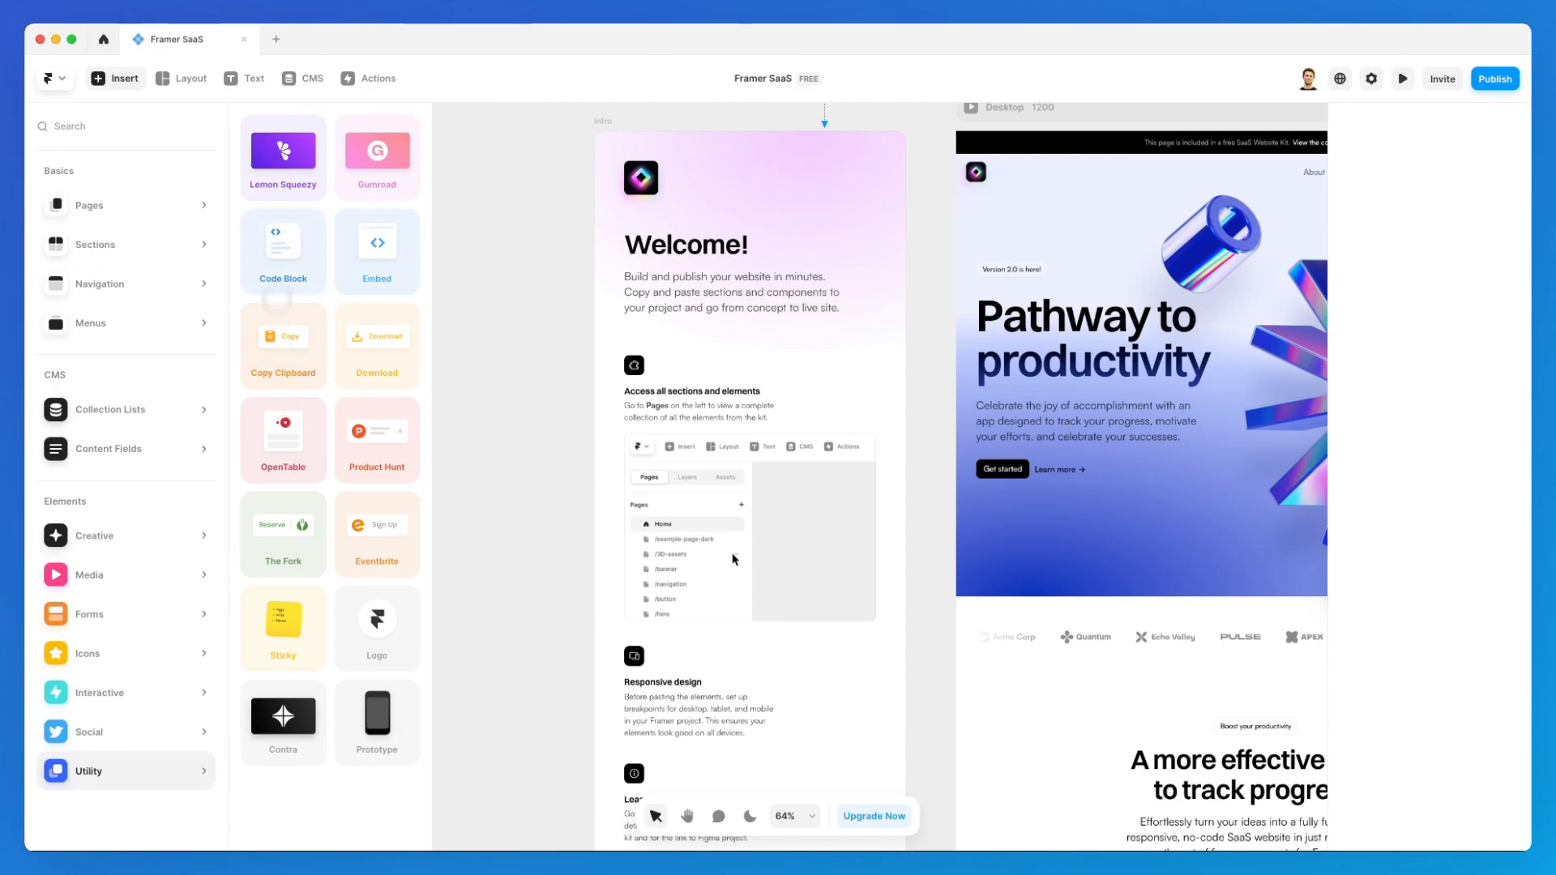
Step: Add a Product Hunt badge to an empty area of the canvas, try its Dark theme and restore Light
scroll(510, 275, left, 5)
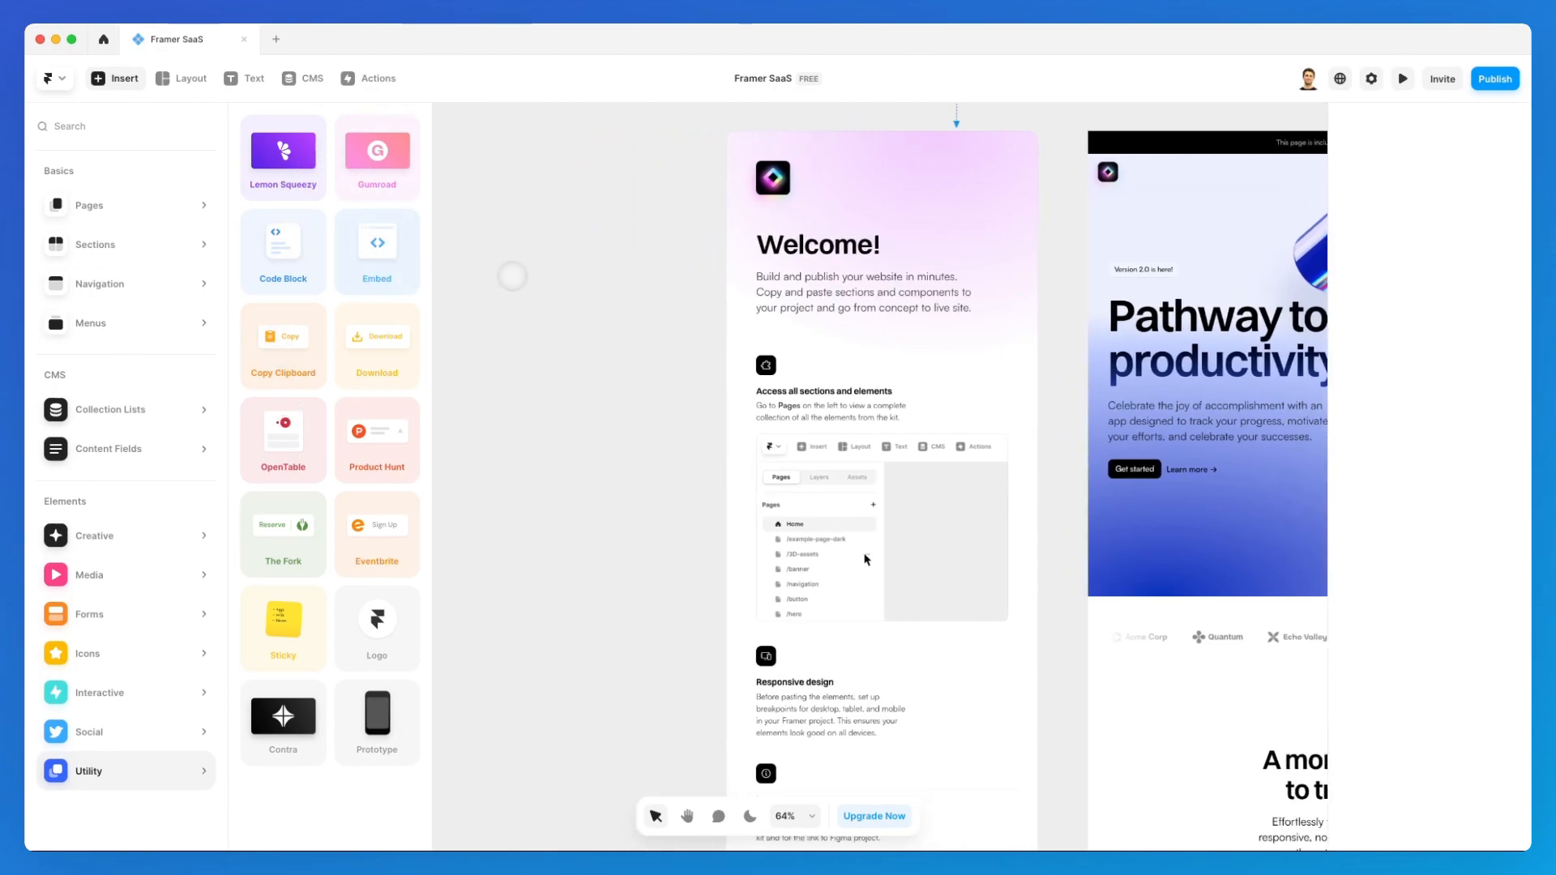
scroll(491, 276, up, 2)
scroll(491, 276, left, 10)
scroll(491, 275, up, 1)
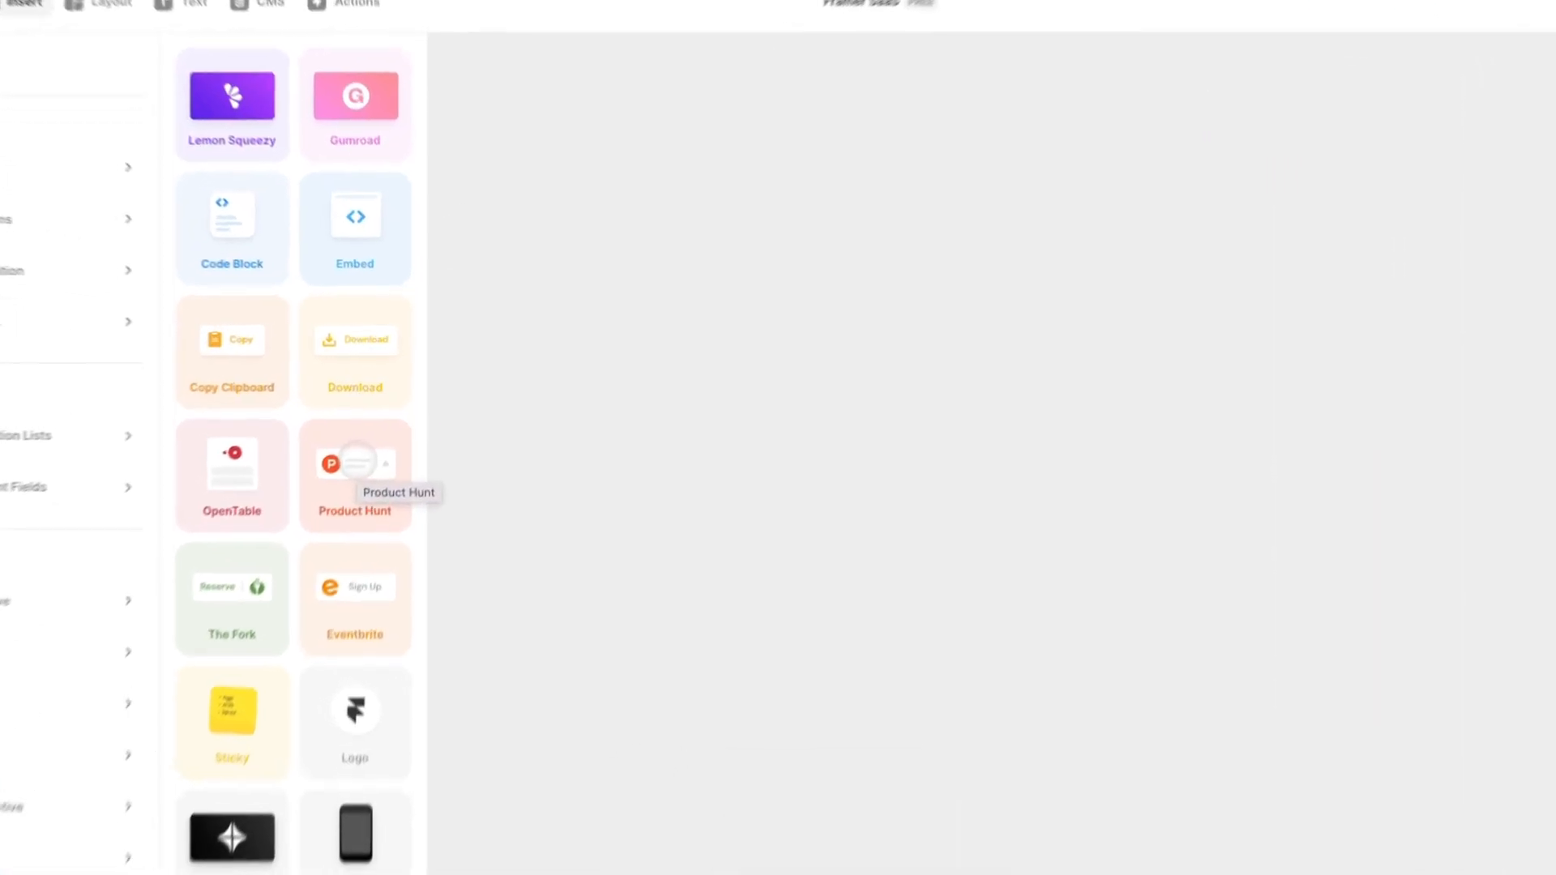
drag(381, 424, 719, 362)
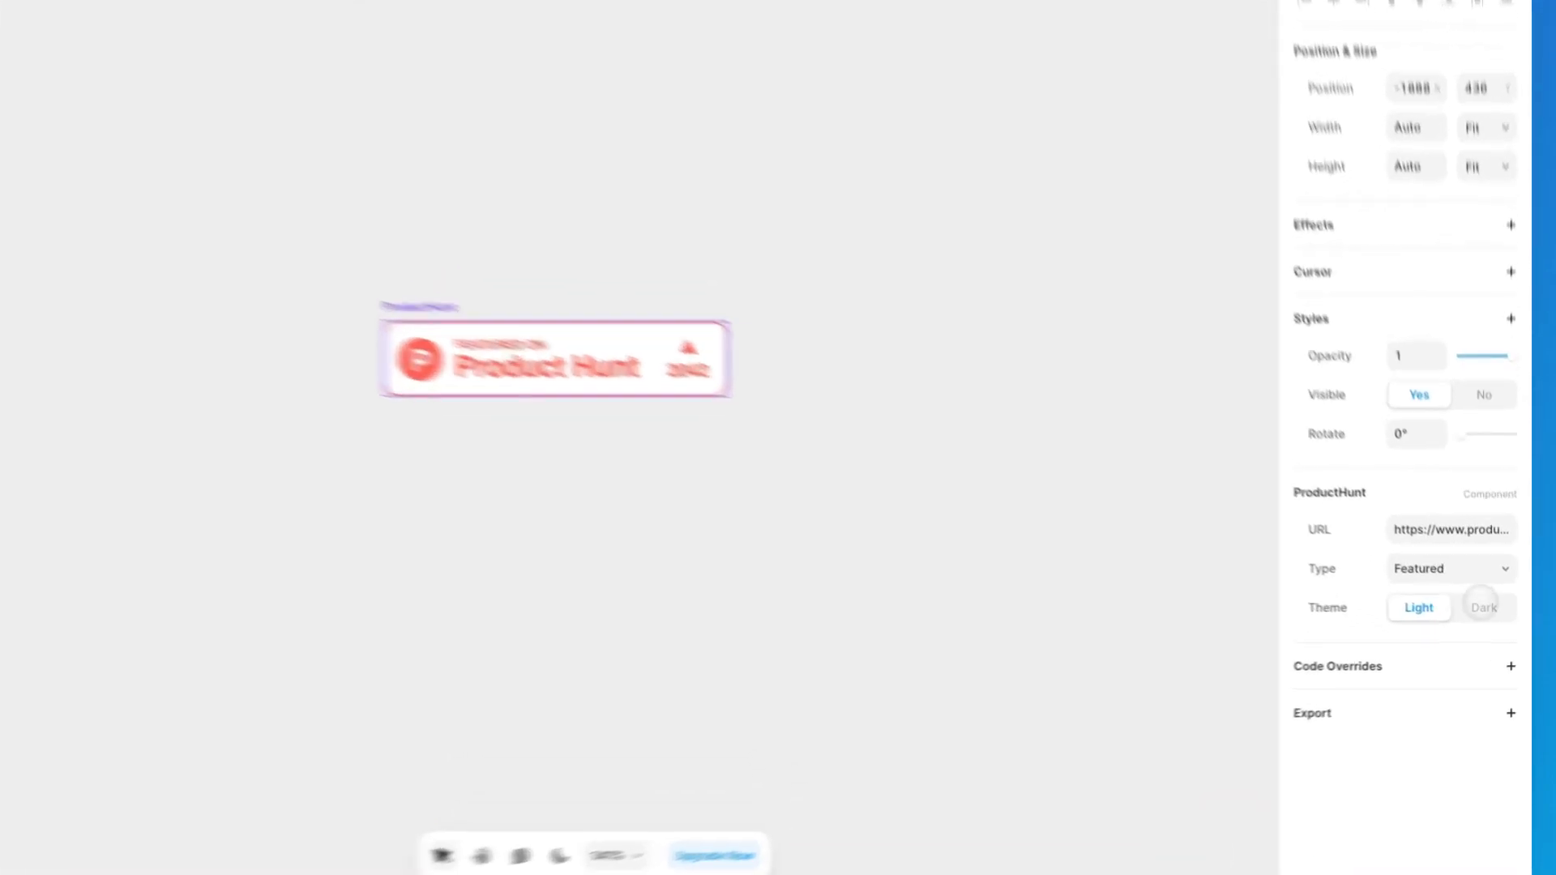
click(1493, 617)
click(1440, 617)
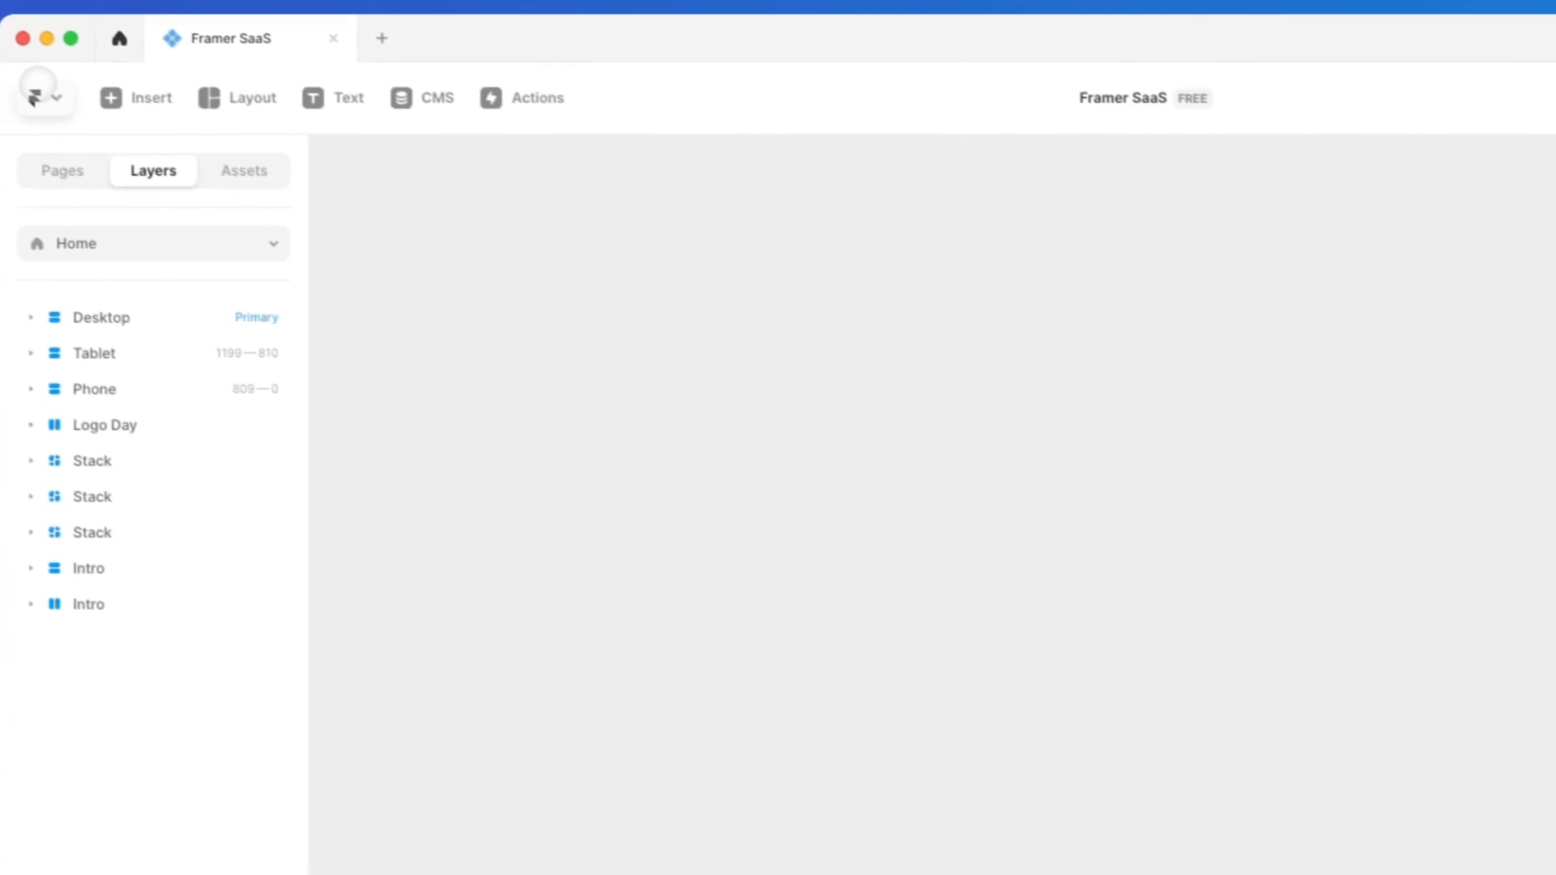
Step: Replace the Product Hunt badge with a Logo component from the Utility elements
click(38, 91)
click(192, 723)
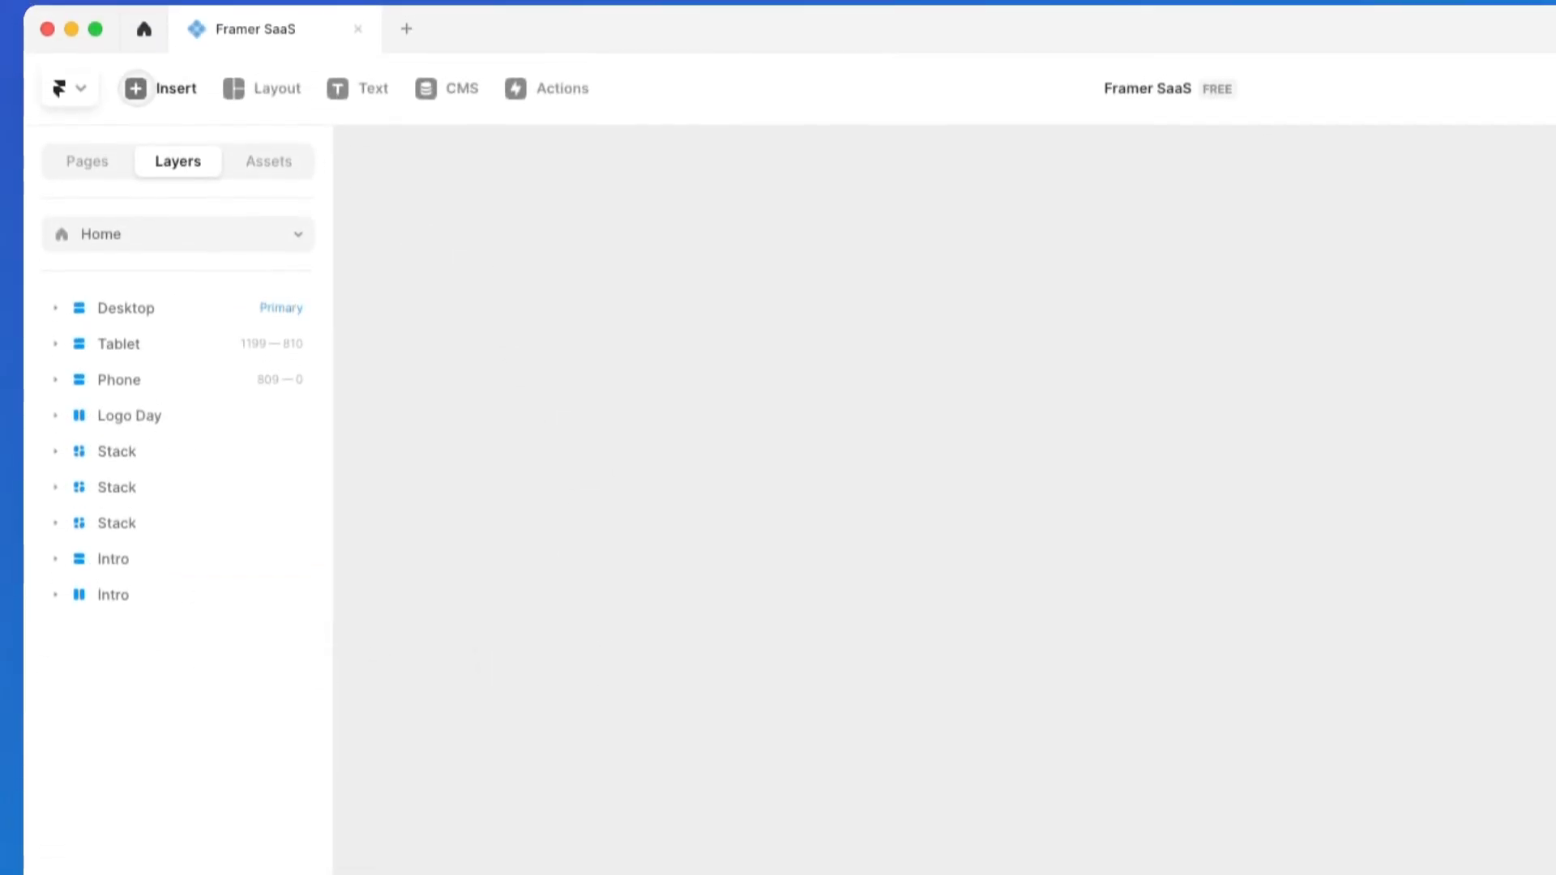
click(135, 86)
mouse_move(226, 792)
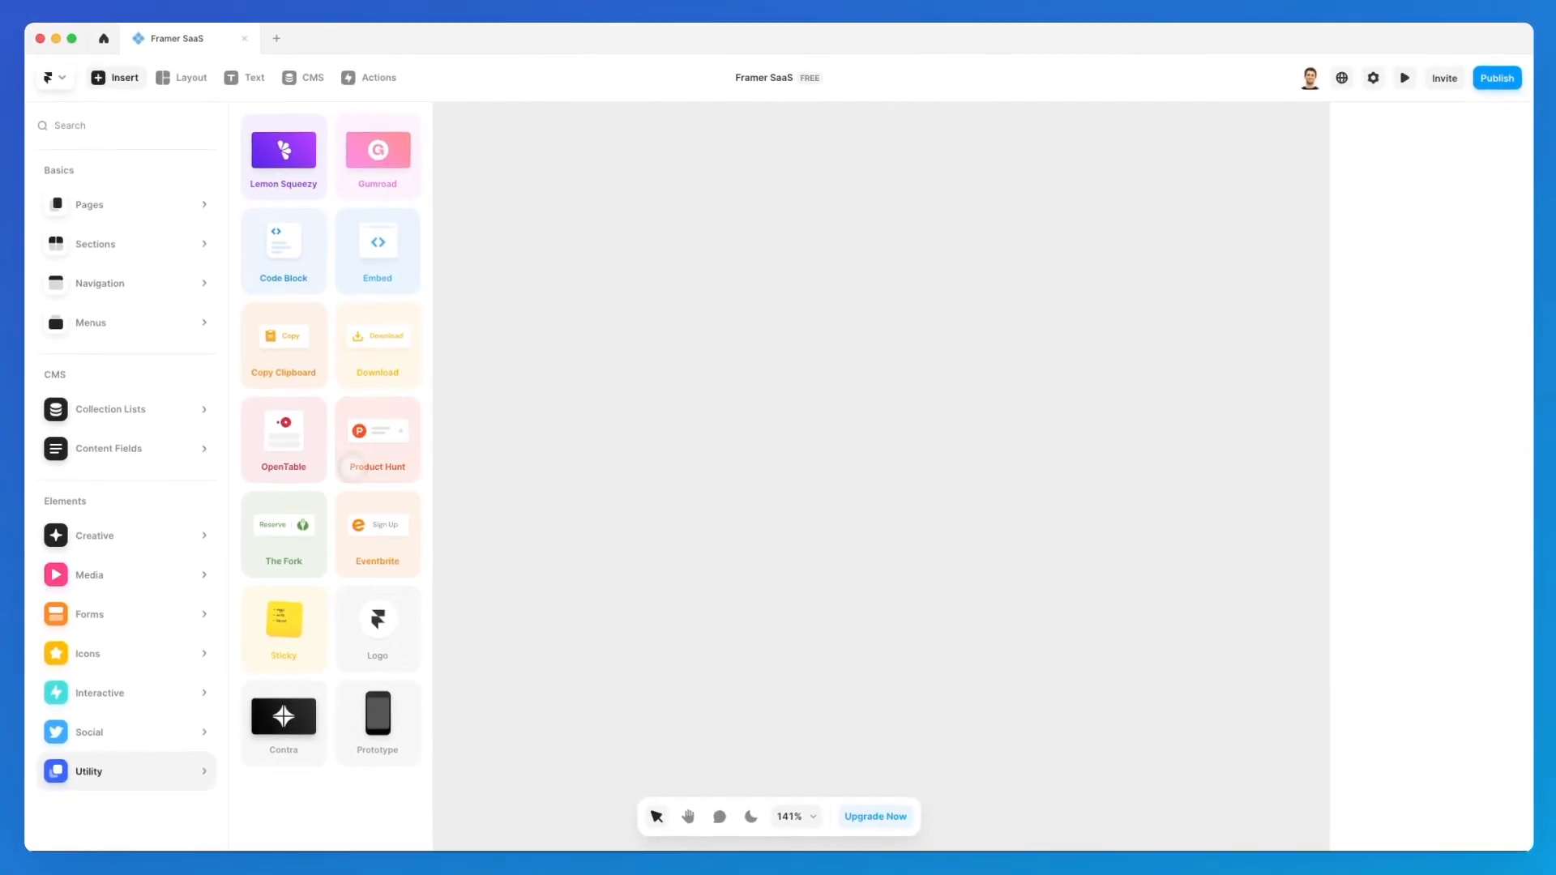
drag(376, 622, 643, 397)
scroll(578, 385, up, 5)
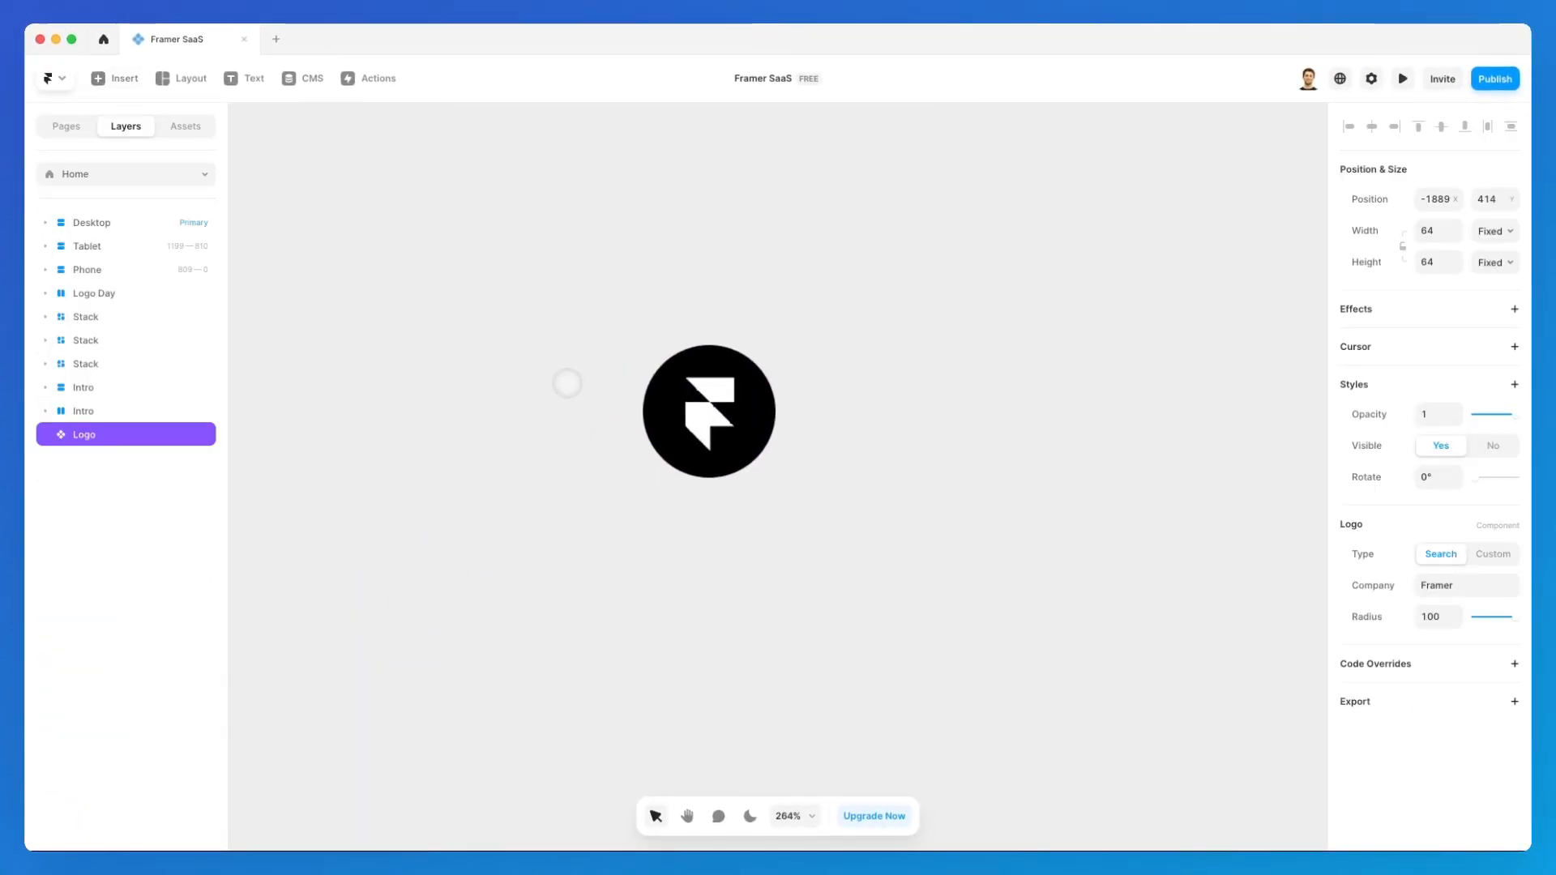
scroll(574, 380, up, 1)
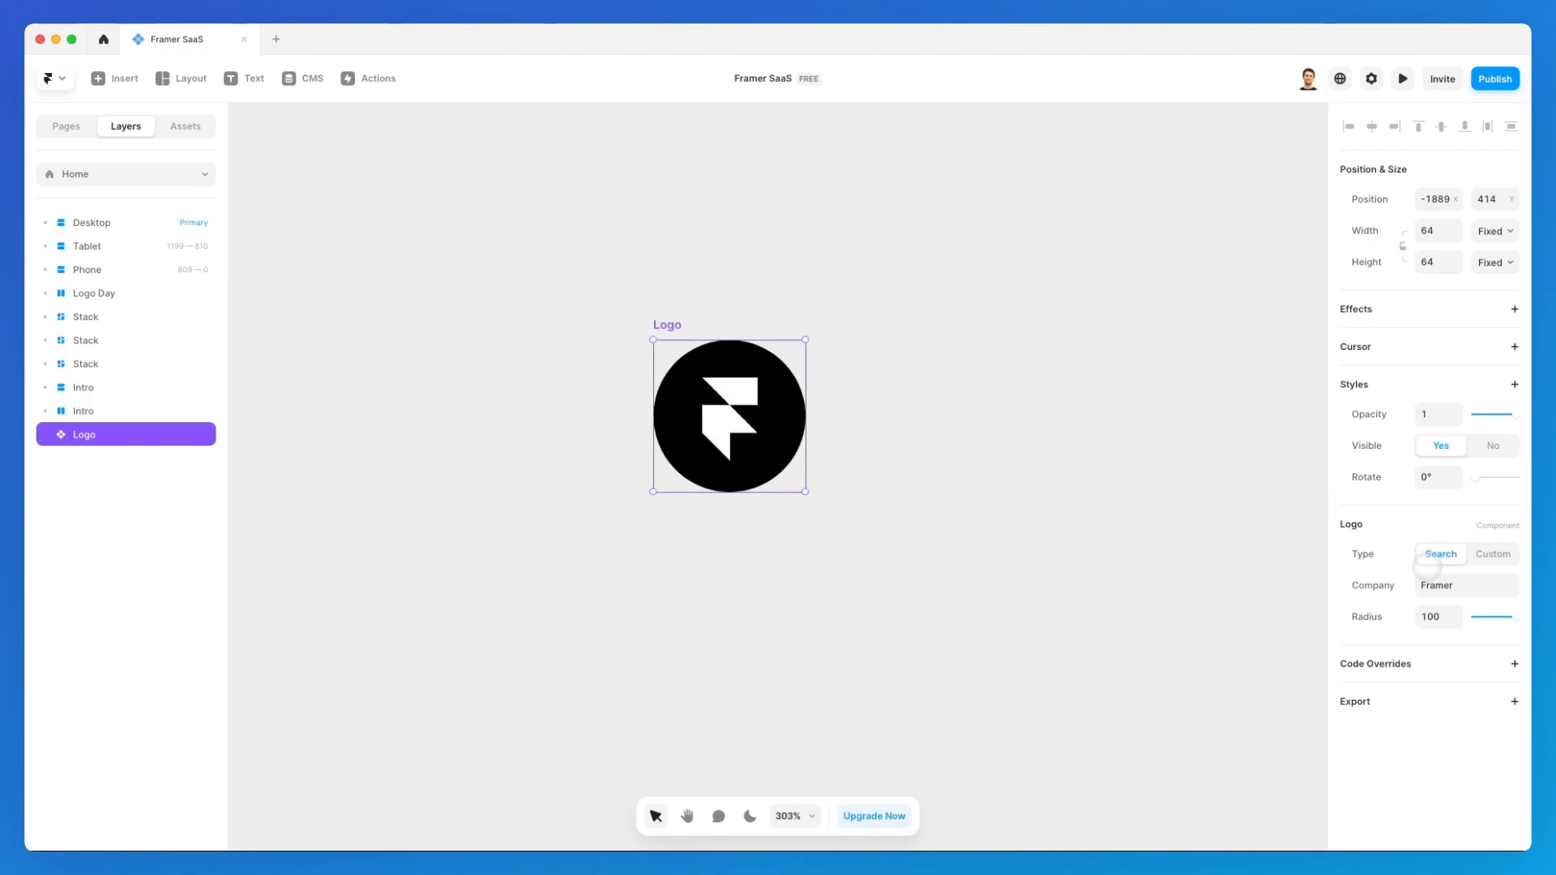
Step: Try Facebook and Google as the logo's company and end with instagram
click(1481, 579)
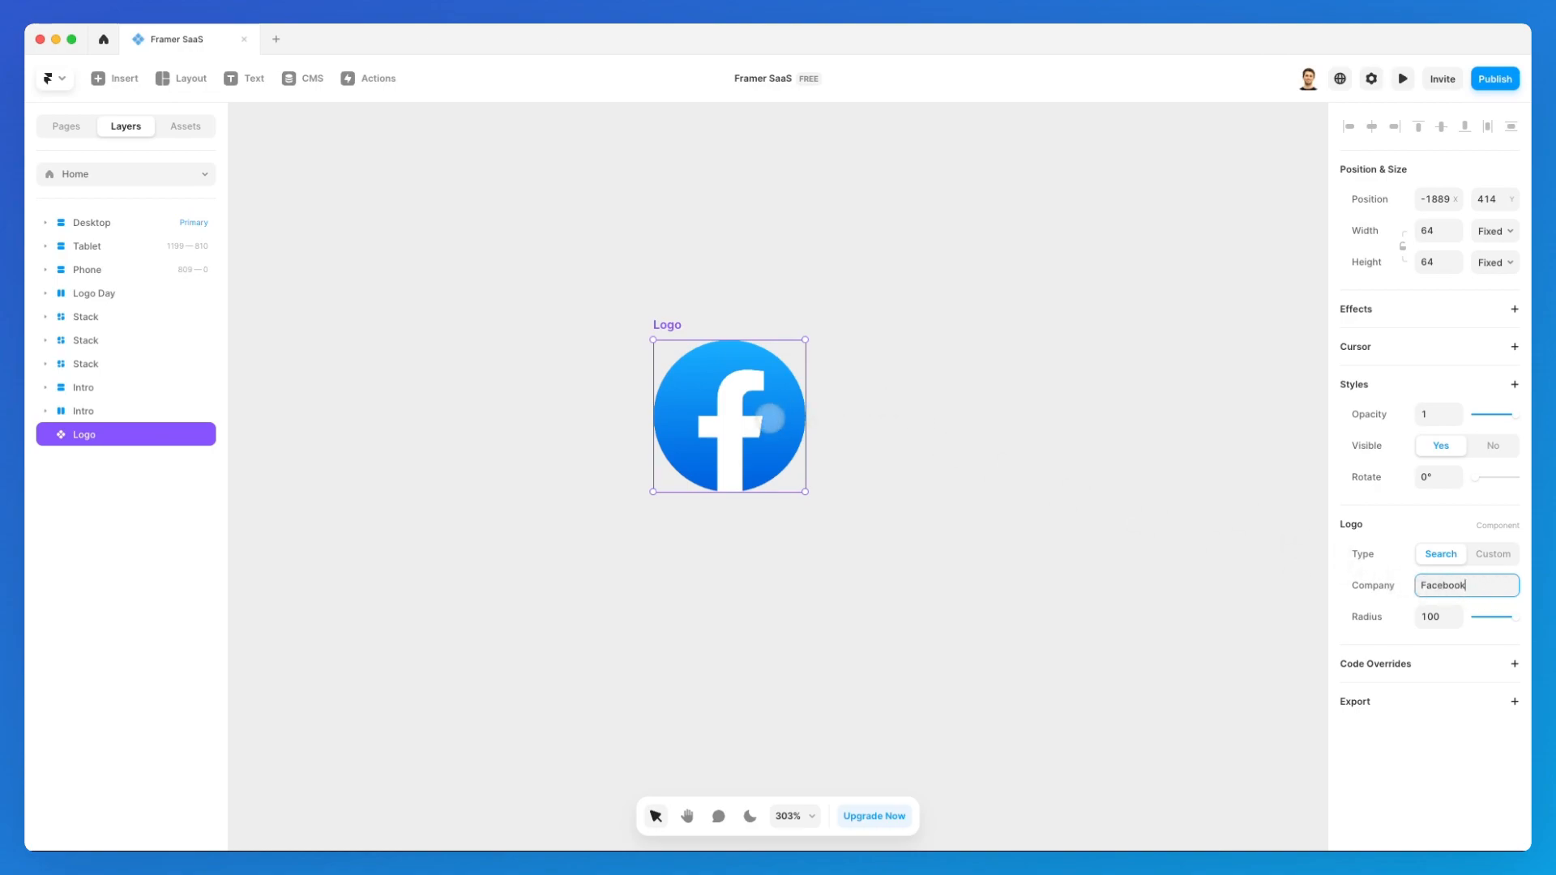
click(1465, 537)
text(Google)
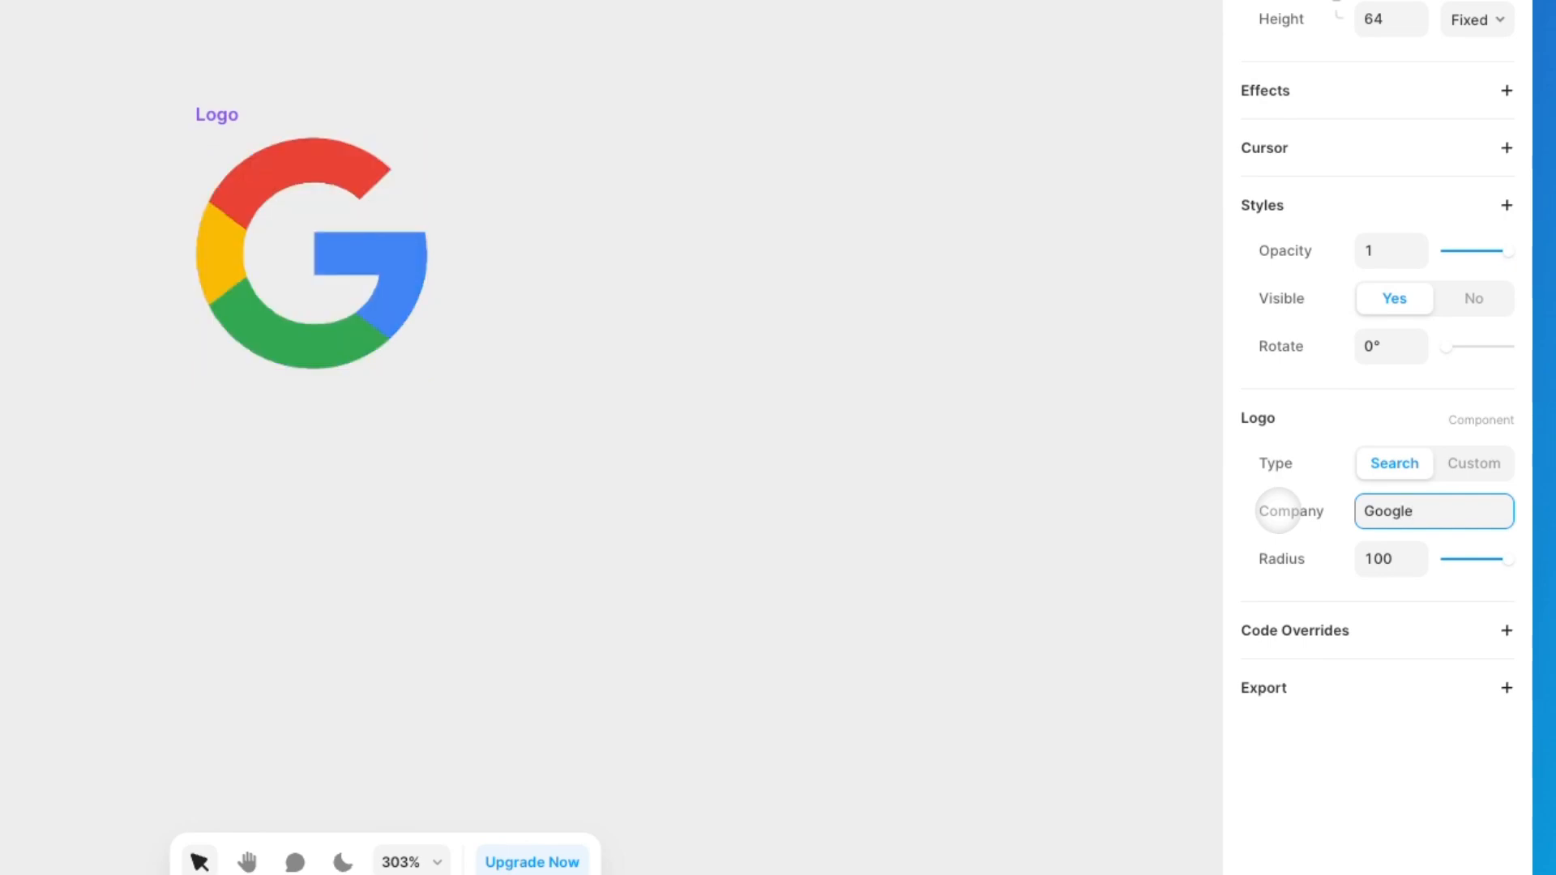
double_click(1401, 511)
key(BackSpace)
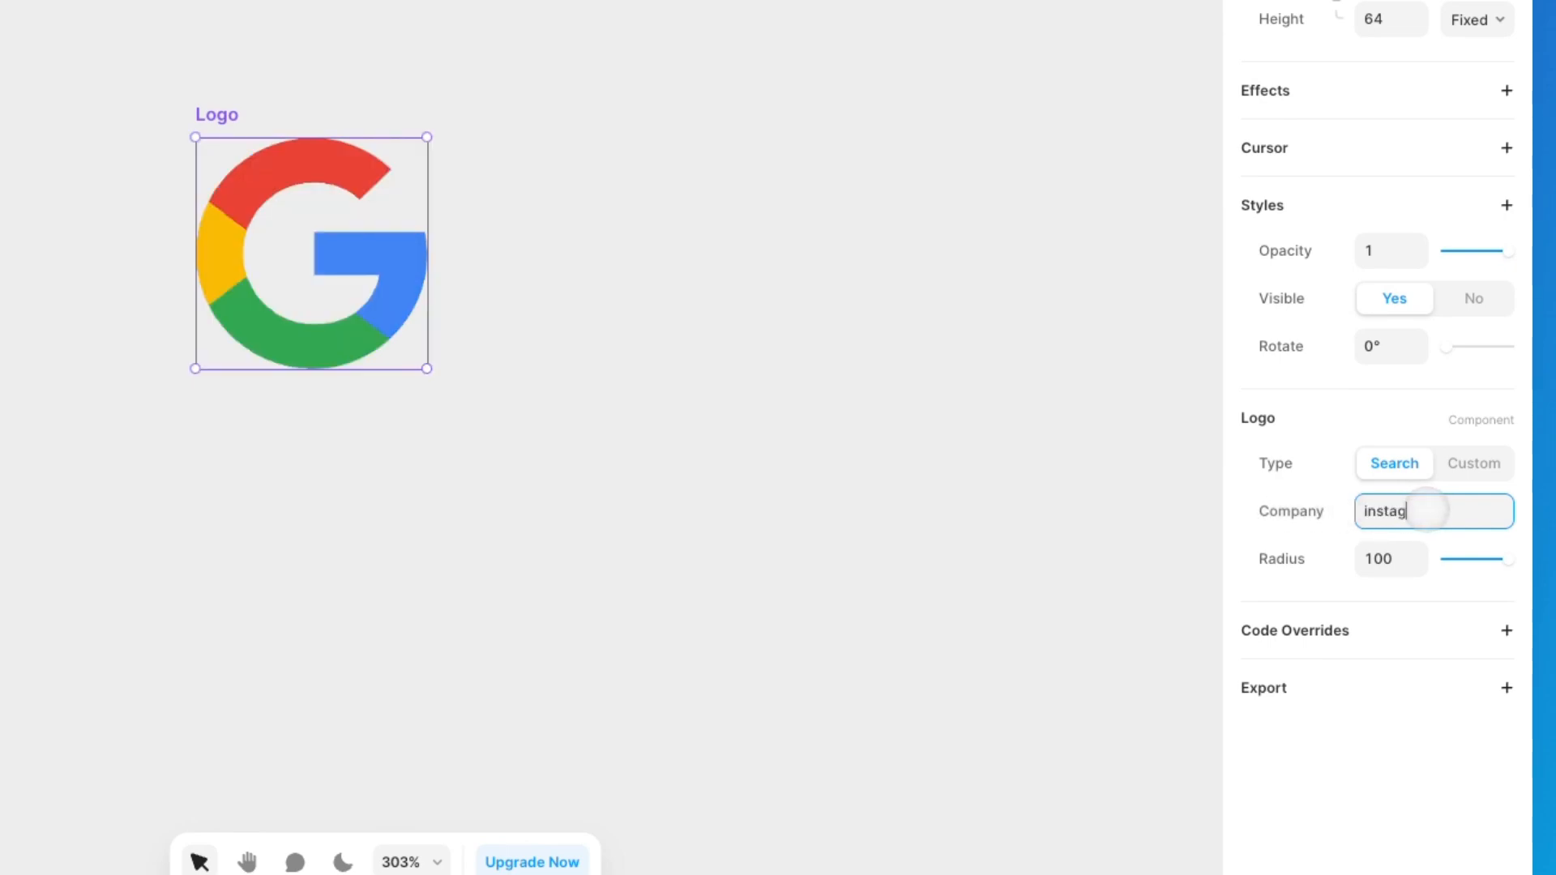
text(instagram)
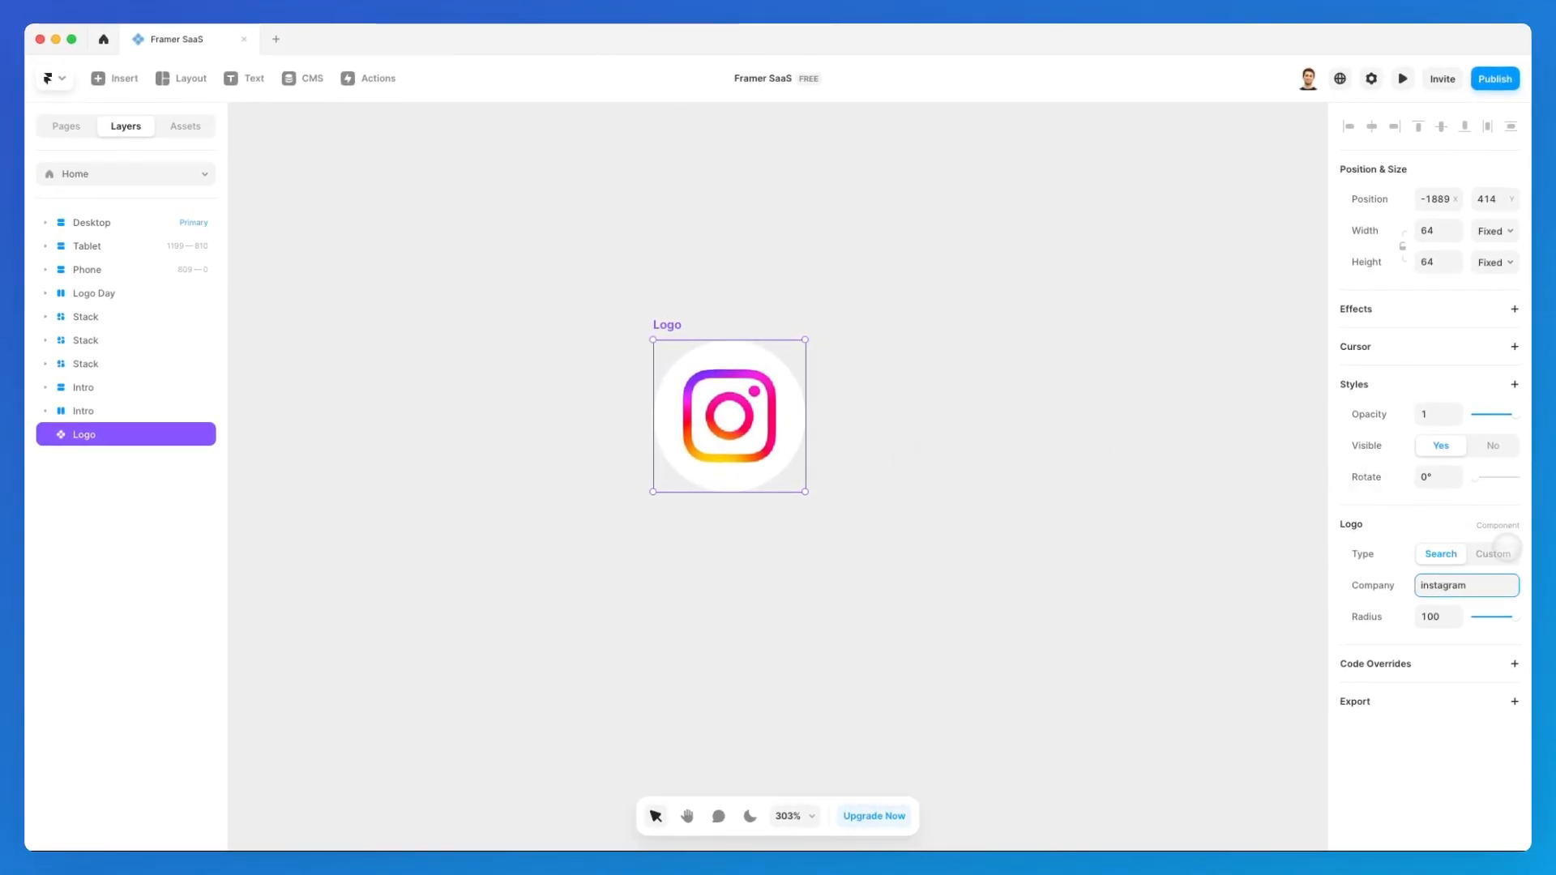
Step: Set the logo's type to Custom with Upload as its source
click(1494, 552)
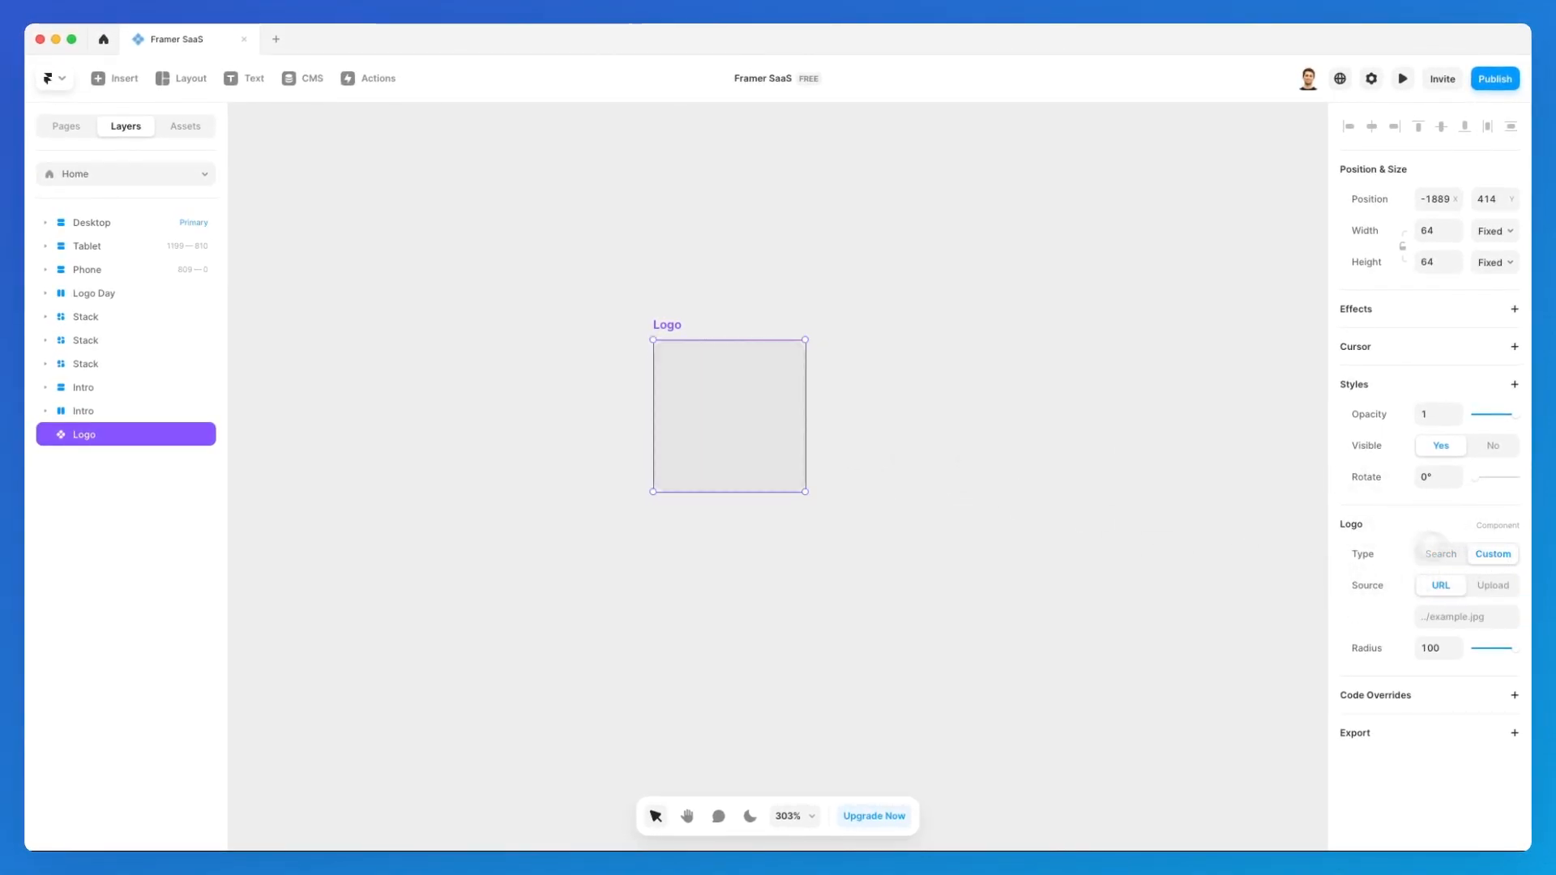
click(1442, 616)
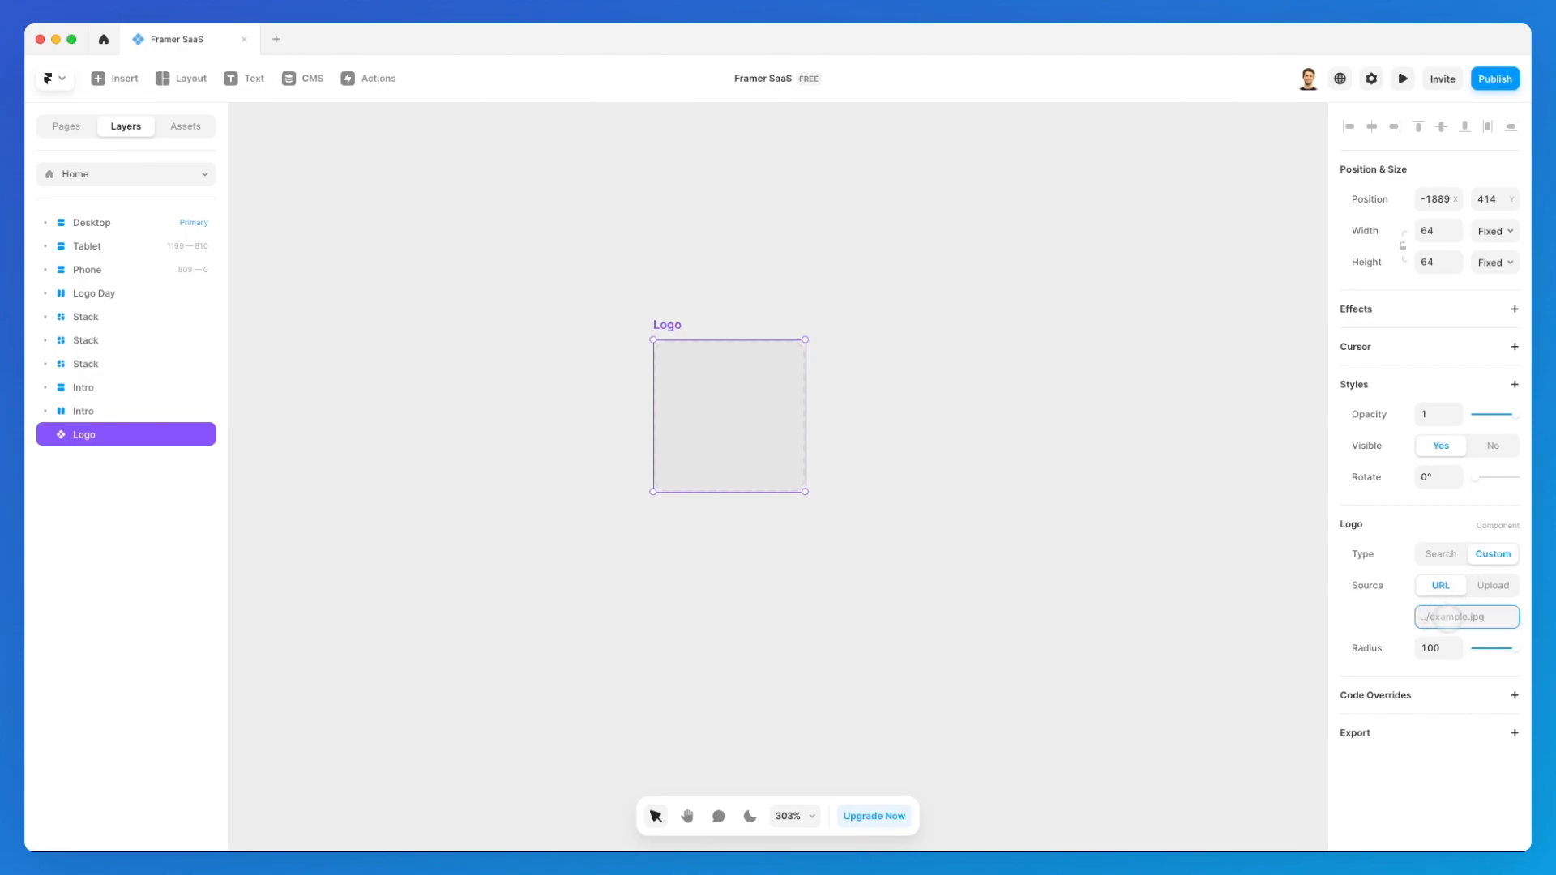
click(1487, 588)
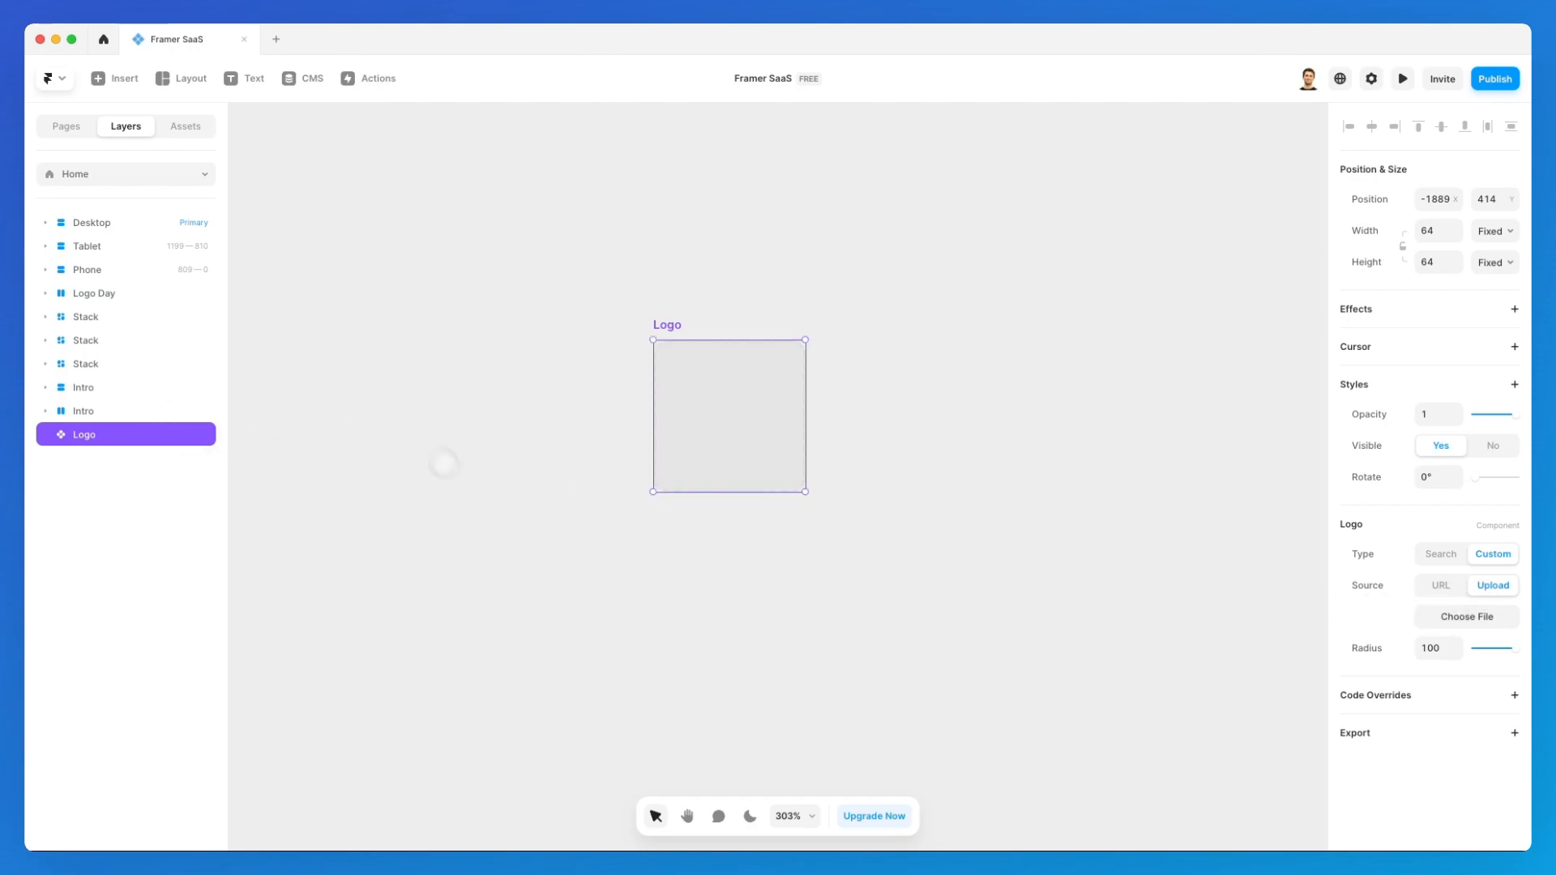
Step: Replace the logo on the canvas with a Sticky note from the Utility elements
scroll(479, 425, right, 2)
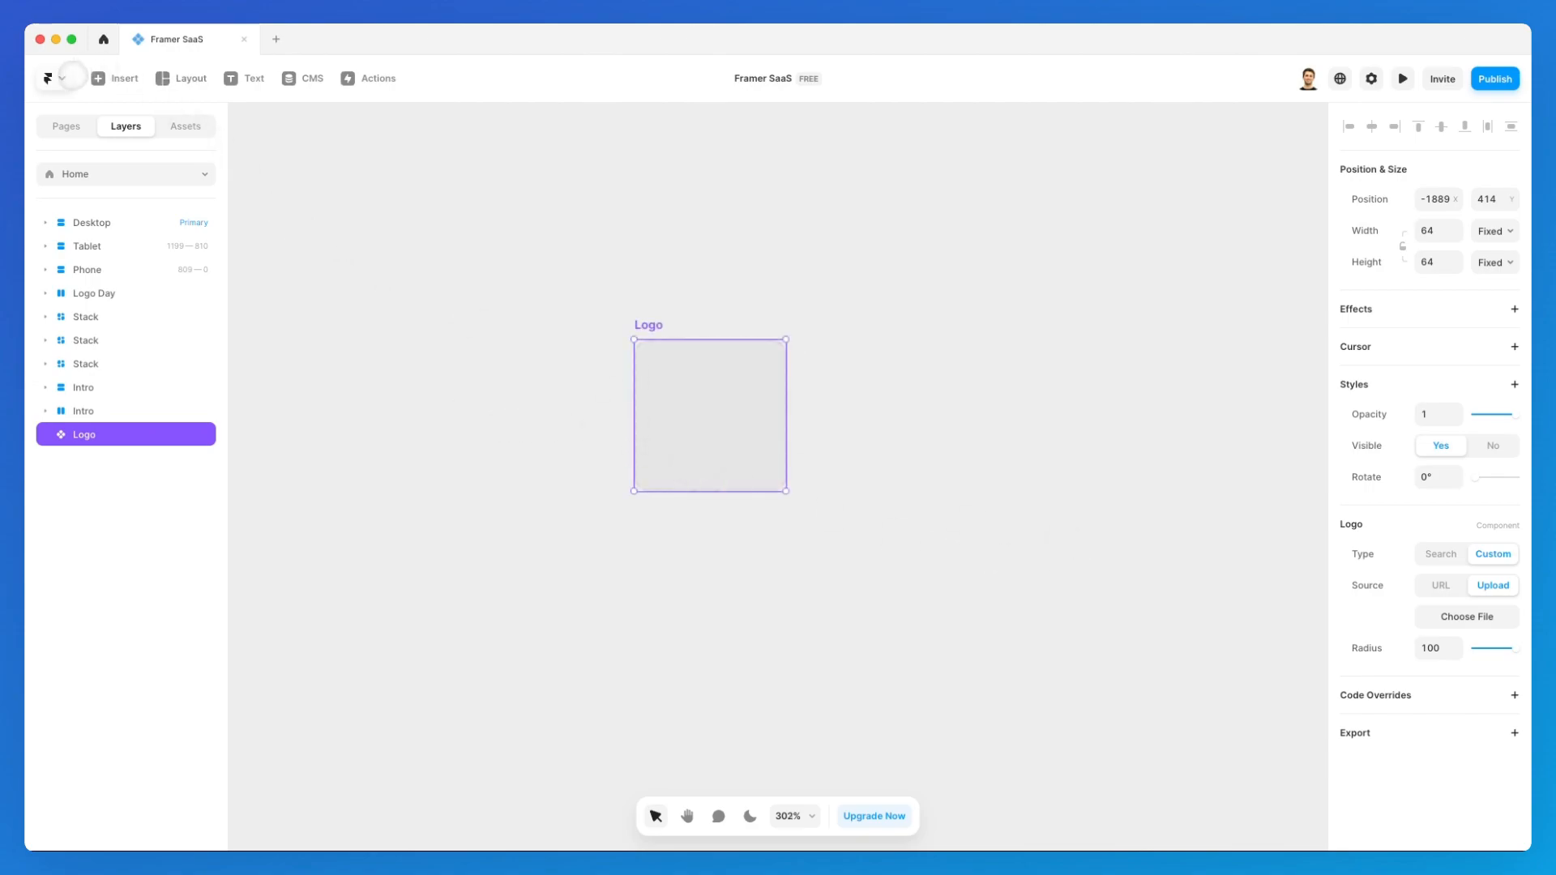
click(578, 326)
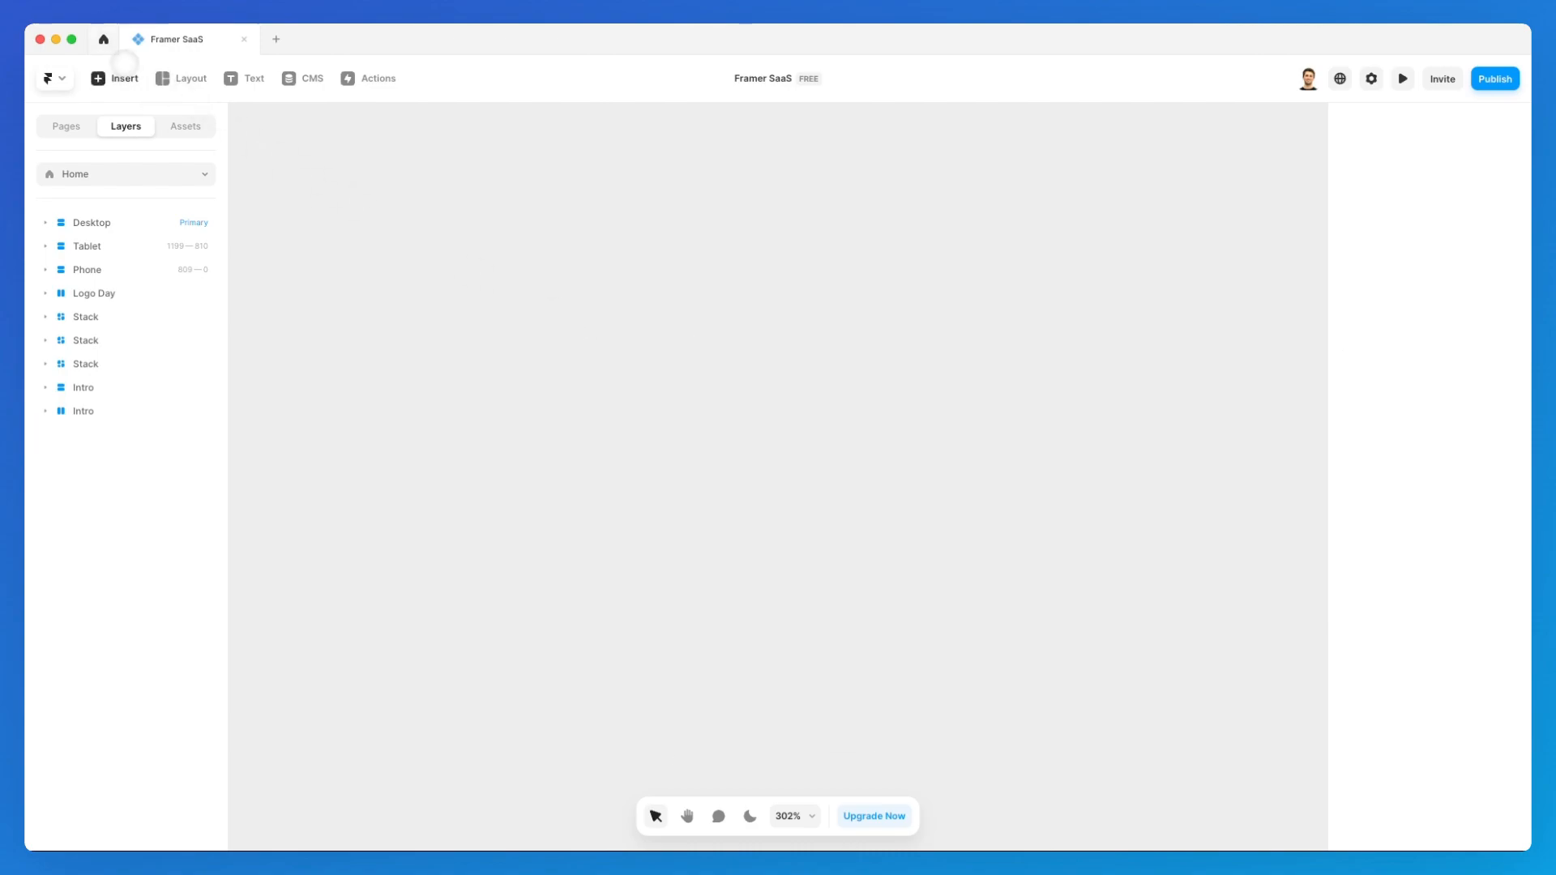
click(114, 78)
mouse_move(121, 737)
mouse_move(139, 770)
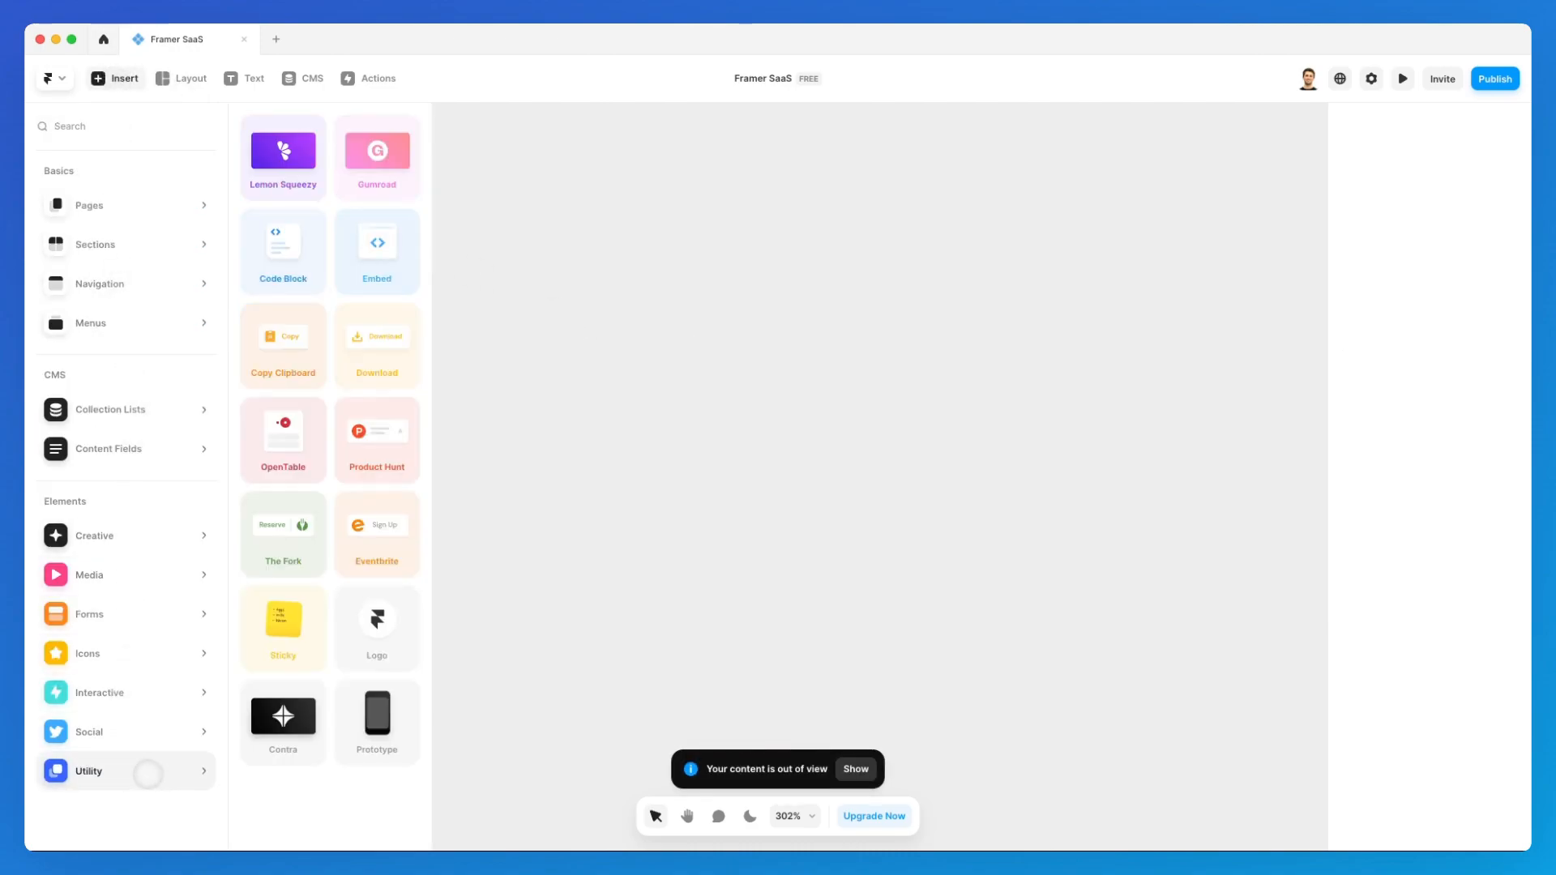
drag(297, 624, 740, 306)
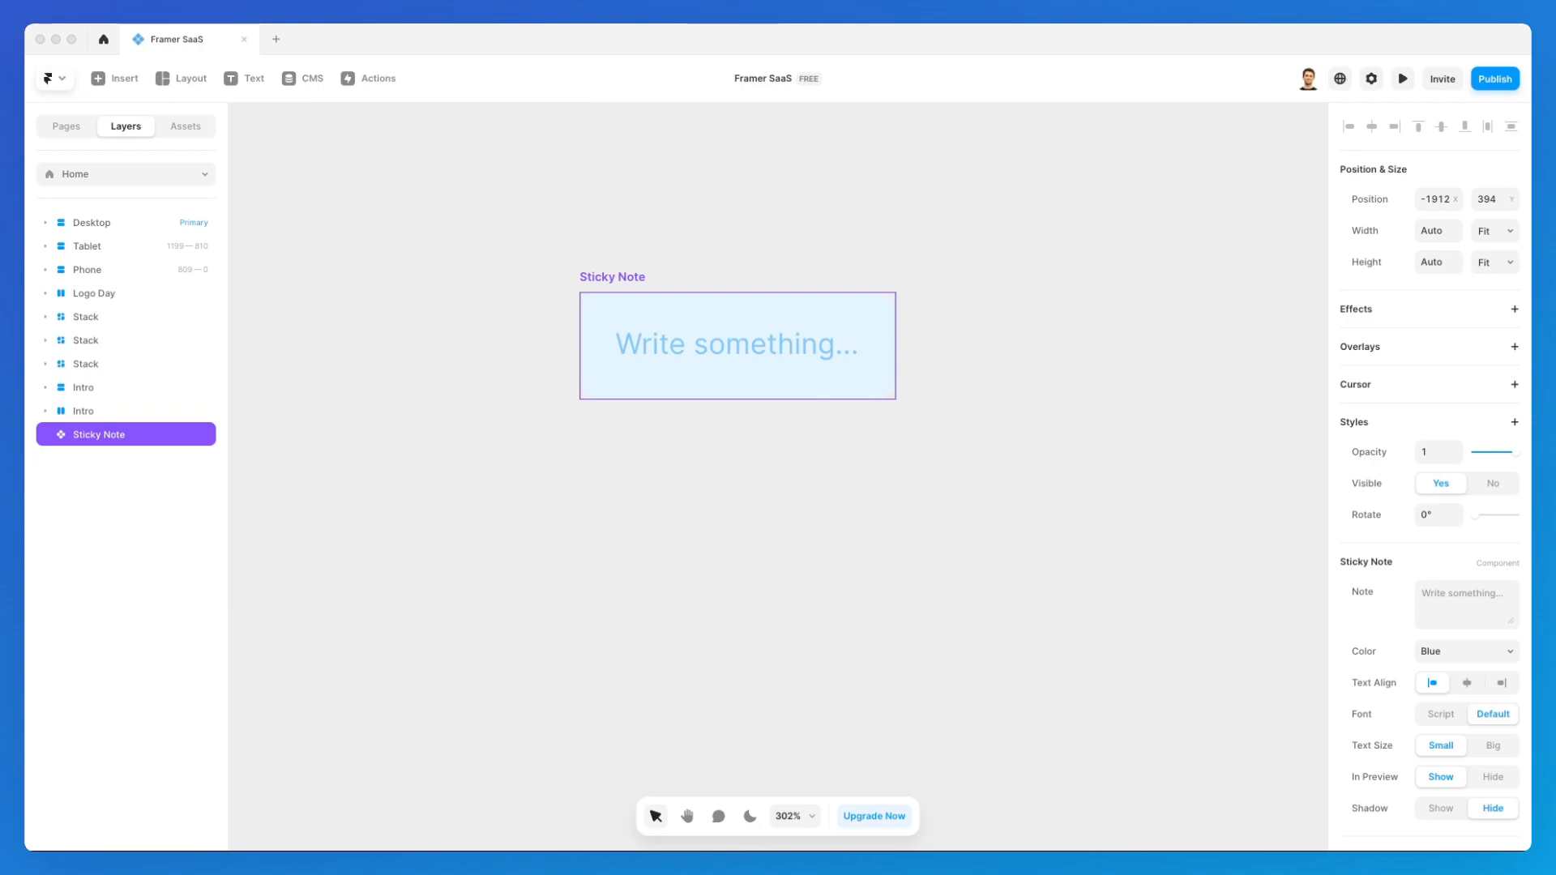
Step: Paste the copied nutrition list, from Calories to Sodium, as the sticky note's text
click(1450, 601)
key(ctrl+v)
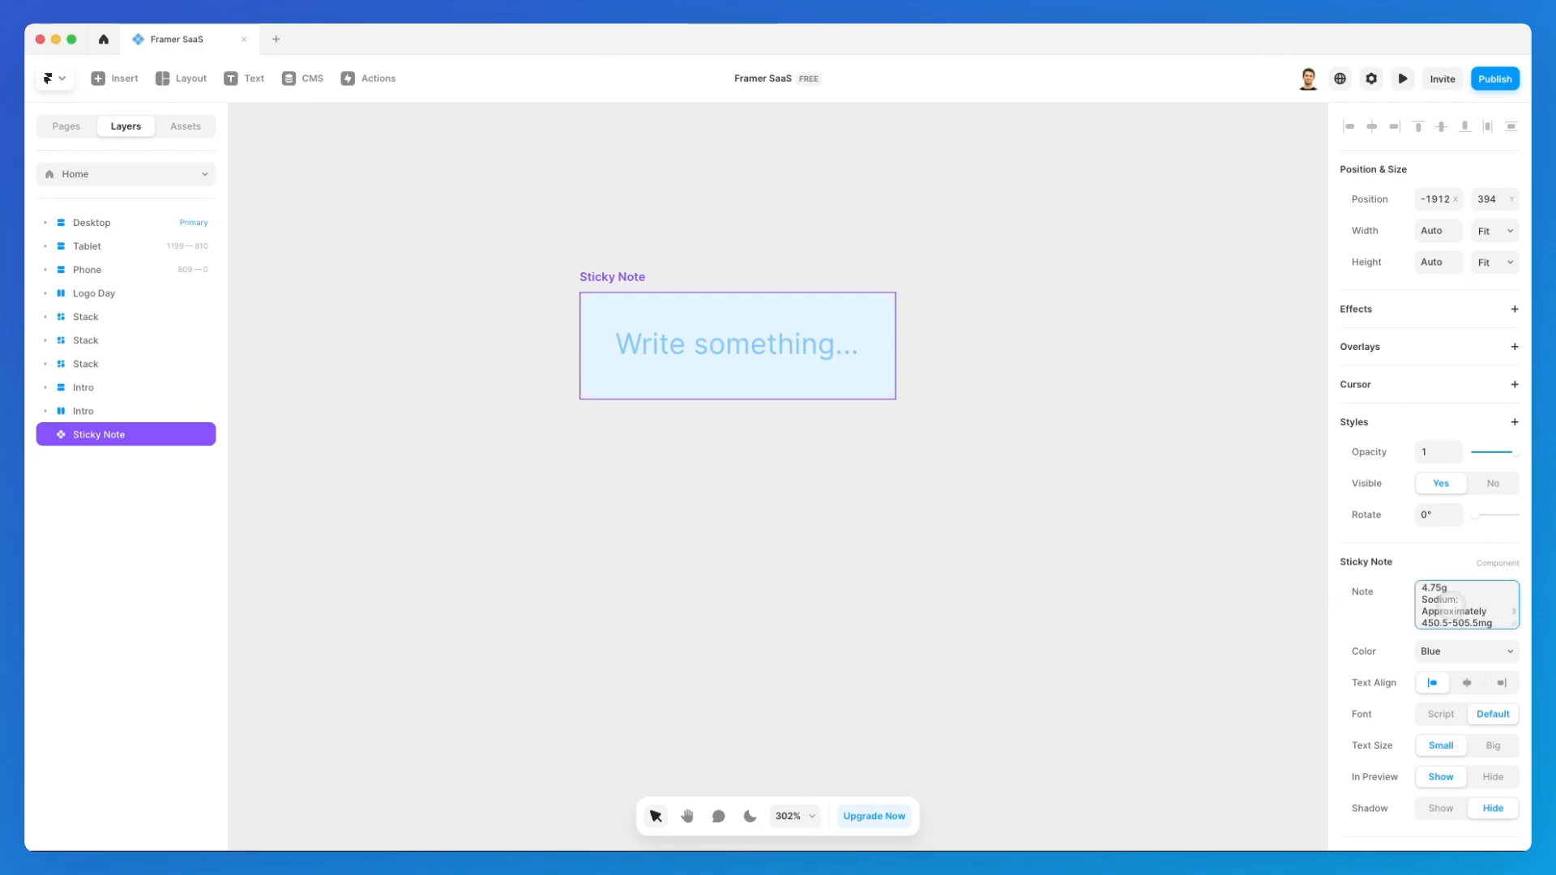
scroll(1104, 392, right, 3)
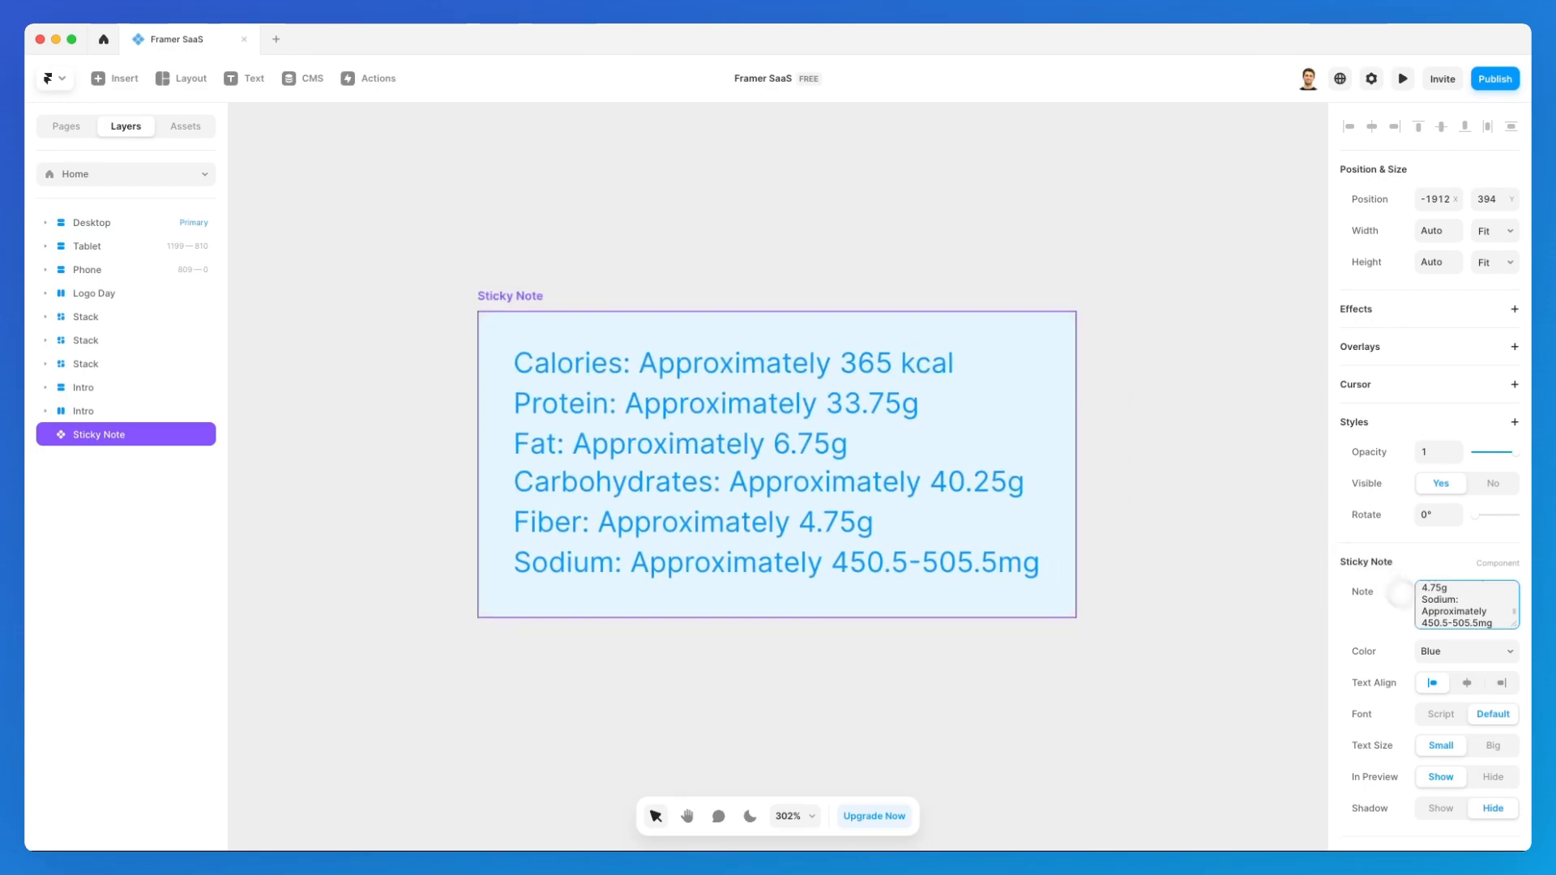
Step: Try Yellow as the sticky note's color and settle on Green
click(1433, 650)
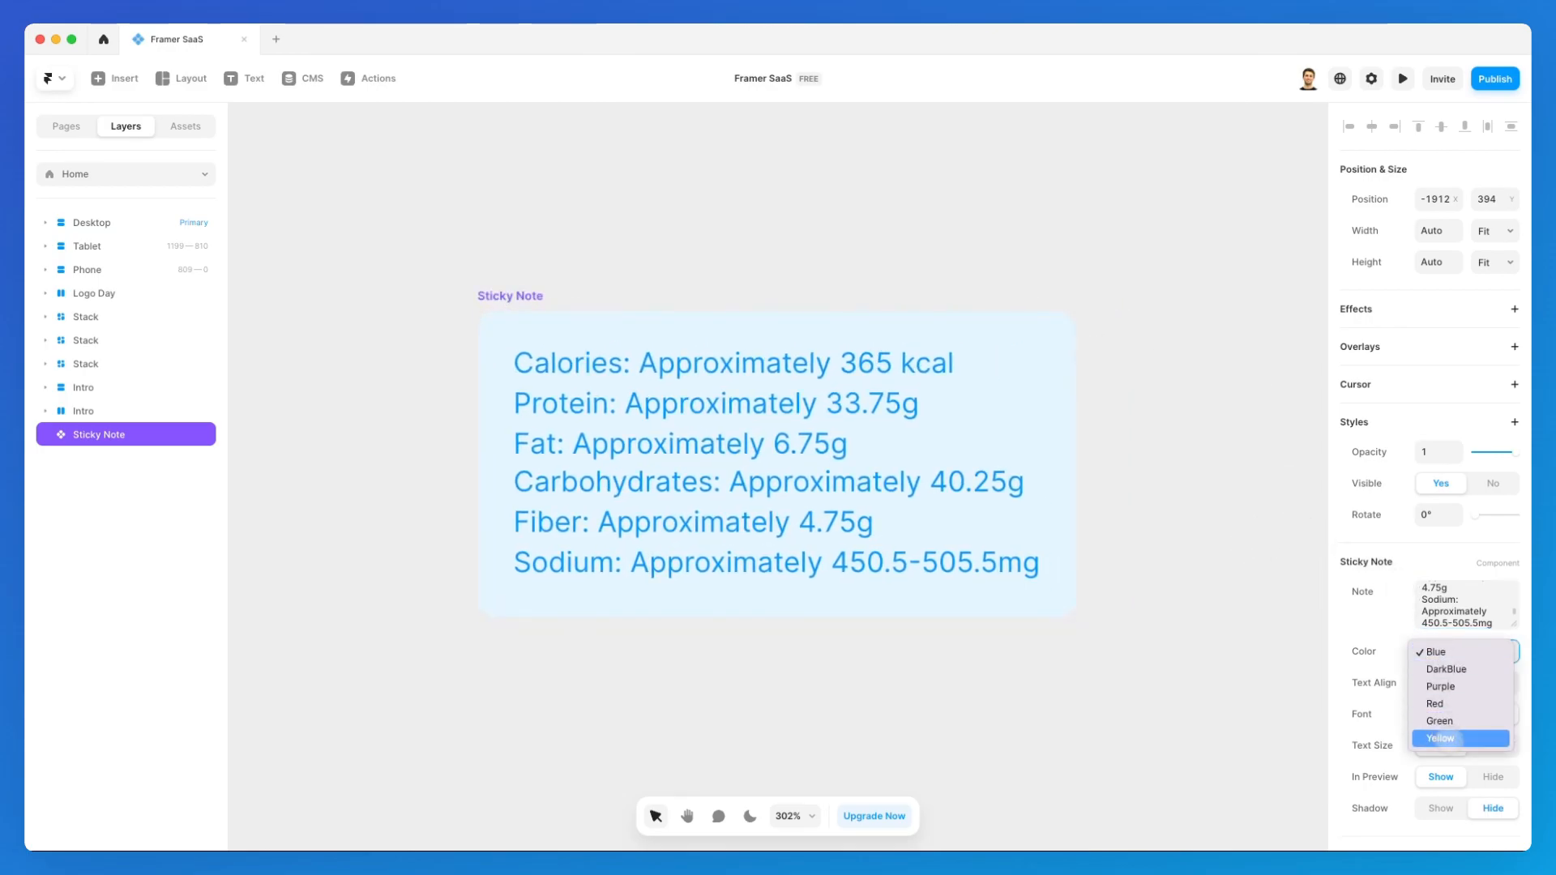
click(1440, 737)
click(1443, 652)
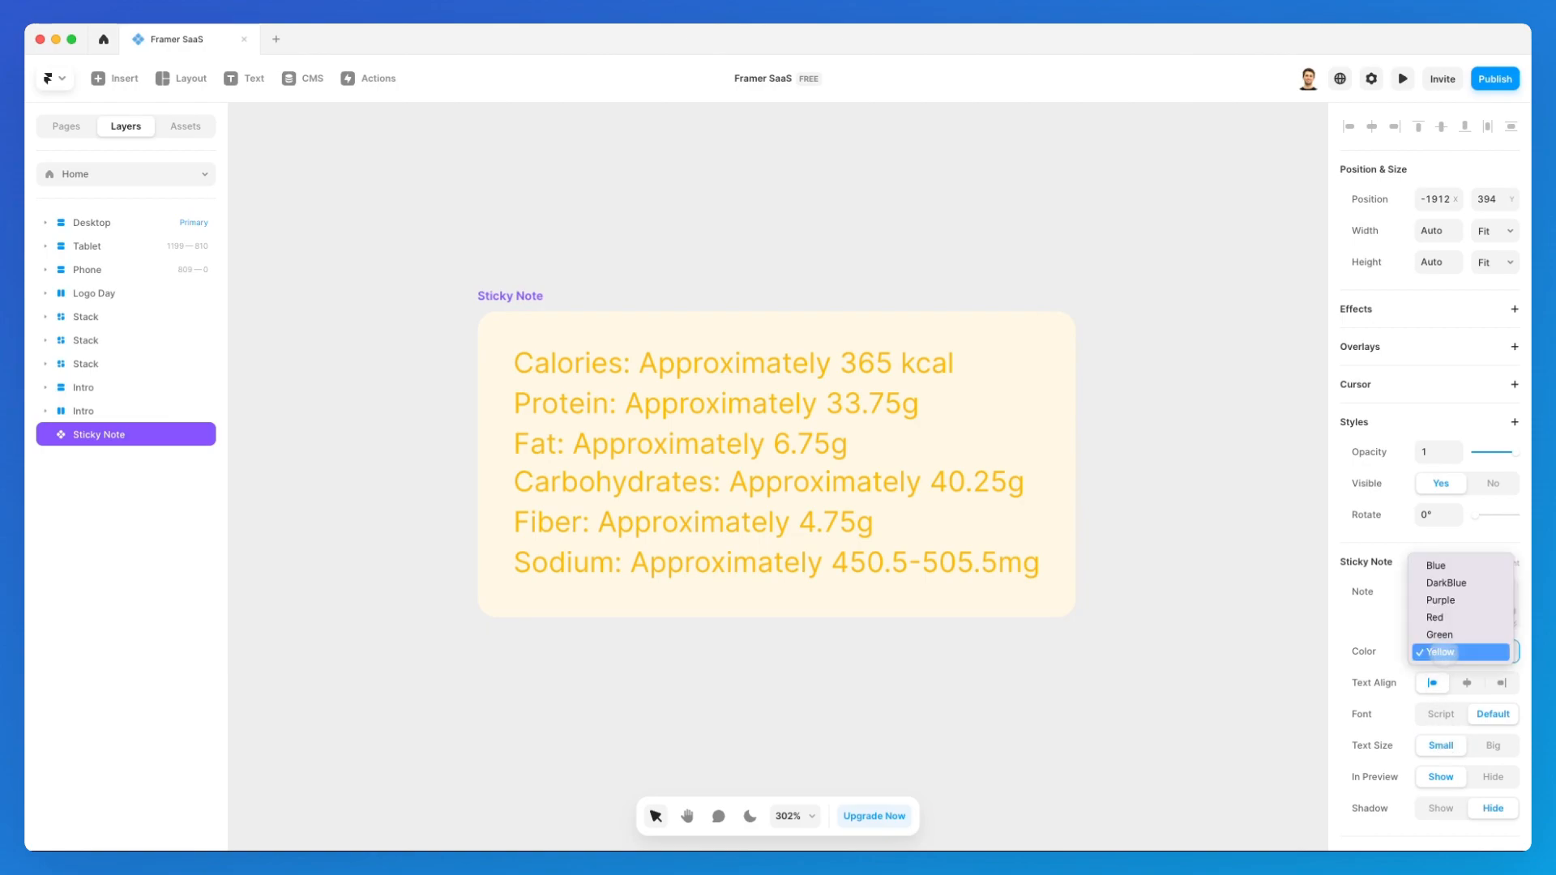
click(1444, 632)
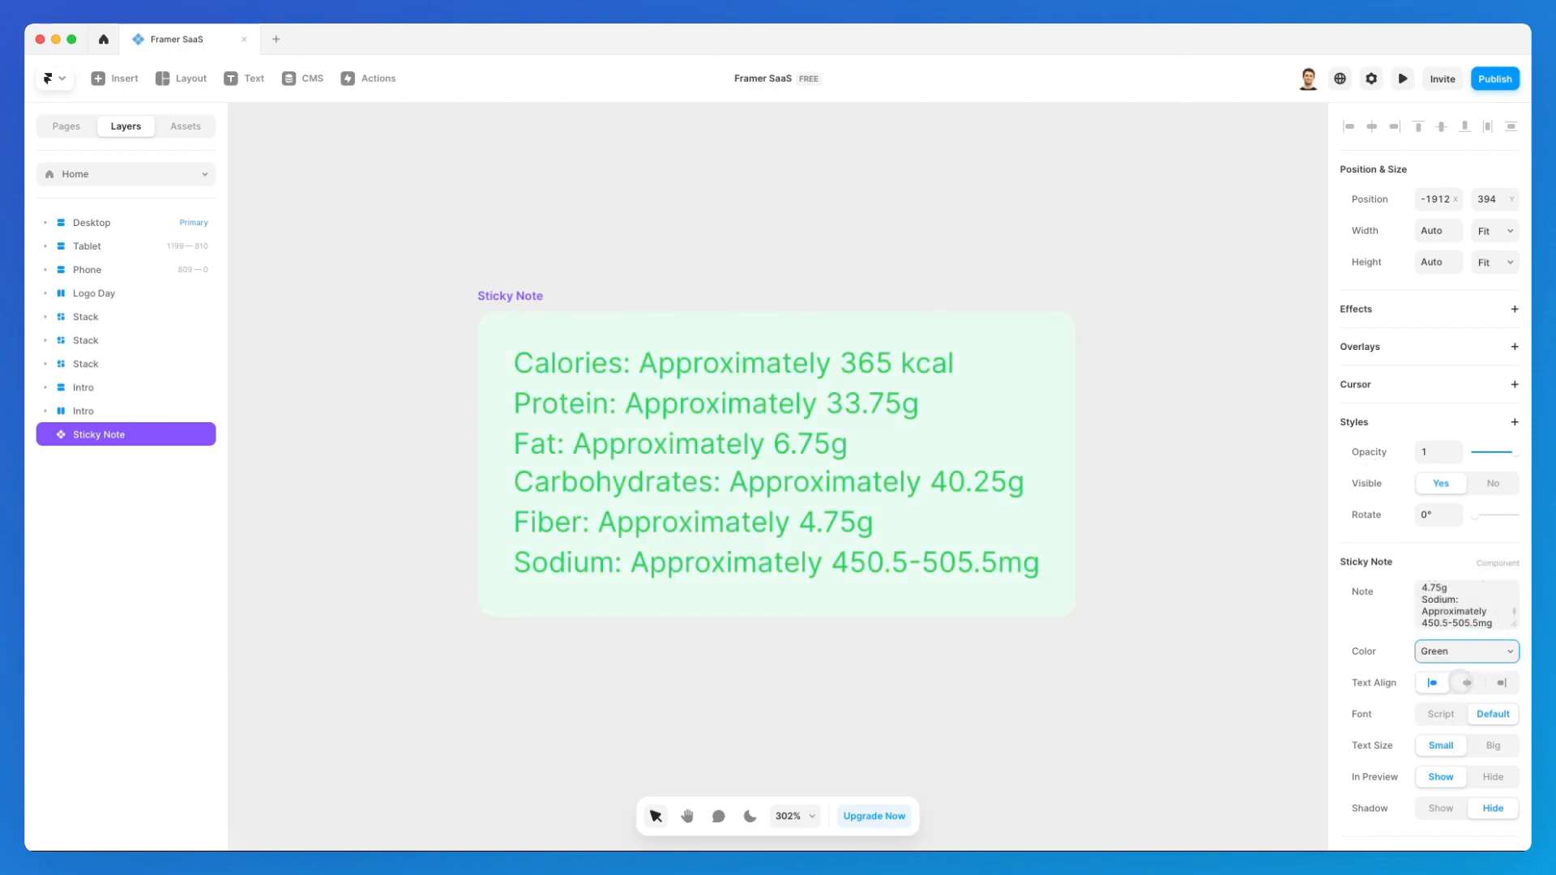
Step: Try center and right text alignment and the Script font on the sticky note, restoring left alignment and the Default font
click(1464, 682)
click(1501, 683)
click(1432, 683)
click(1440, 713)
scroll(1053, 556, down, 2)
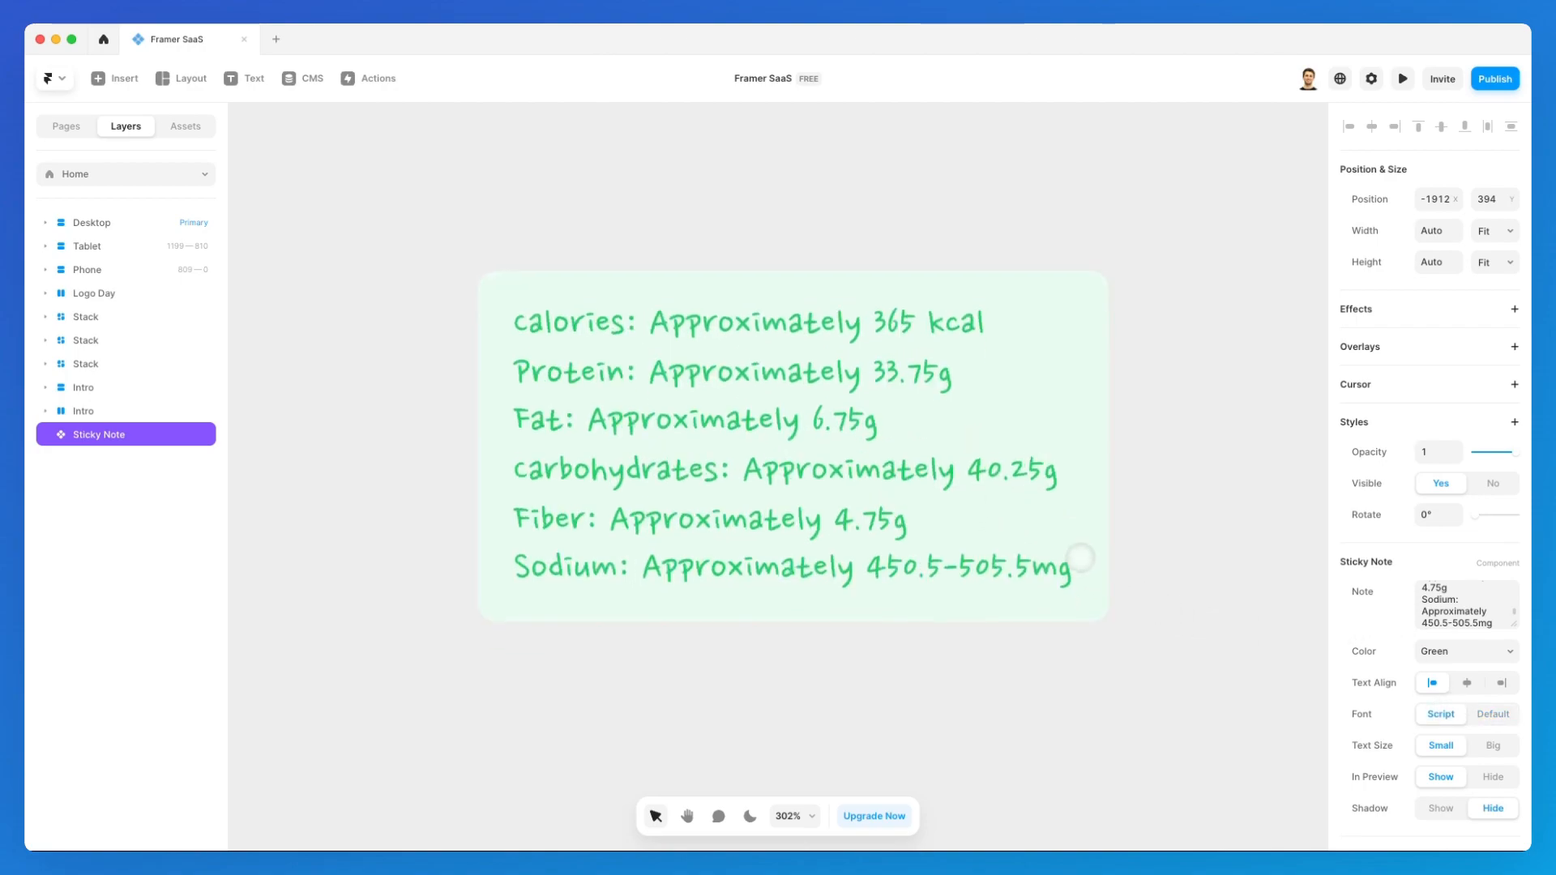
click(1492, 714)
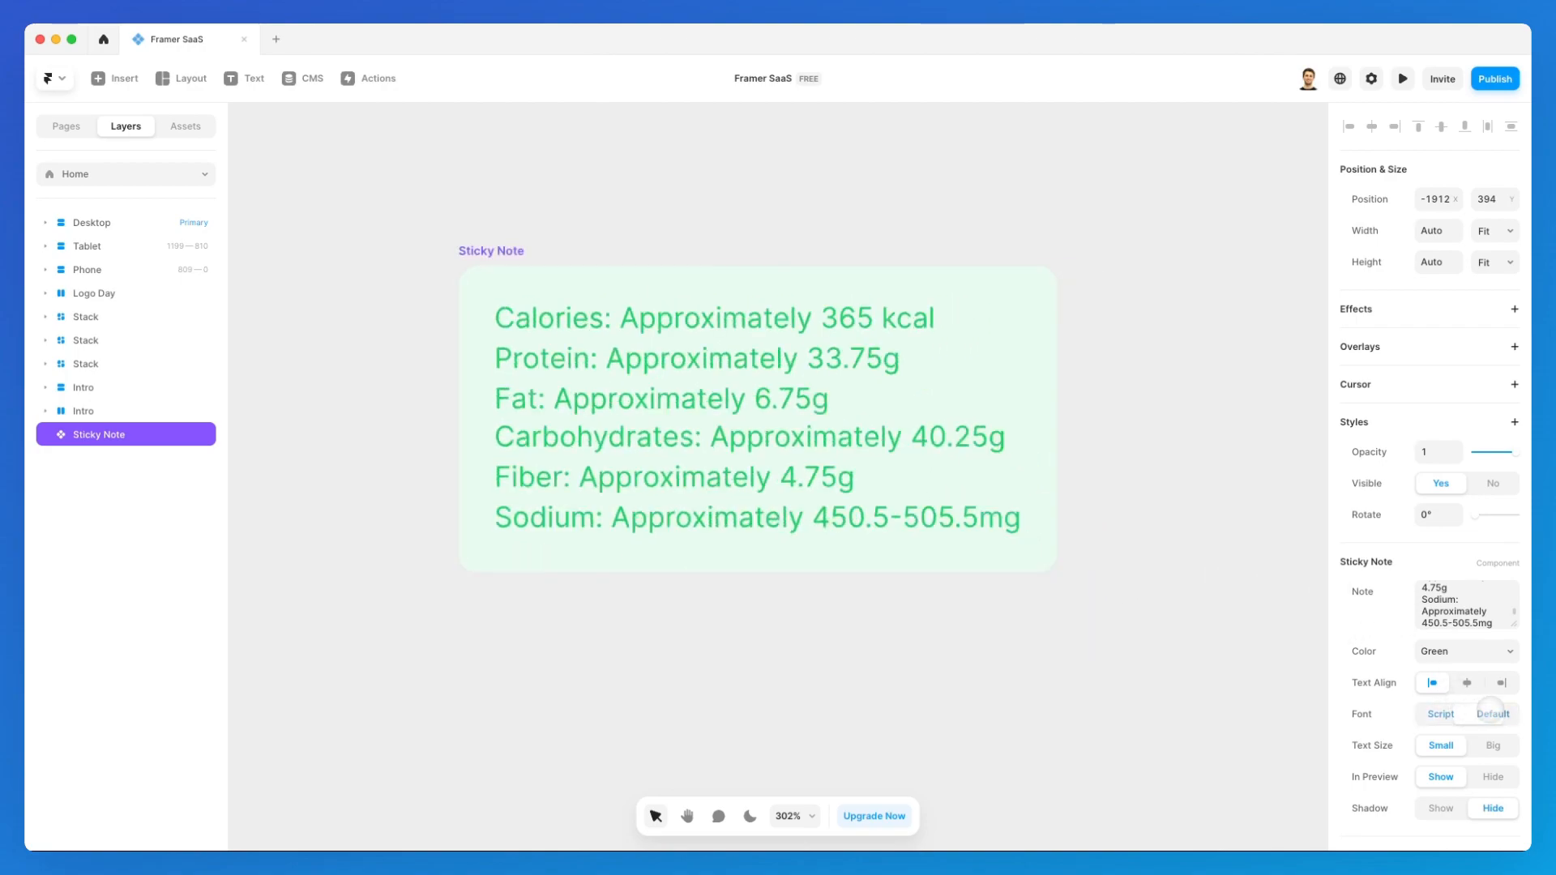
Step: Set the sticky note's text size to Big and show its shadow
click(1493, 745)
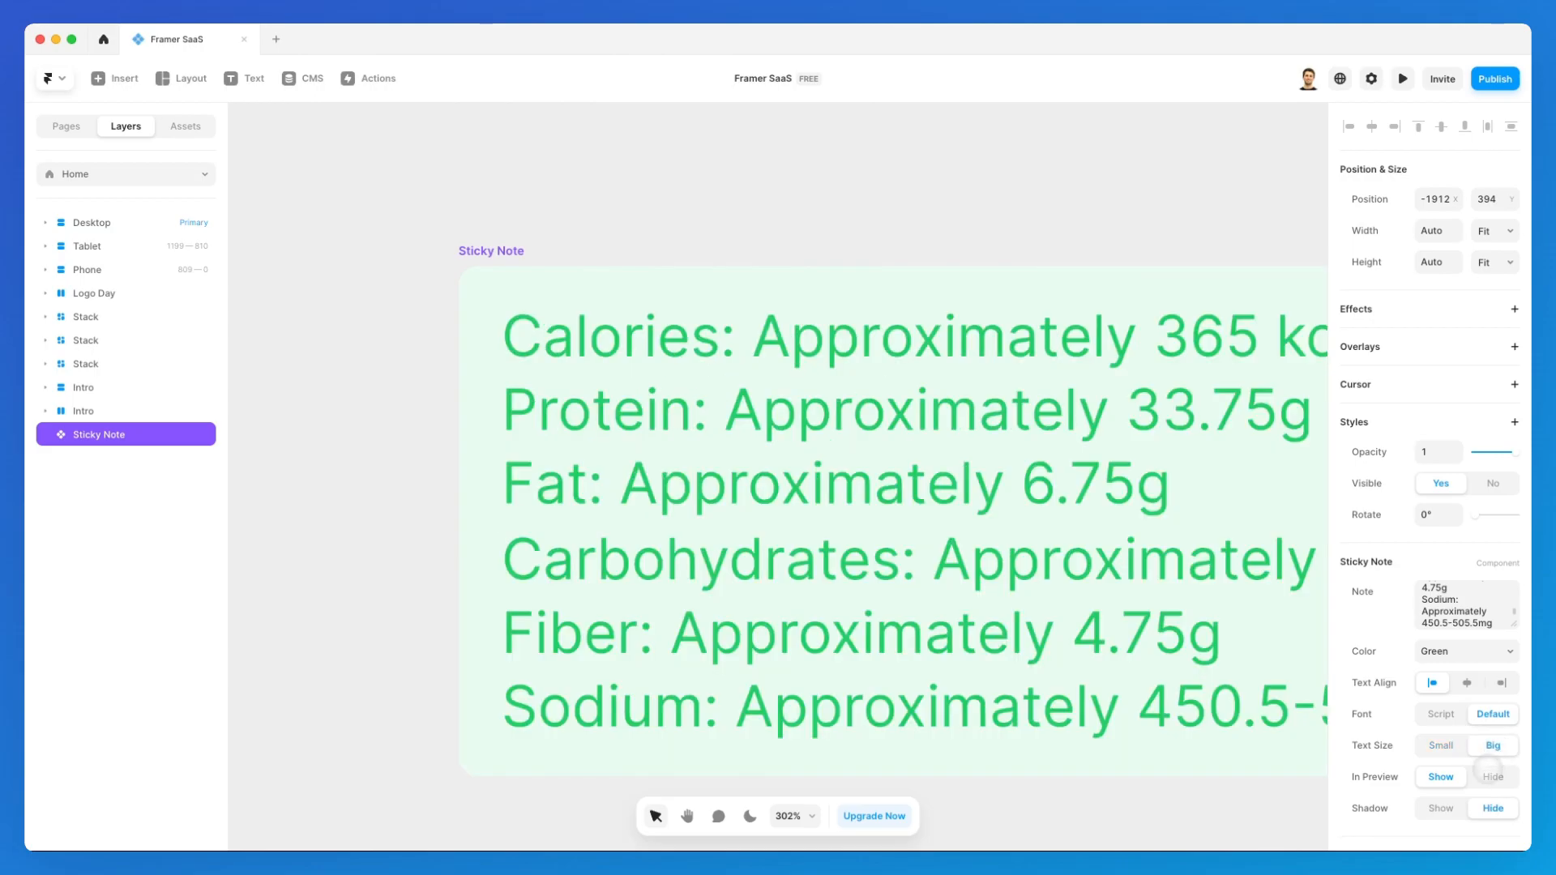
scroll(1163, 701, down, 2)
scroll(1163, 701, right, 2)
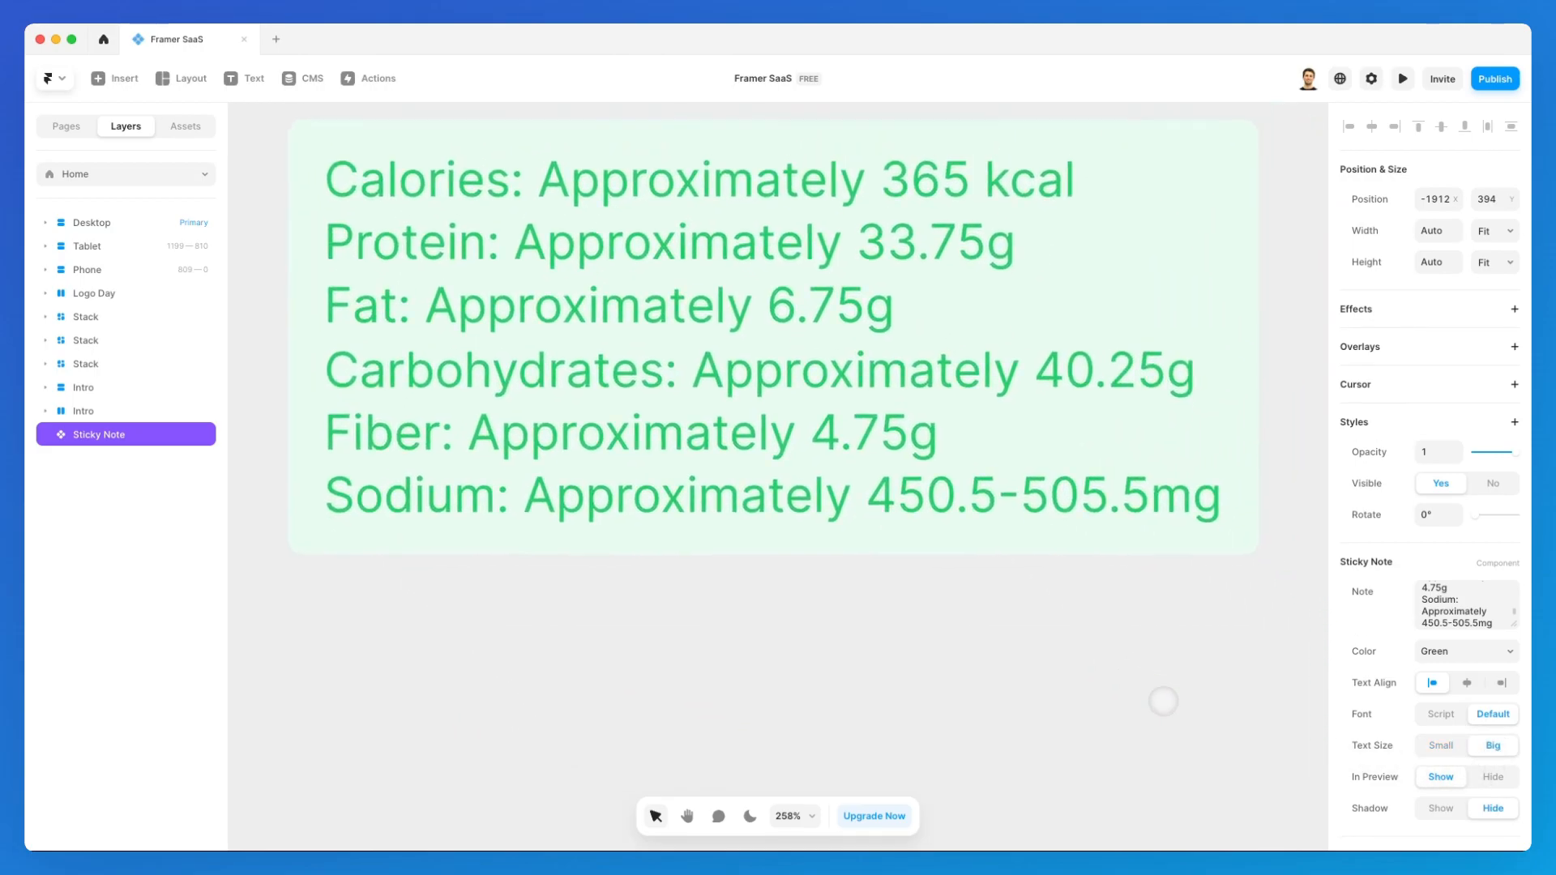
scroll(1164, 702, up, 2)
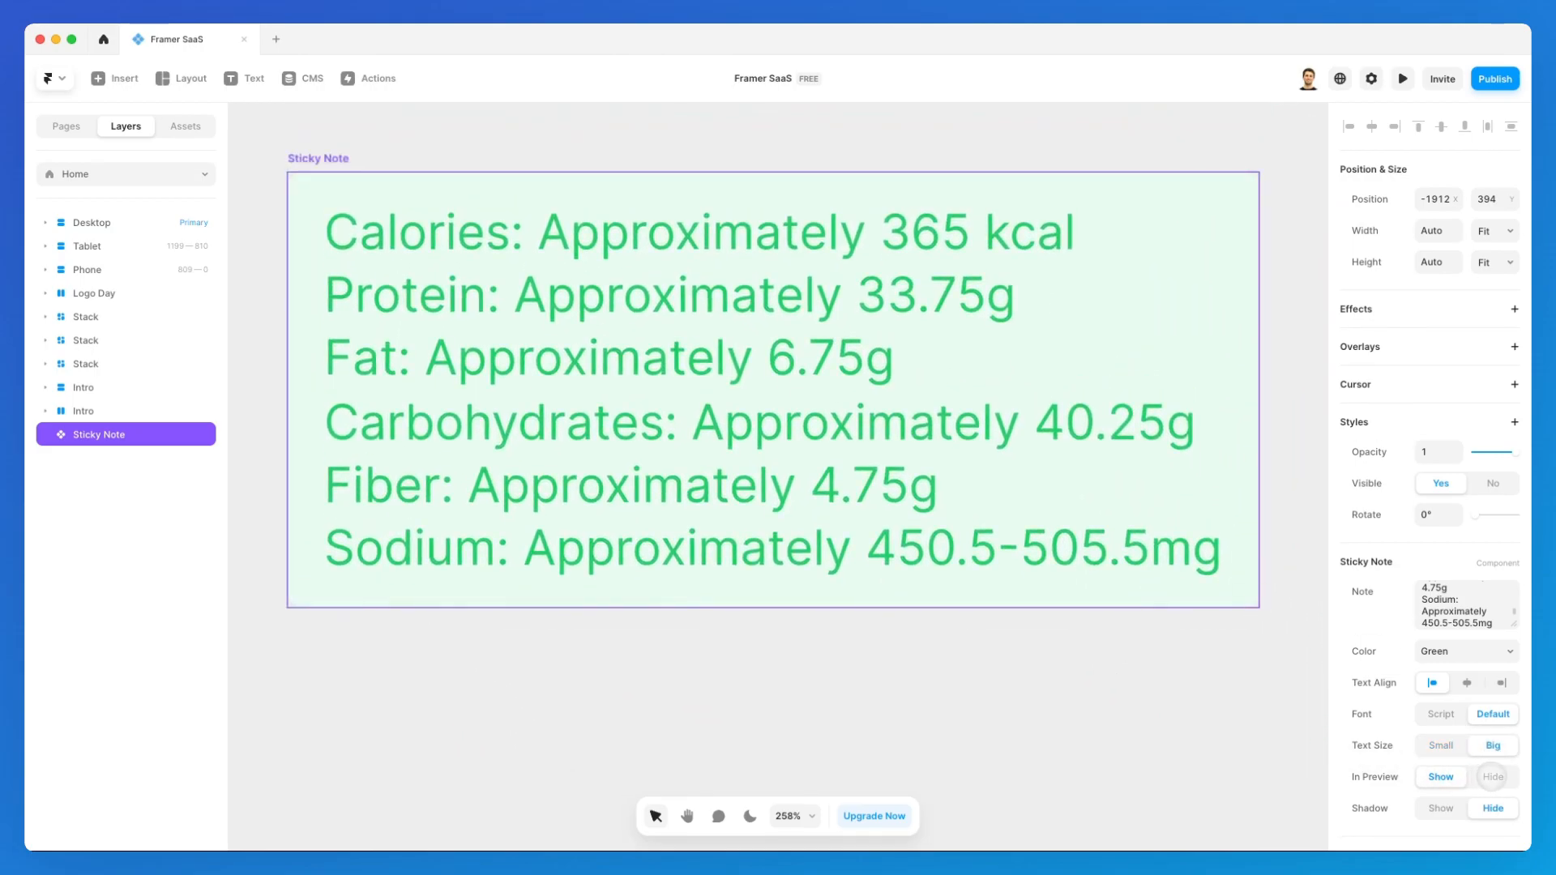
click(1441, 808)
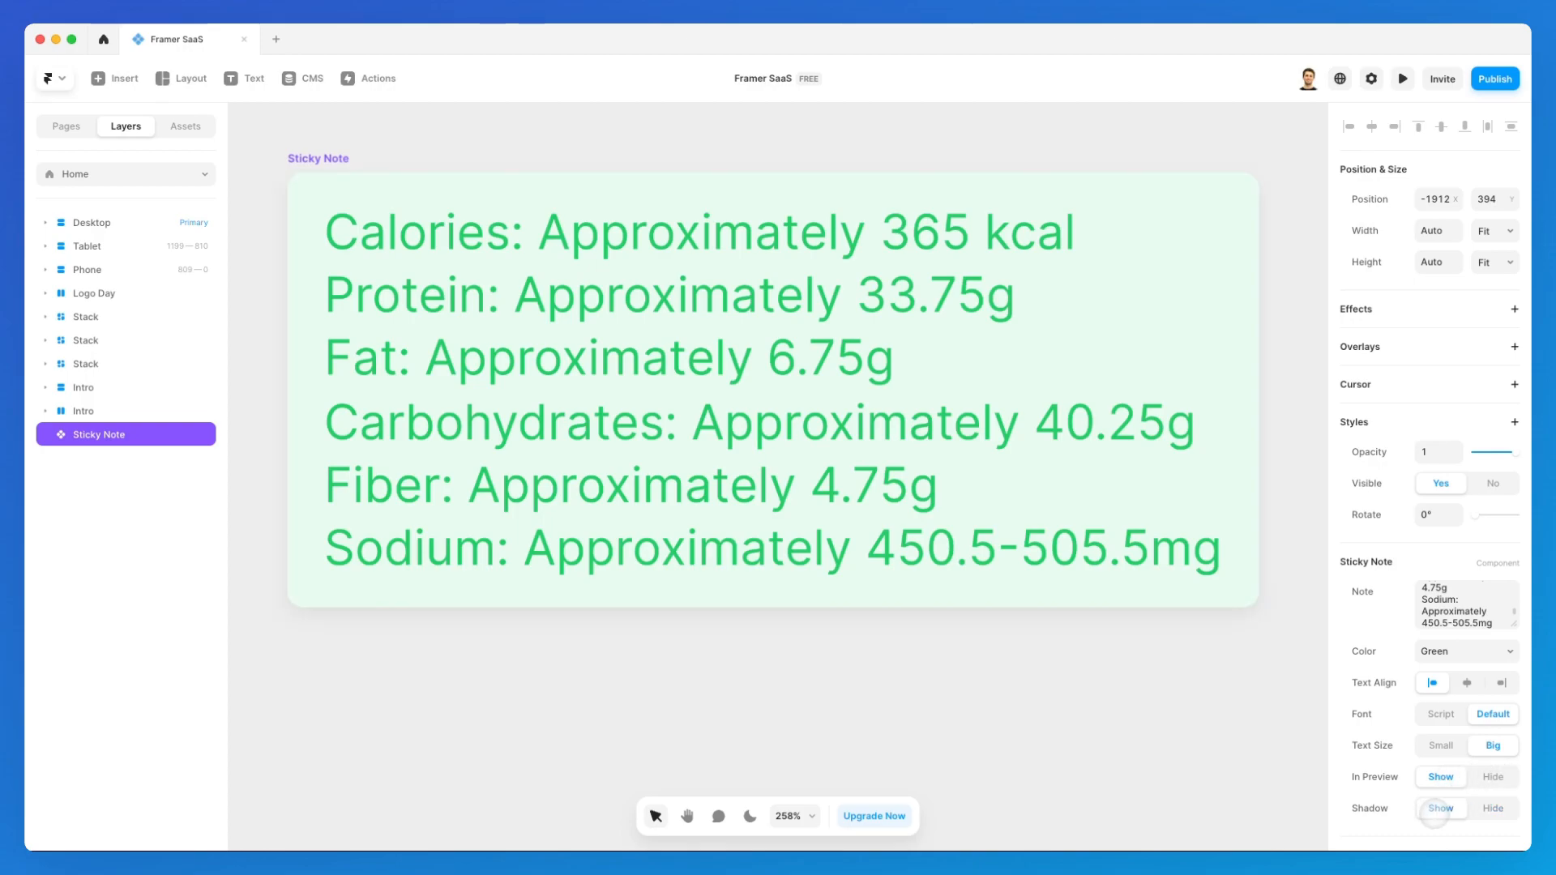
scroll(1067, 673, down, 2)
click(1068, 675)
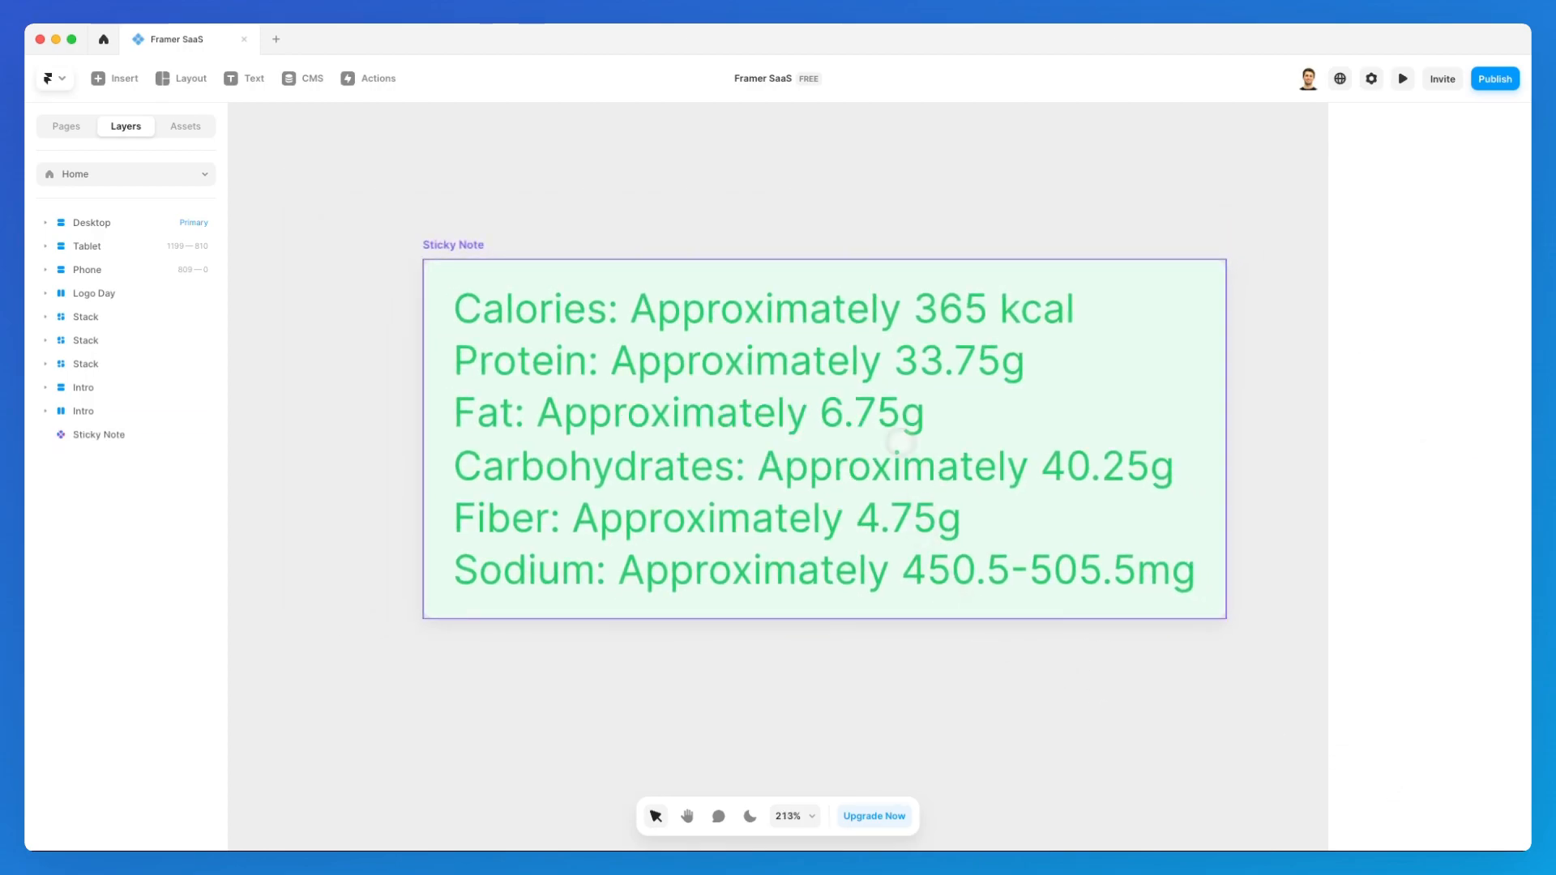
Step: Replace the sticky note on the canvas with a Prototype component from the Utility elements
click(880, 434)
scroll(881, 433, down, 1)
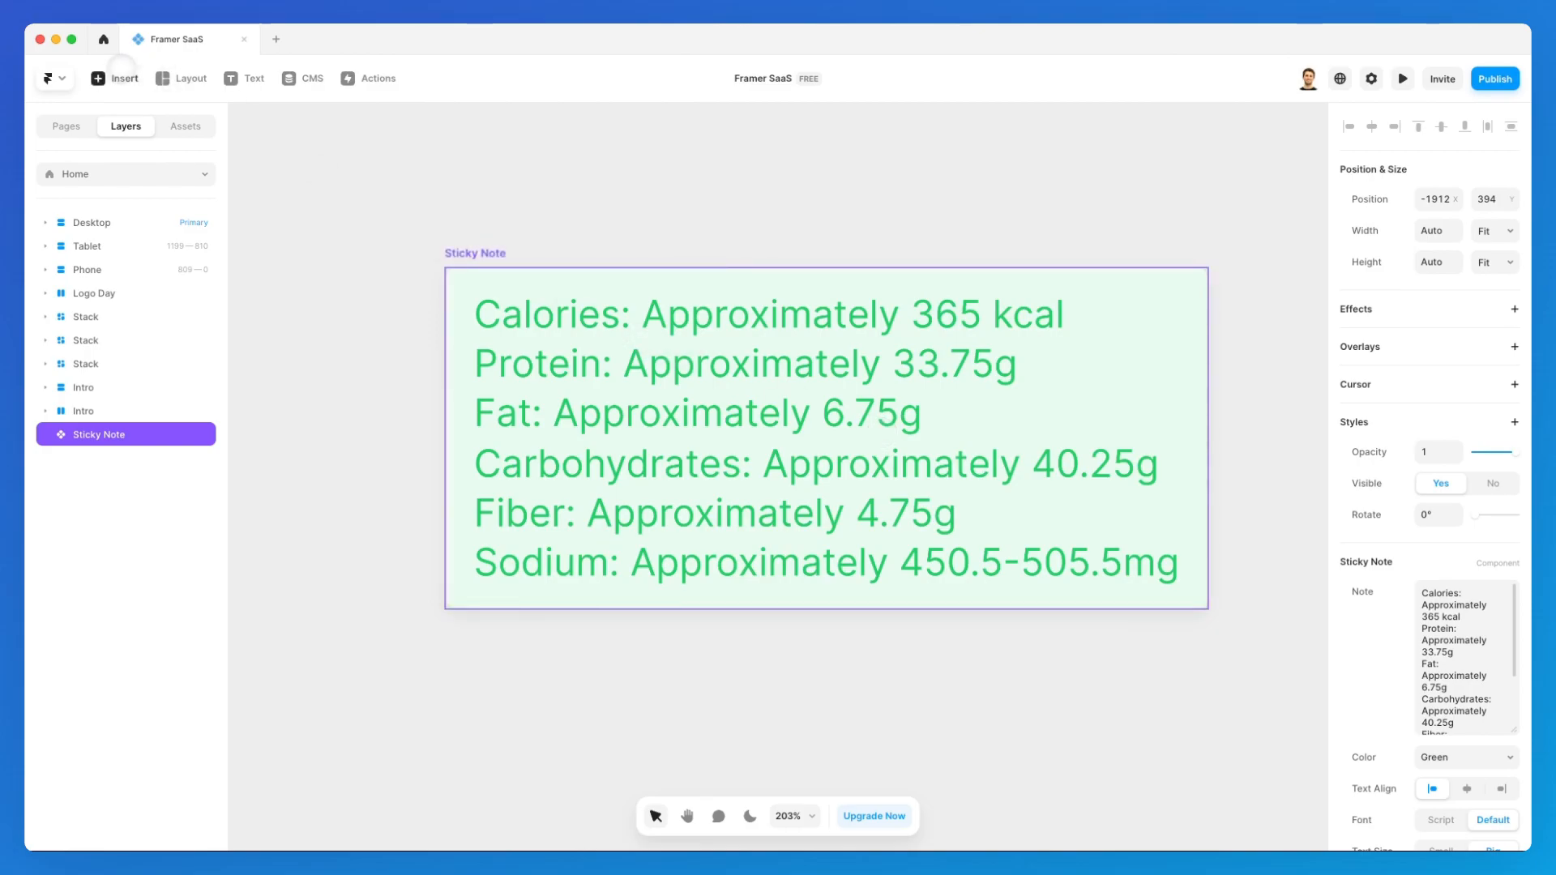
click(107, 75)
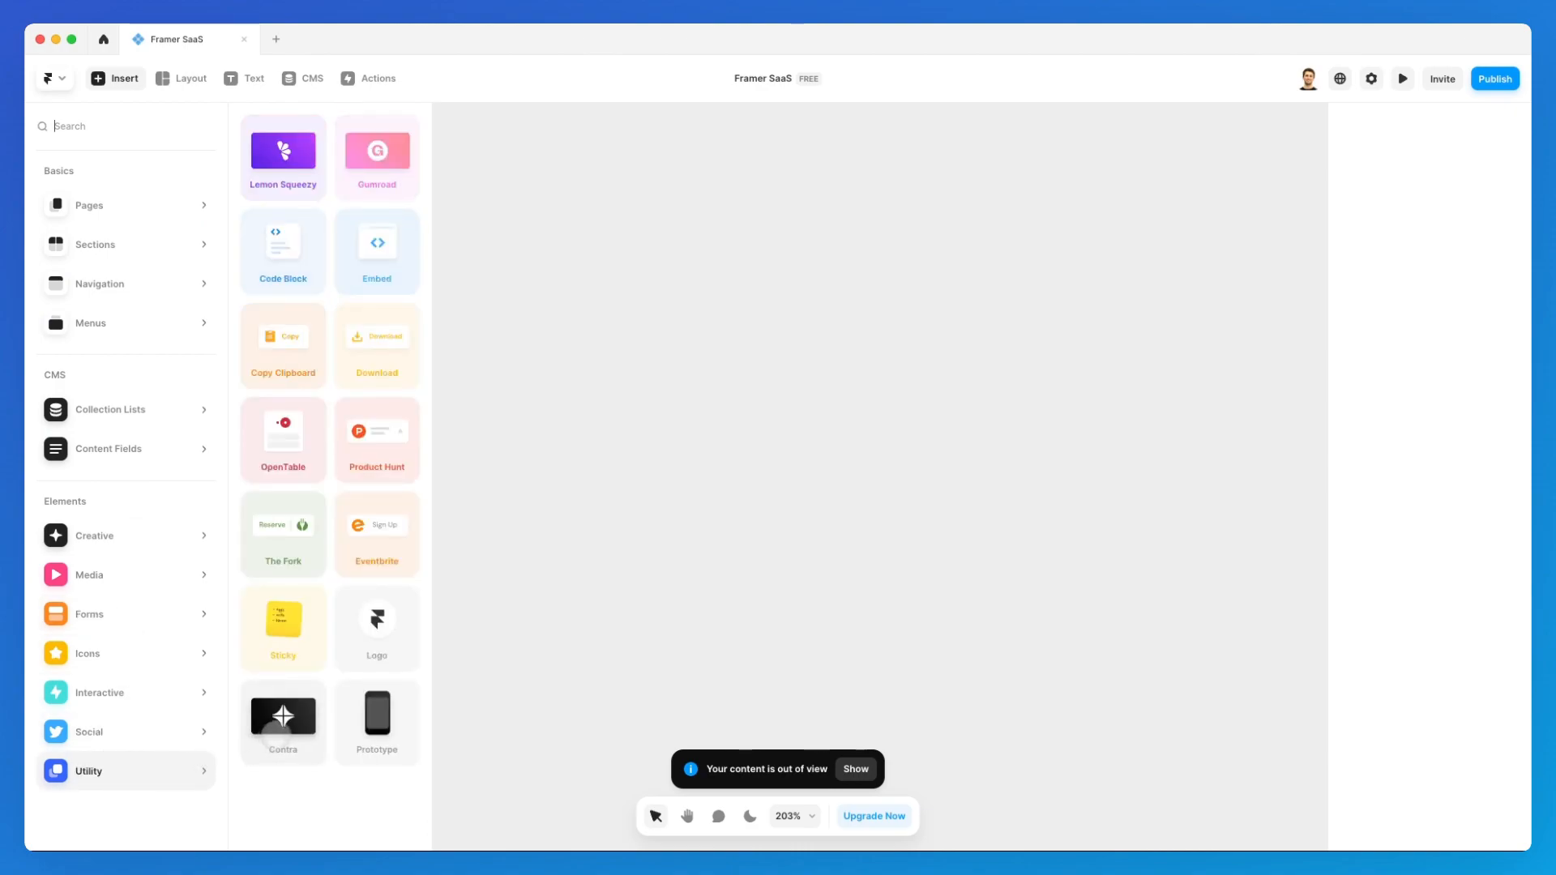
drag(377, 717, 659, 487)
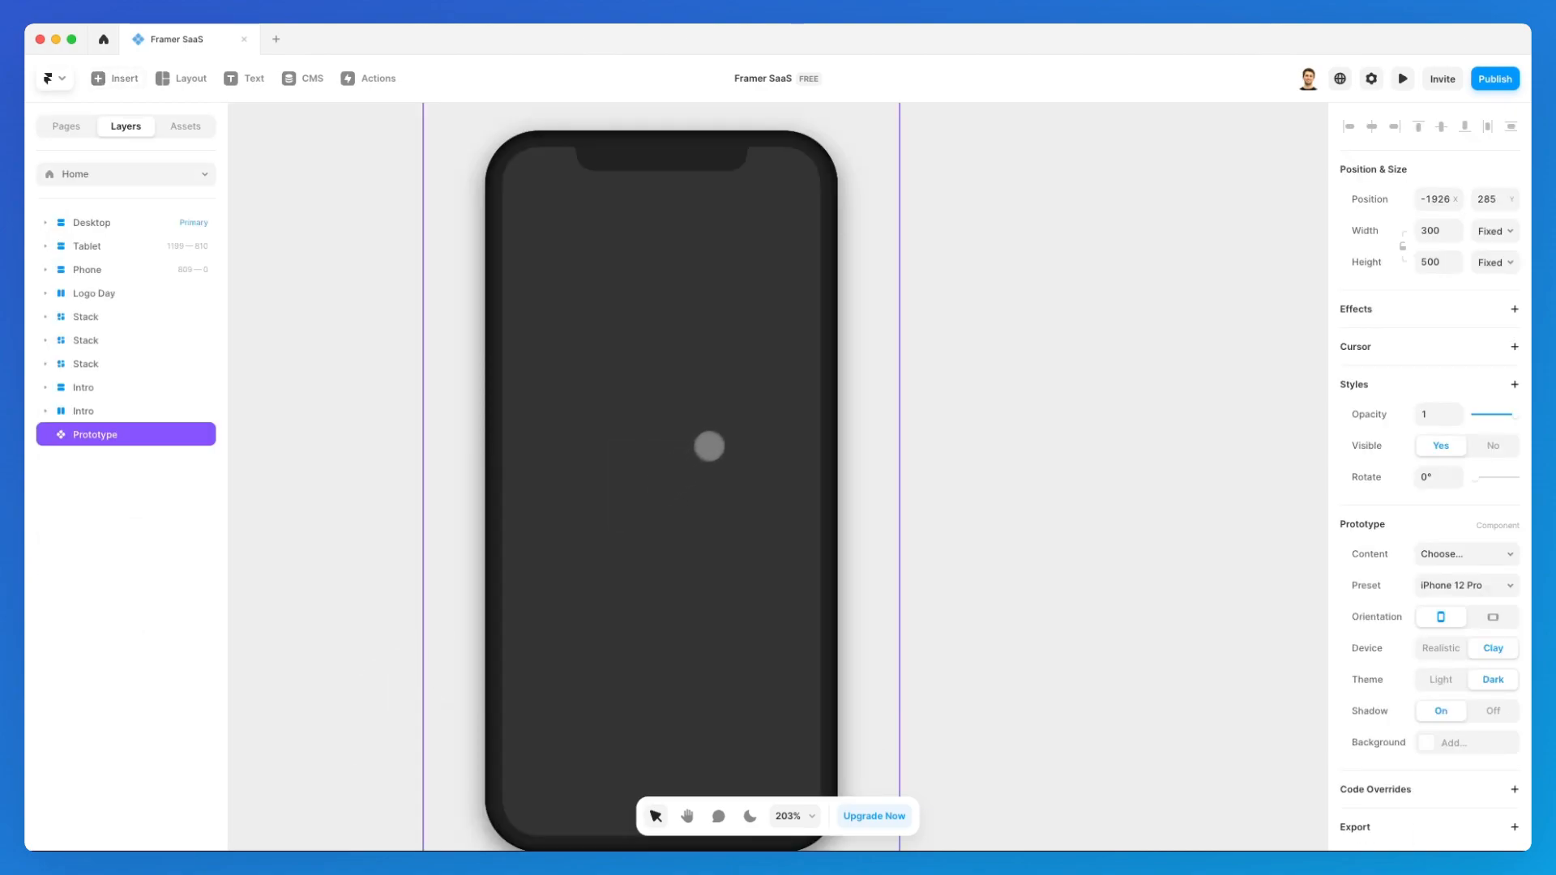
scroll(705, 445, down, 3)
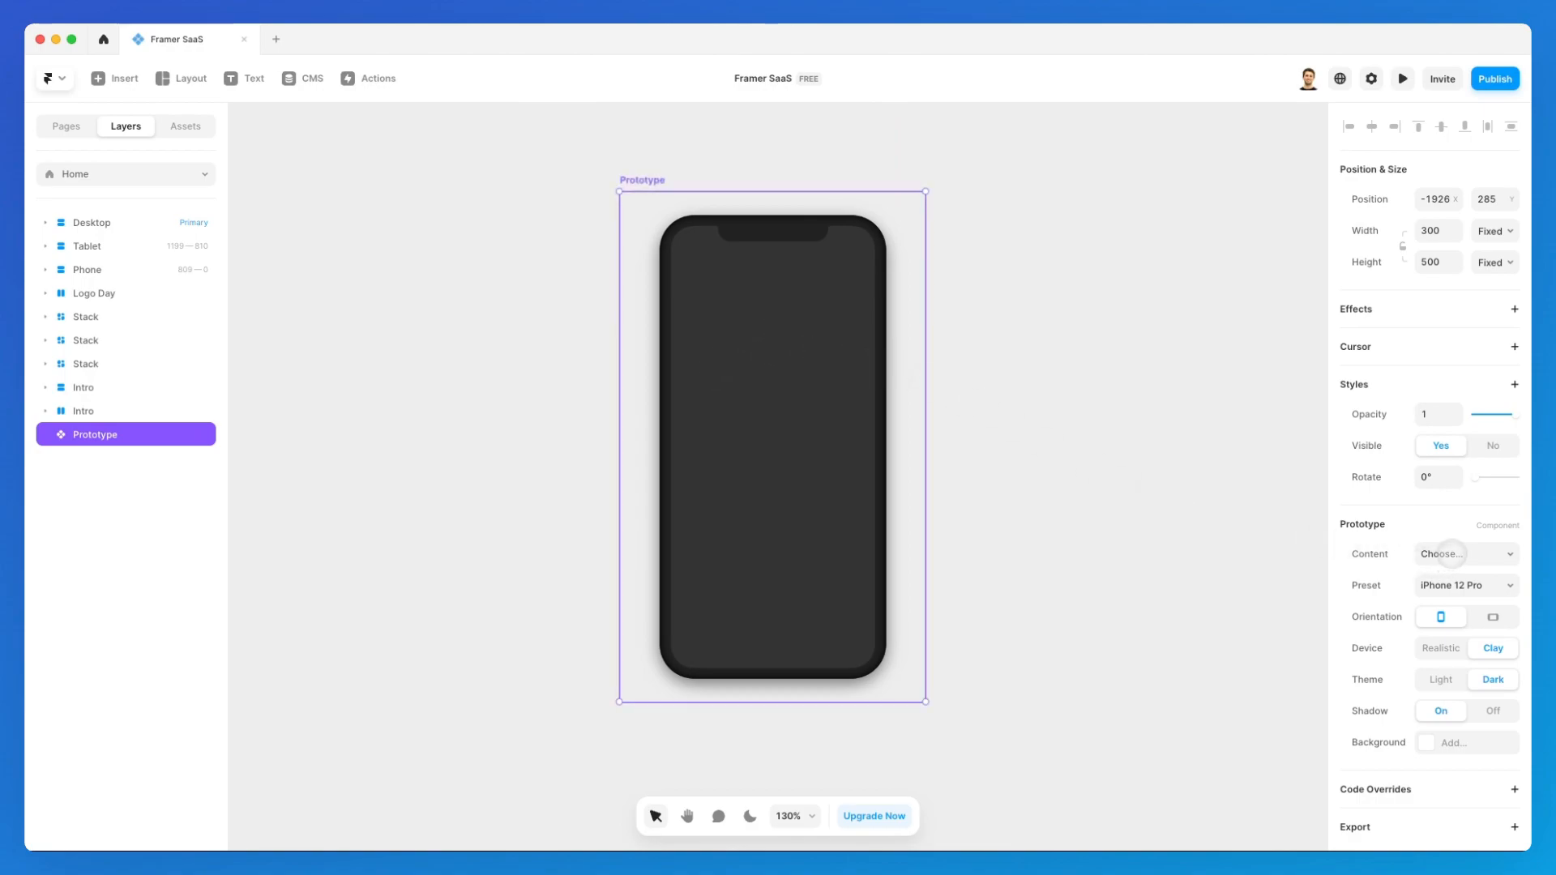
Step: Try the iPhone 11 Pro and iPhone 12 device presets on the Prototype component
click(1451, 554)
click(1460, 554)
click(1460, 583)
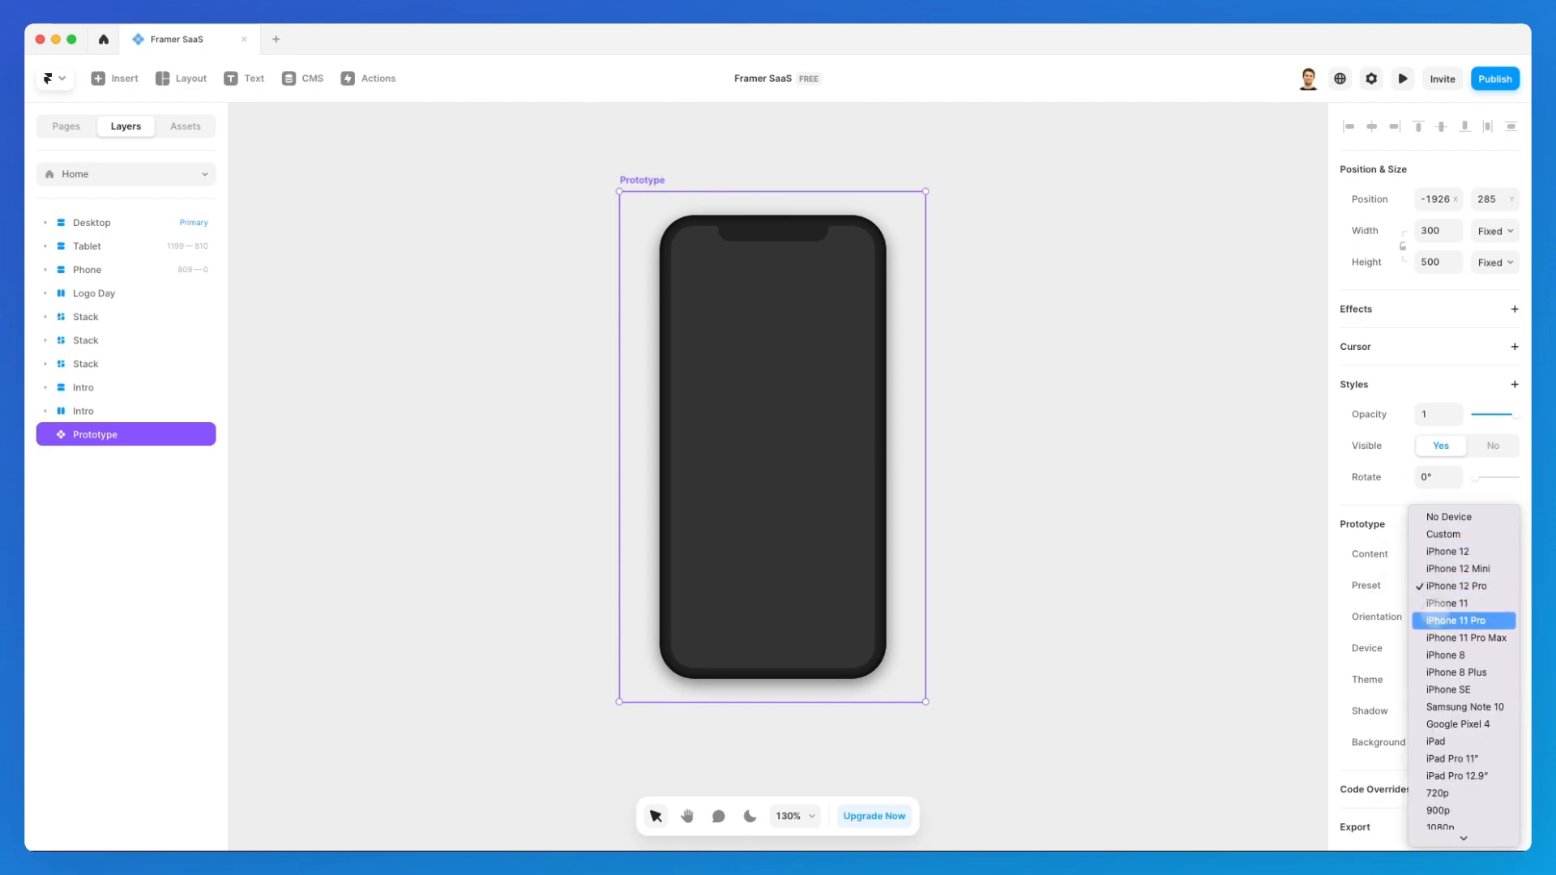
click(1455, 620)
click(1460, 585)
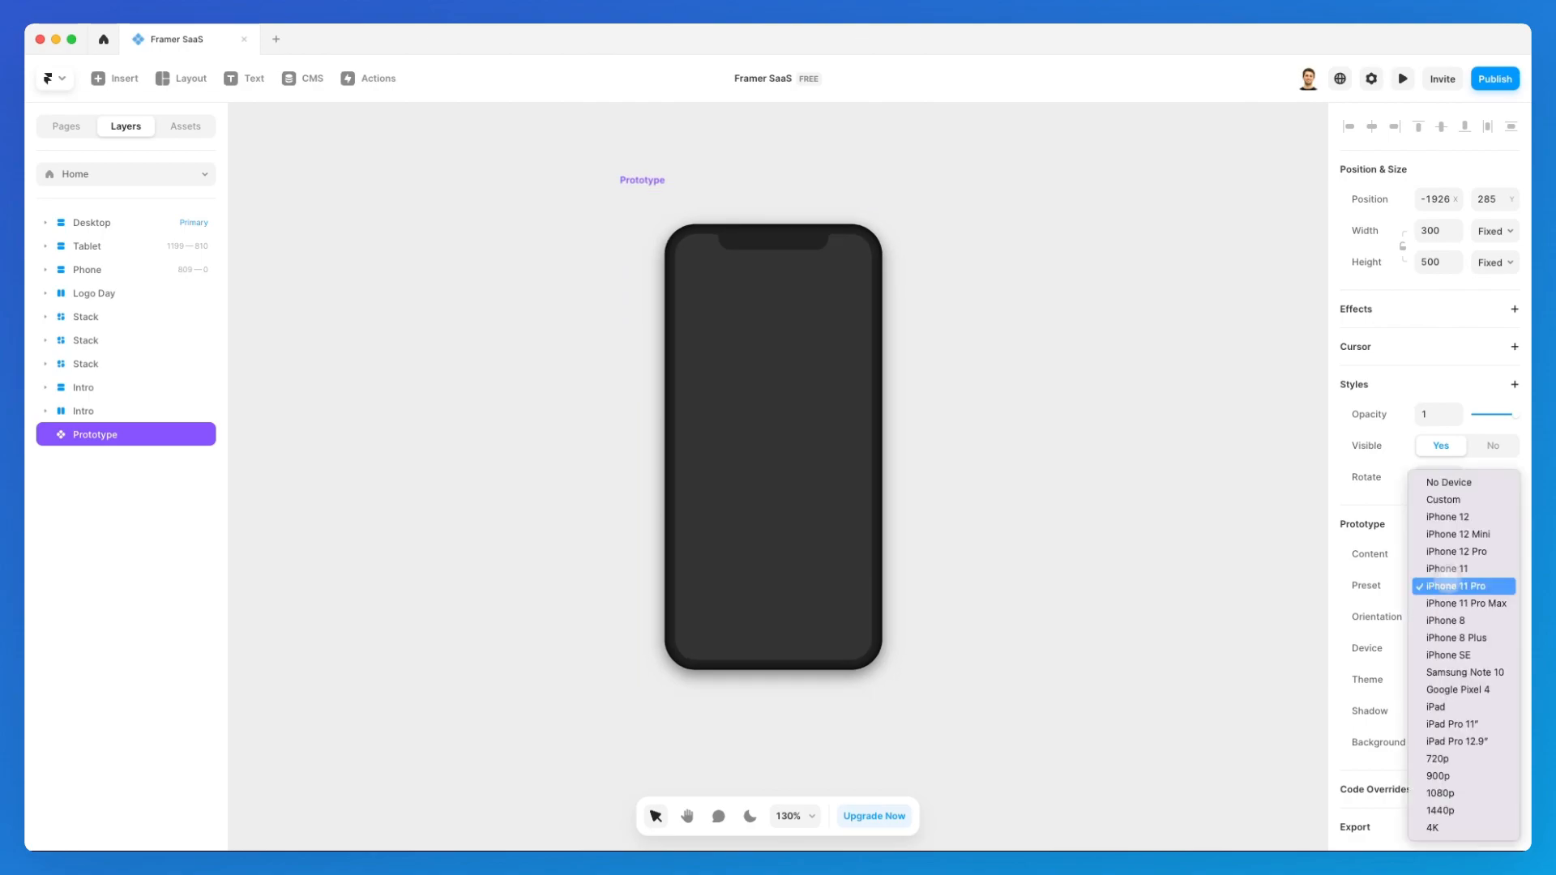
click(1451, 517)
Step: Try the iPad preset on the Prototype component, settle on 1080p and rotate the component to 90°
click(1458, 585)
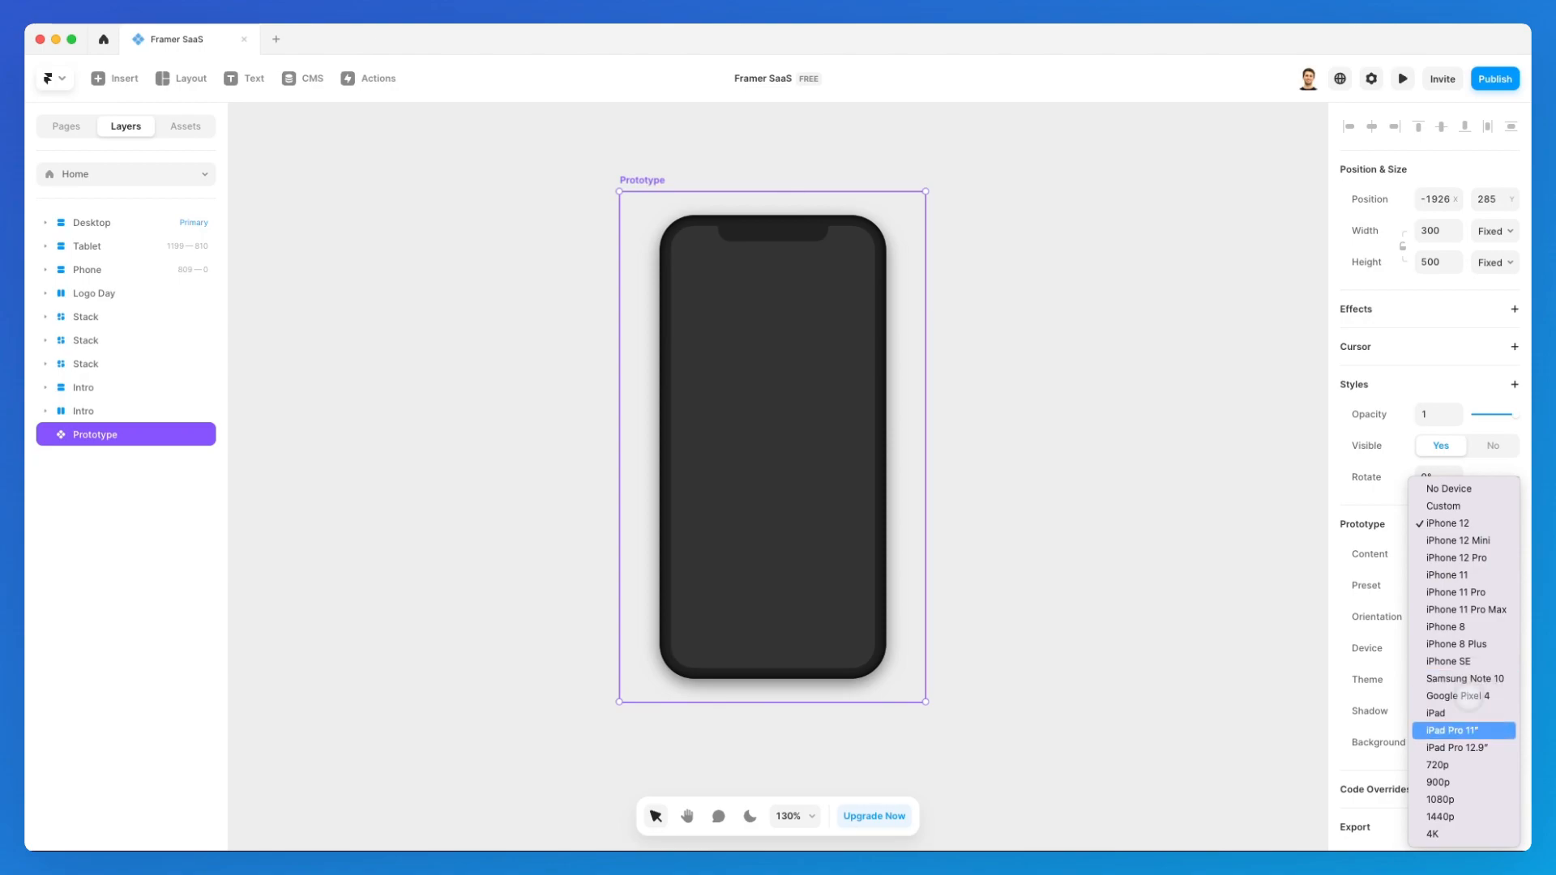
click(1459, 713)
click(1458, 585)
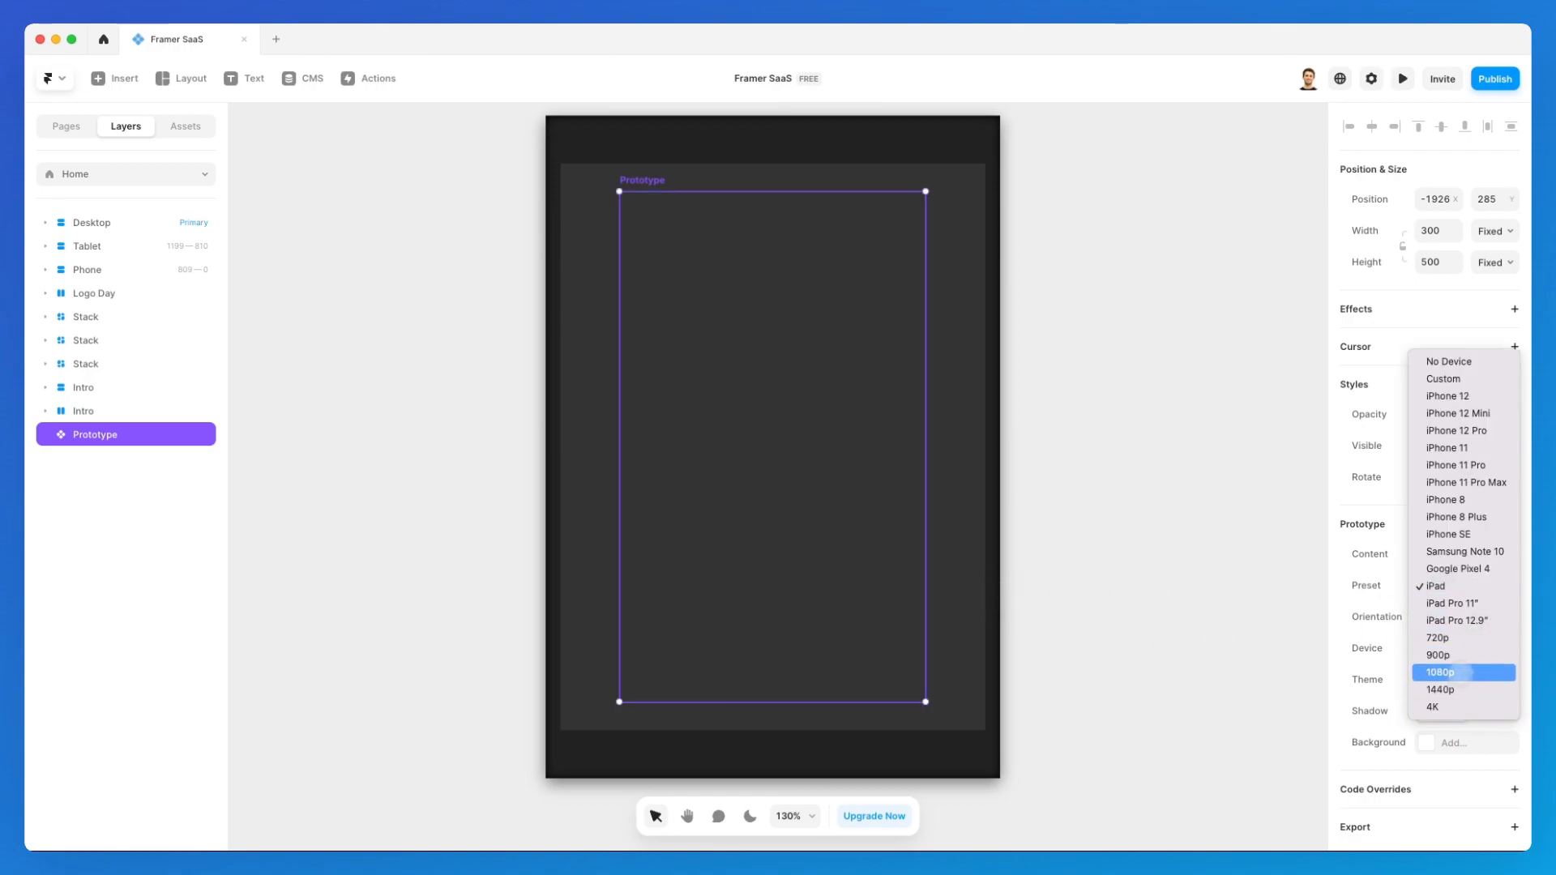
click(1463, 671)
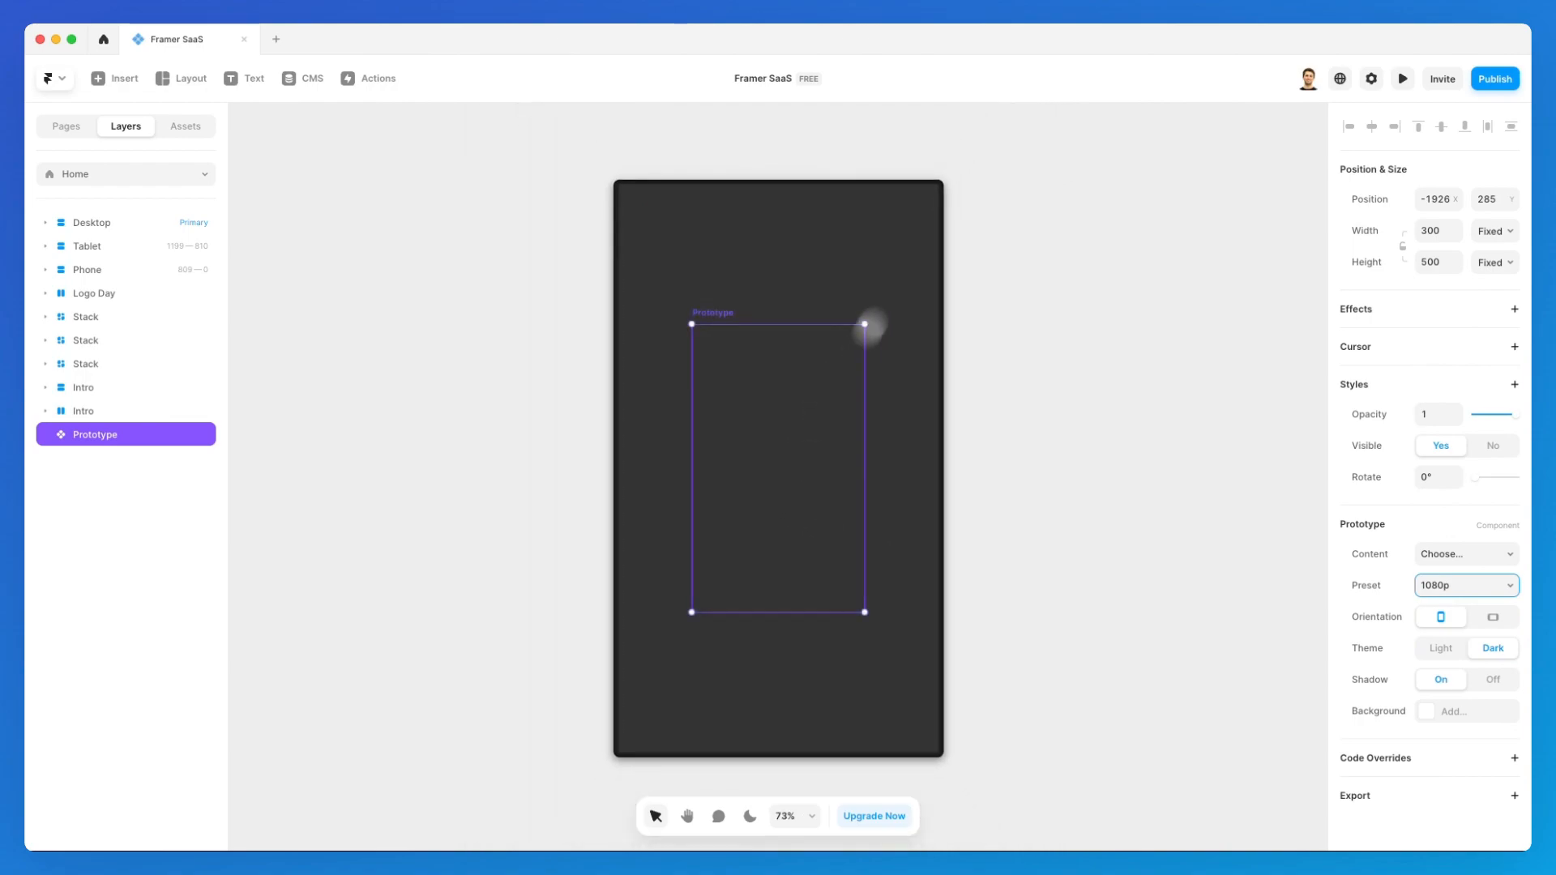
drag(872, 316, 1000, 575)
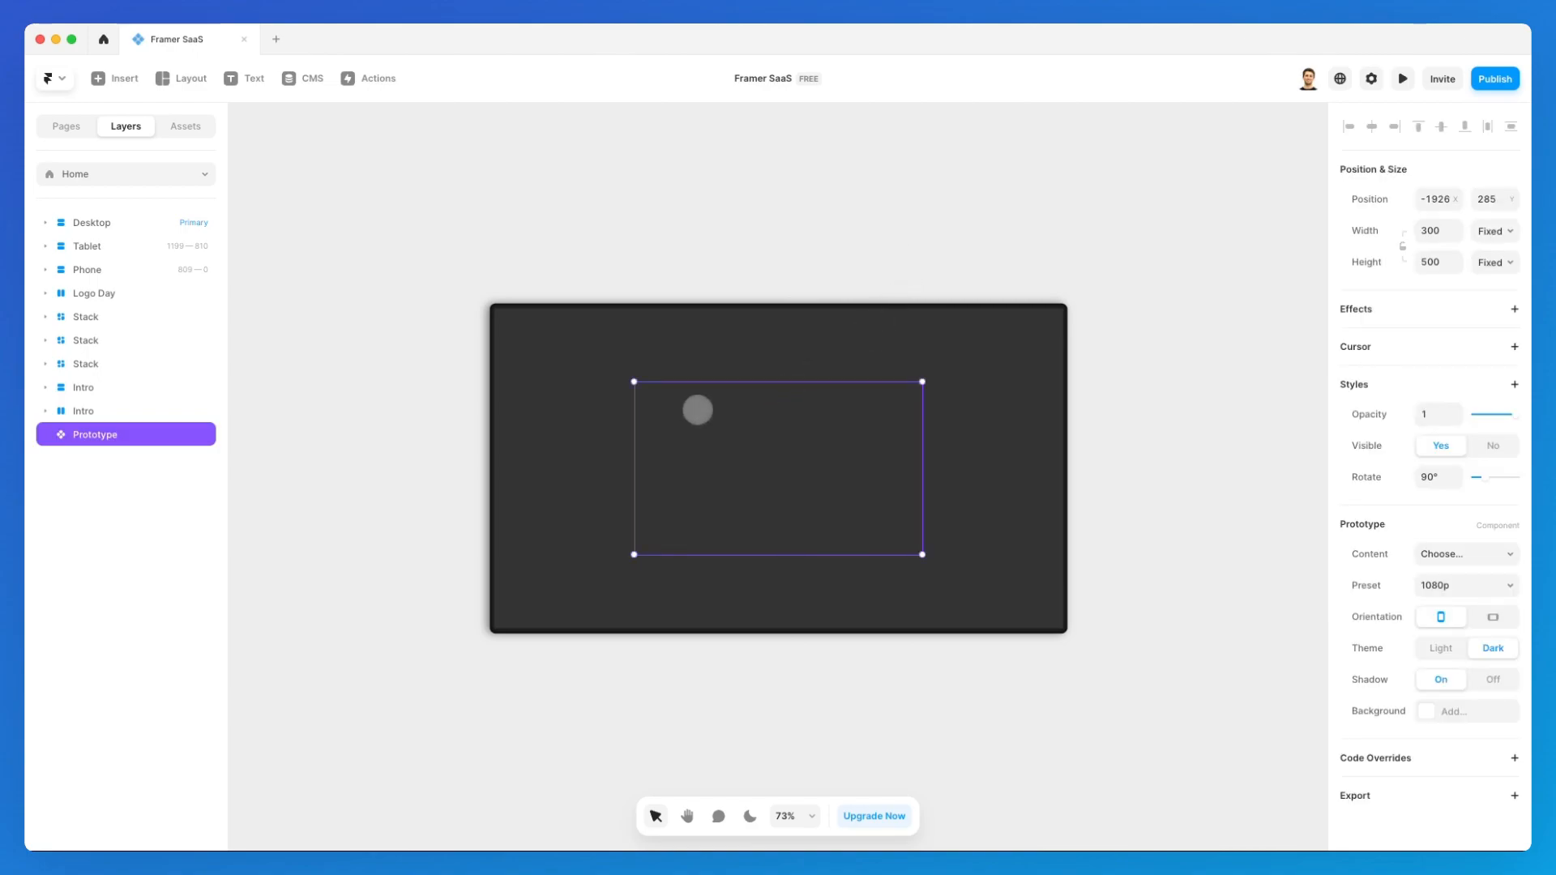
Step: Replace the Prototype component on the canvas with a Lemon Squeezy button from the Utility elements
key(Delete)
click(115, 78)
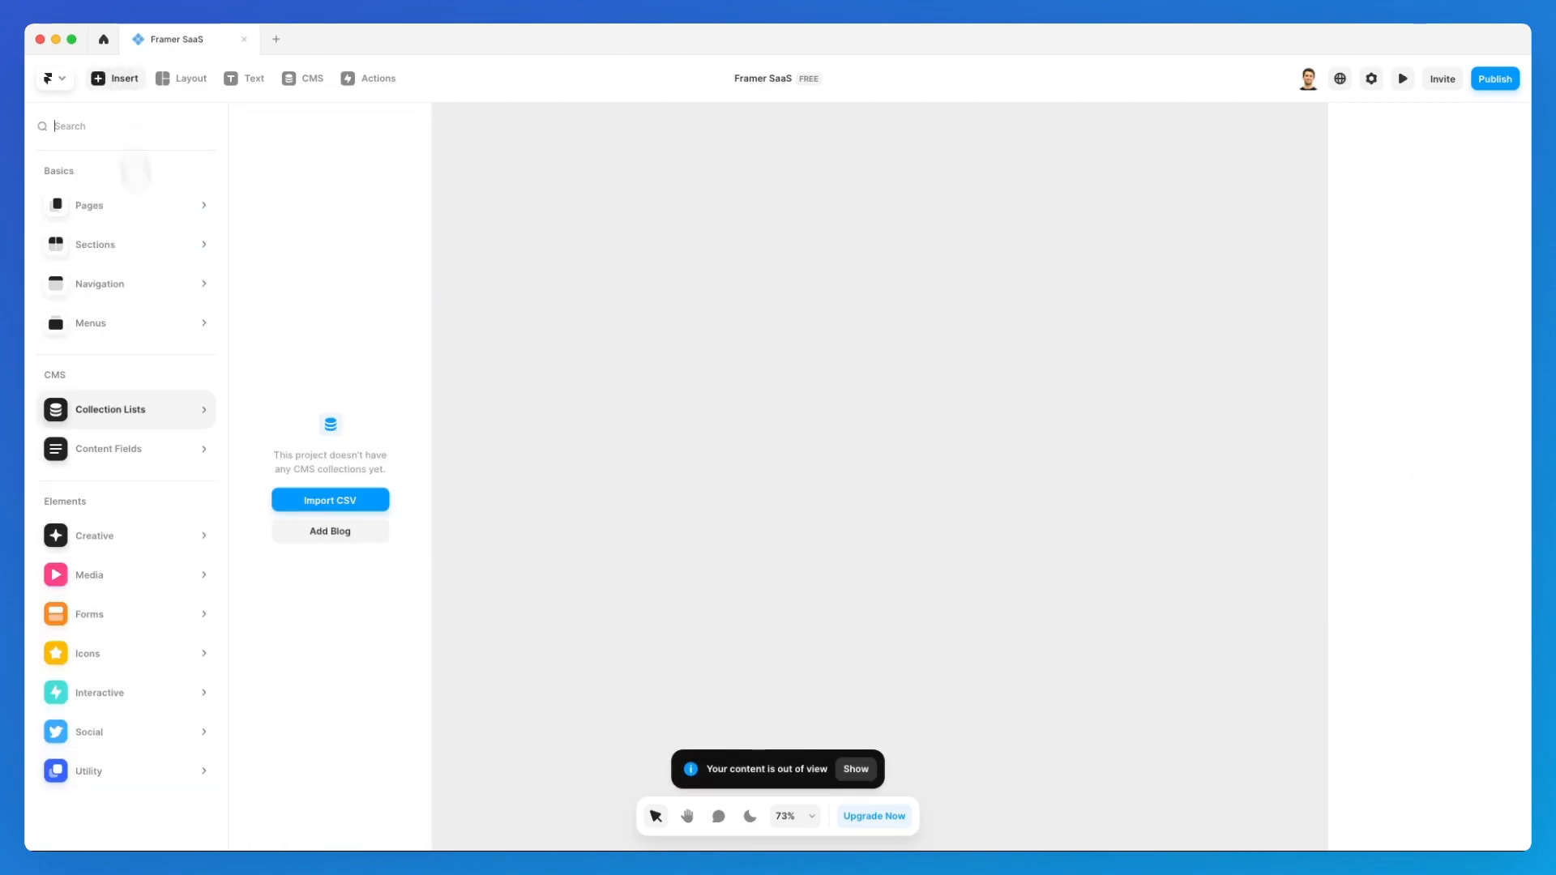
mouse_move(108, 770)
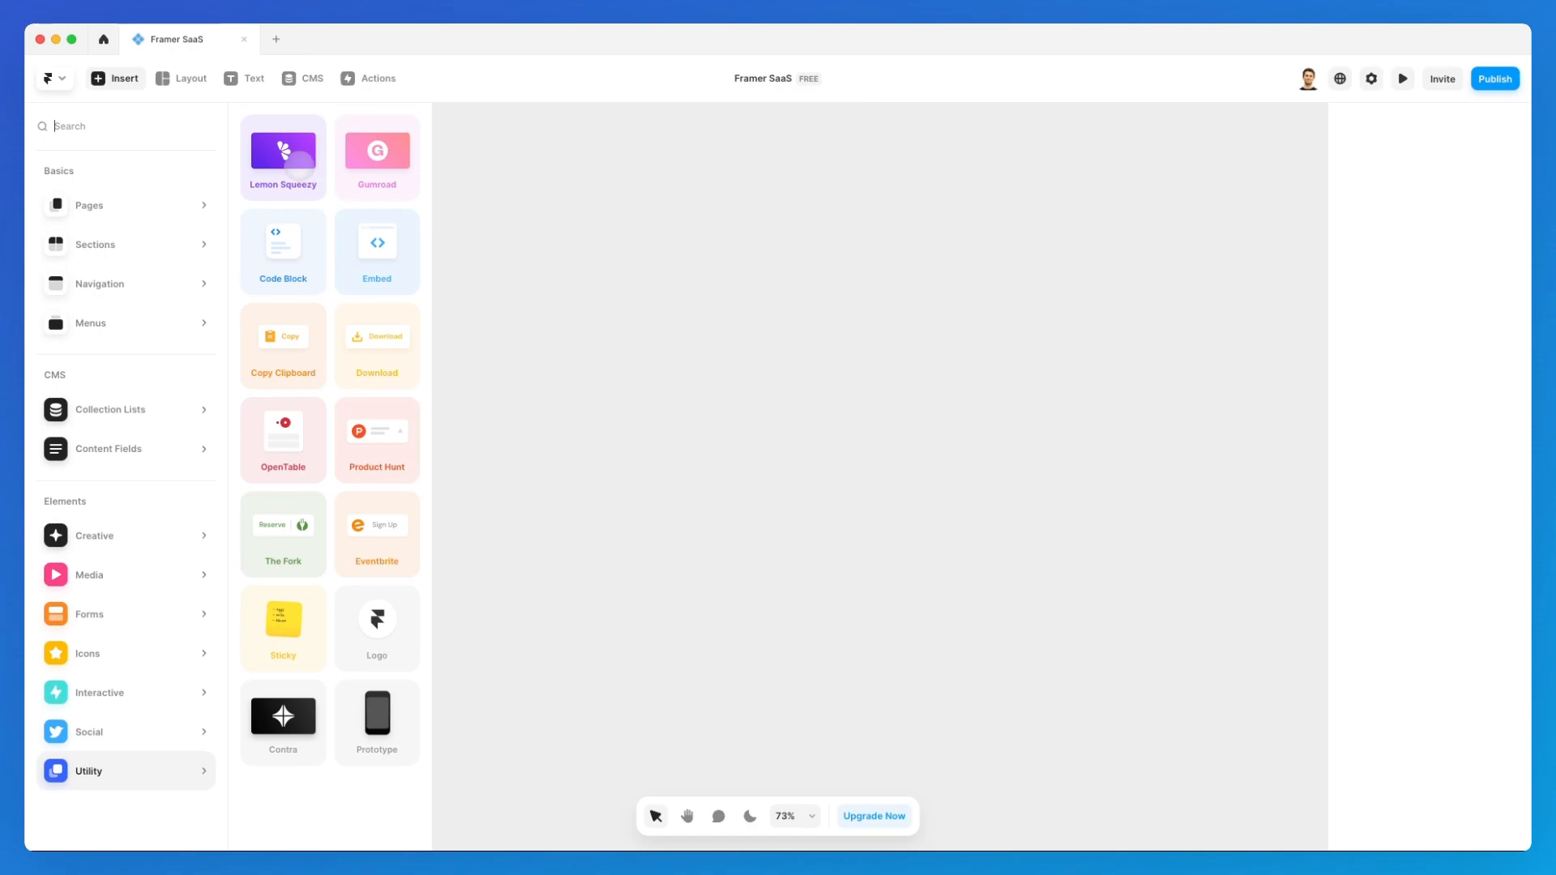
drag(299, 165, 732, 354)
scroll(733, 354, up, 5)
scroll(733, 354, up, 3)
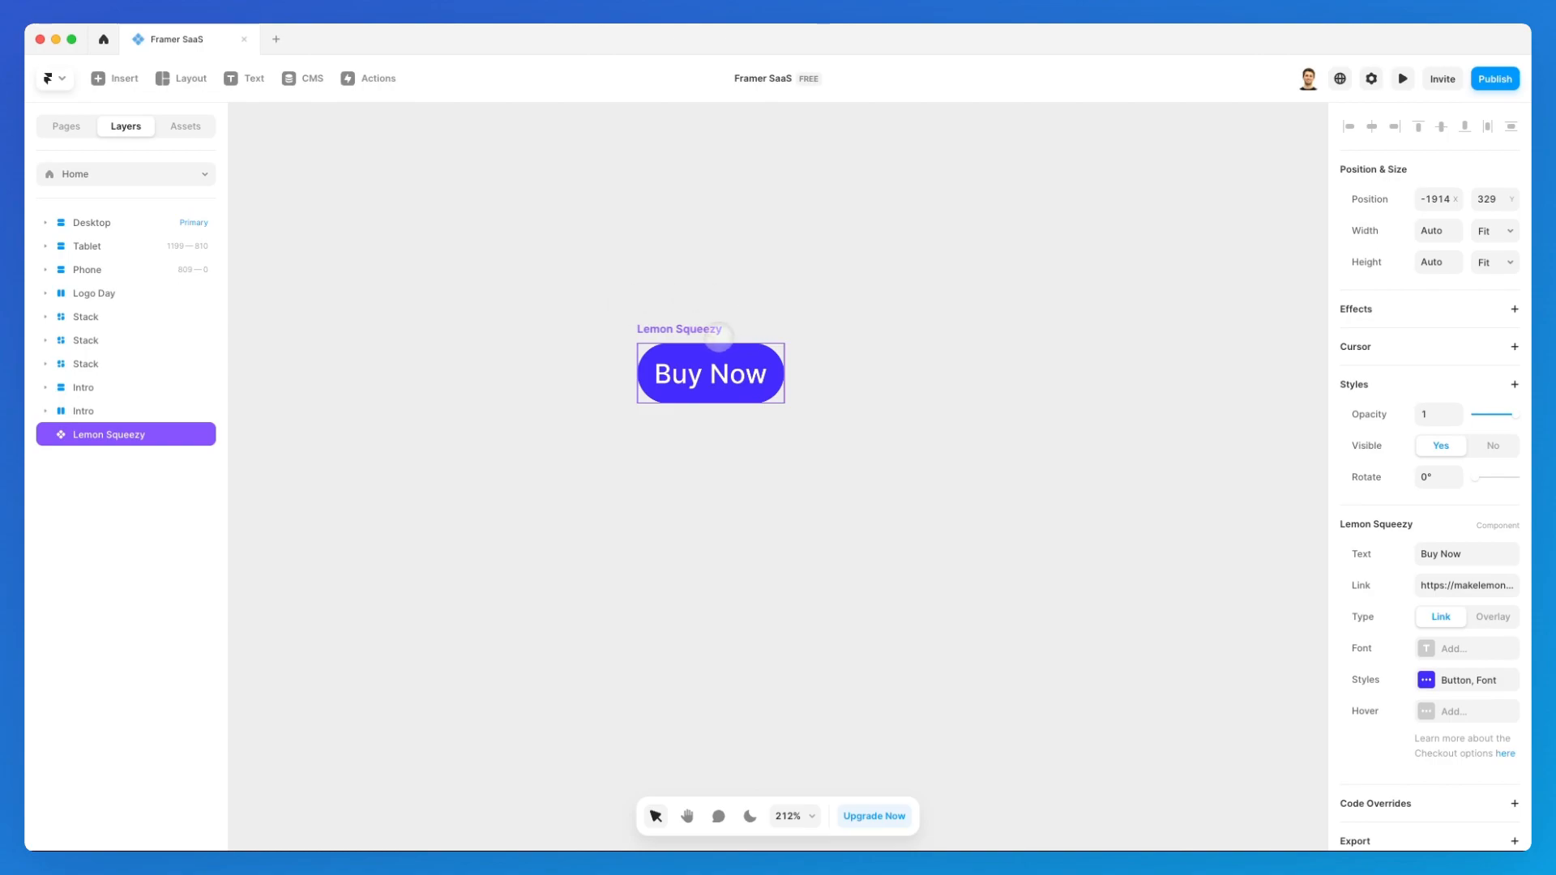
scroll(718, 336, up, 2)
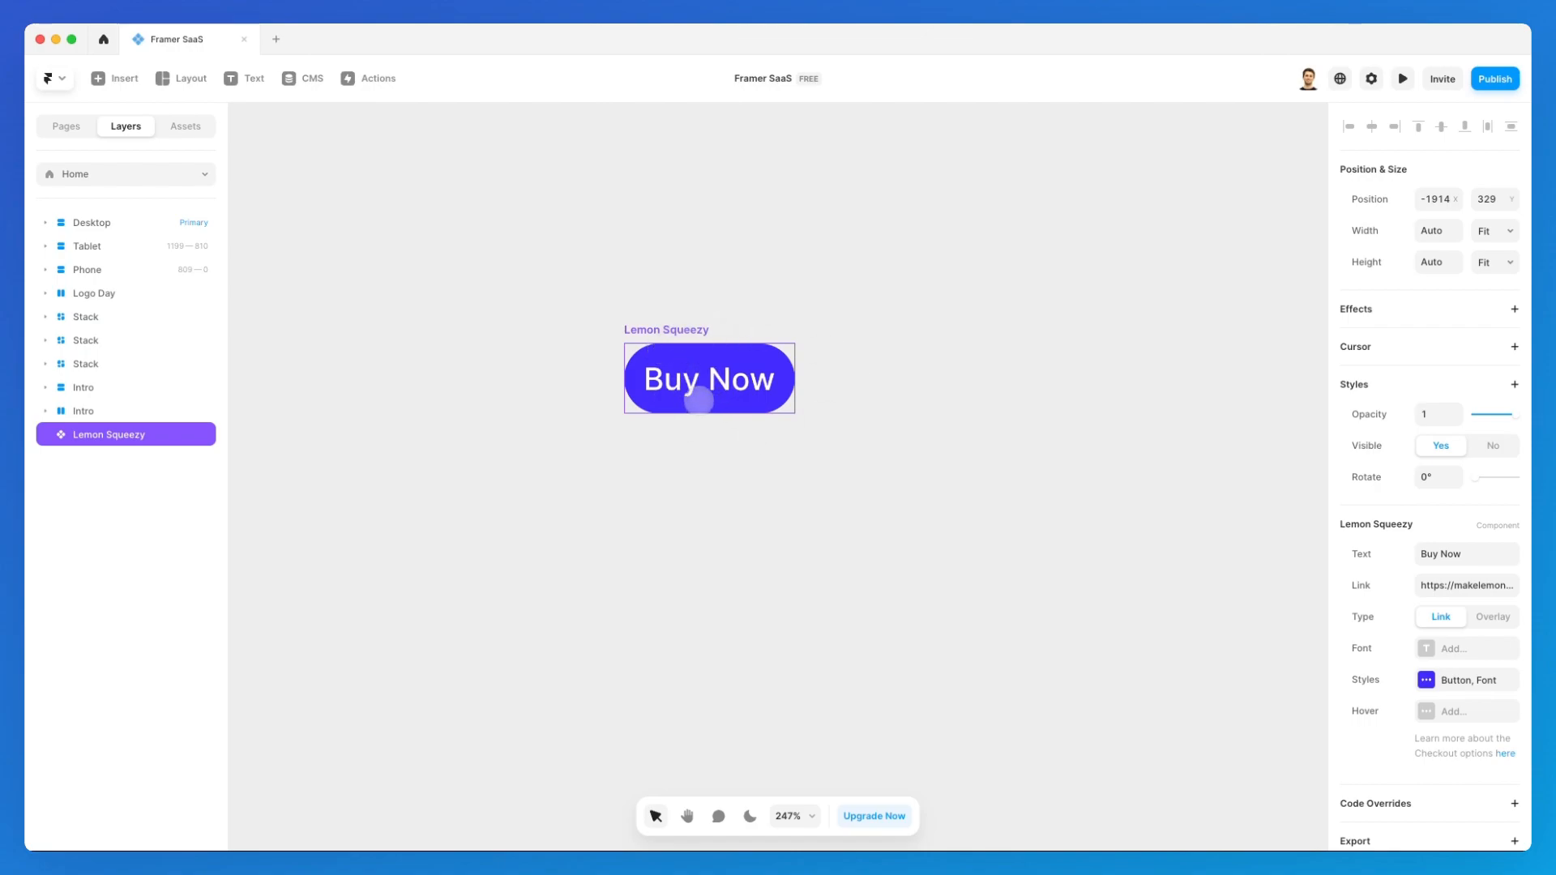
scroll(699, 400, up, 5)
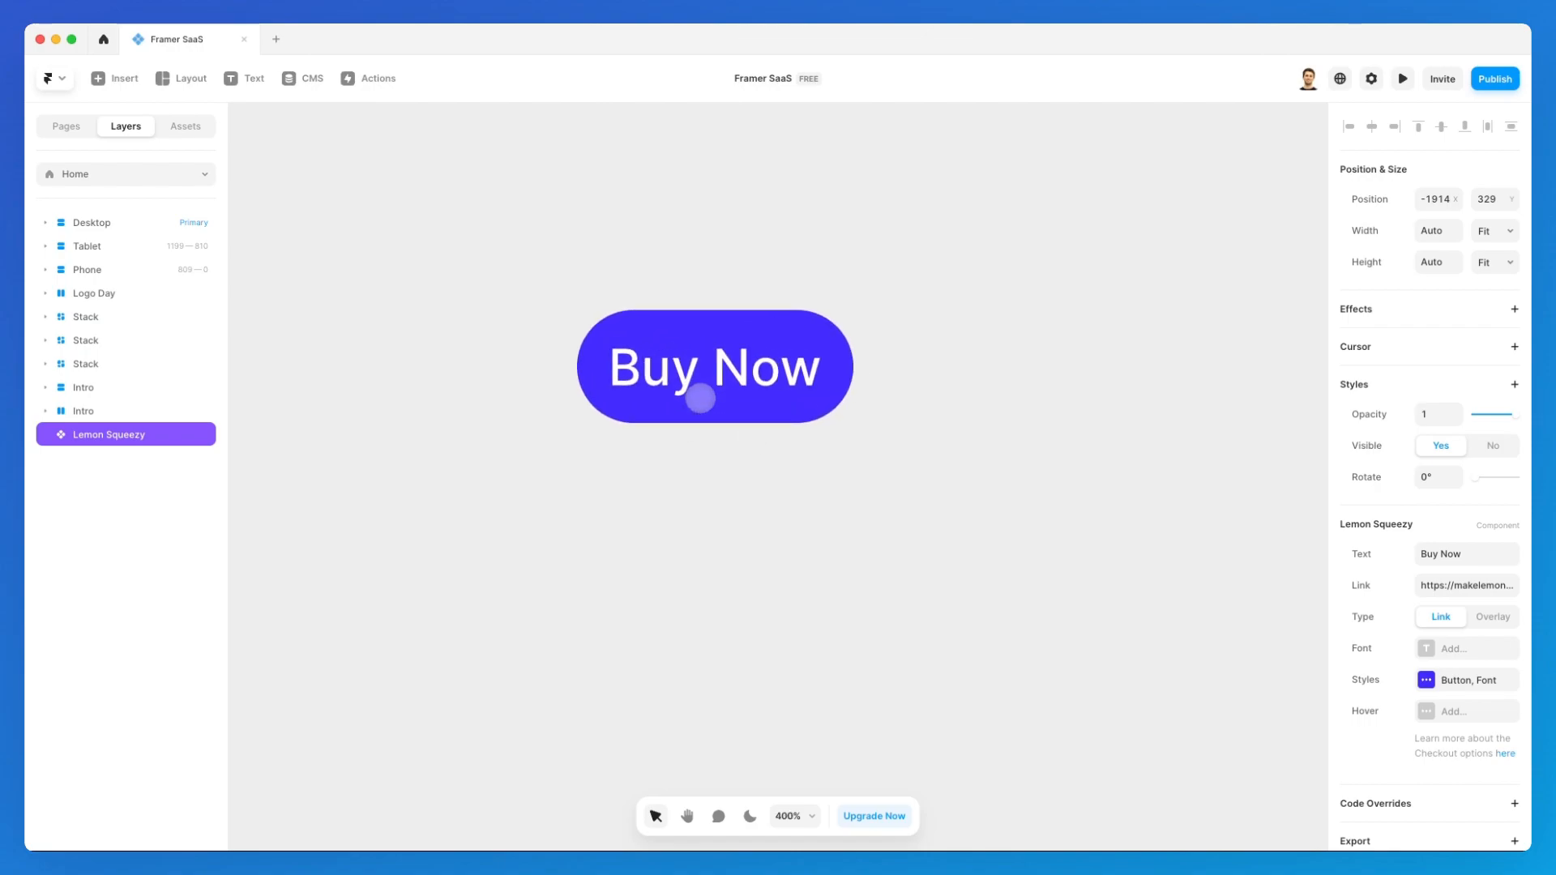
Step: Add a Gumroad button from the Utility elements and position it below the Lemon Squeezy button
click(901, 413)
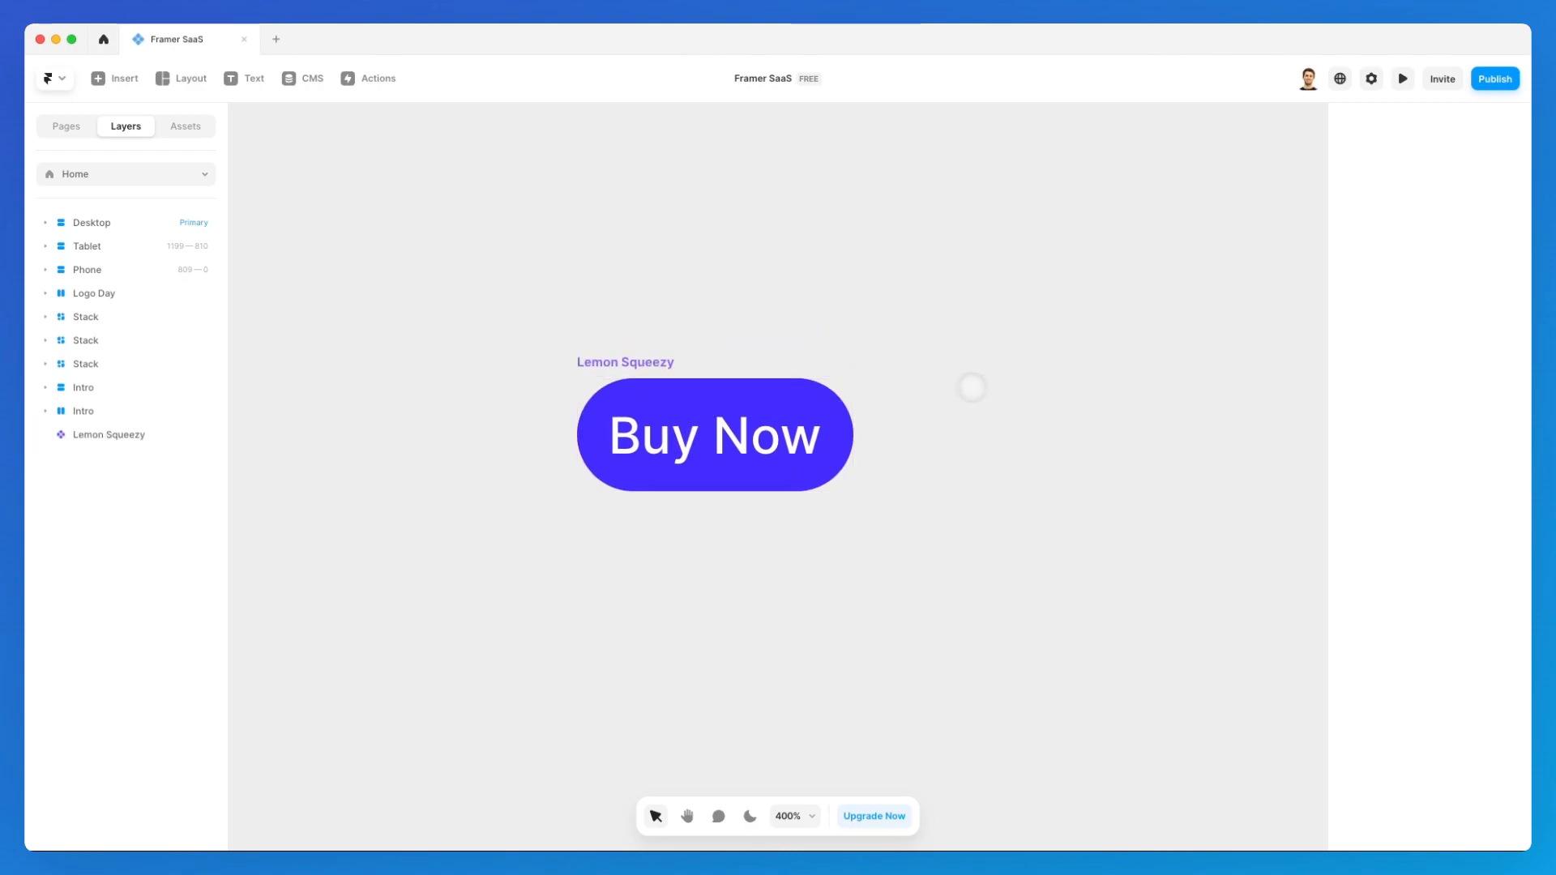
click(115, 78)
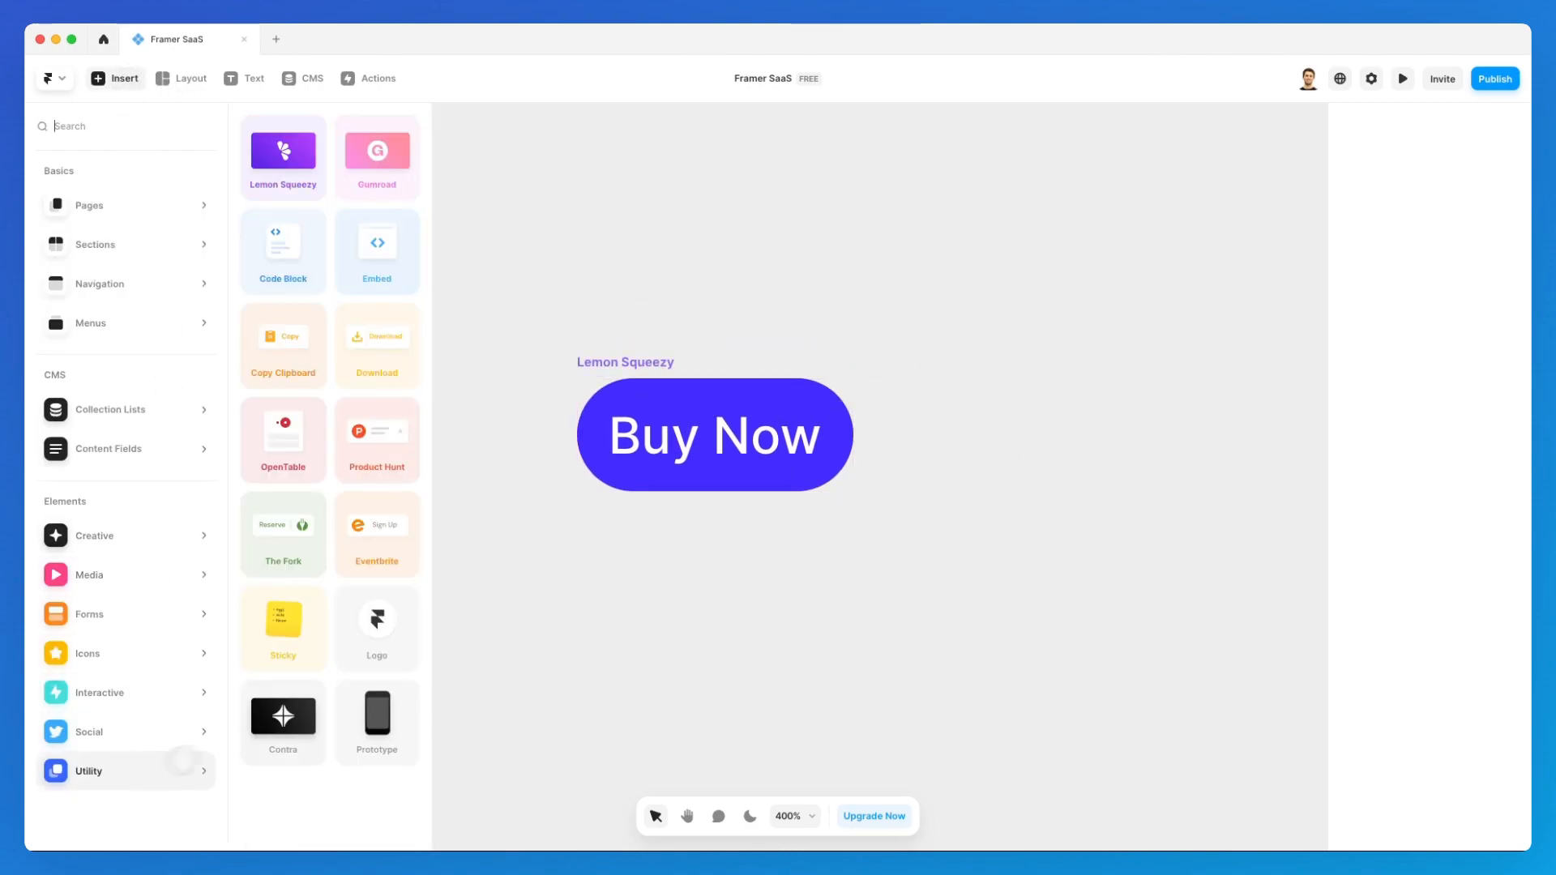
drag(385, 168, 660, 608)
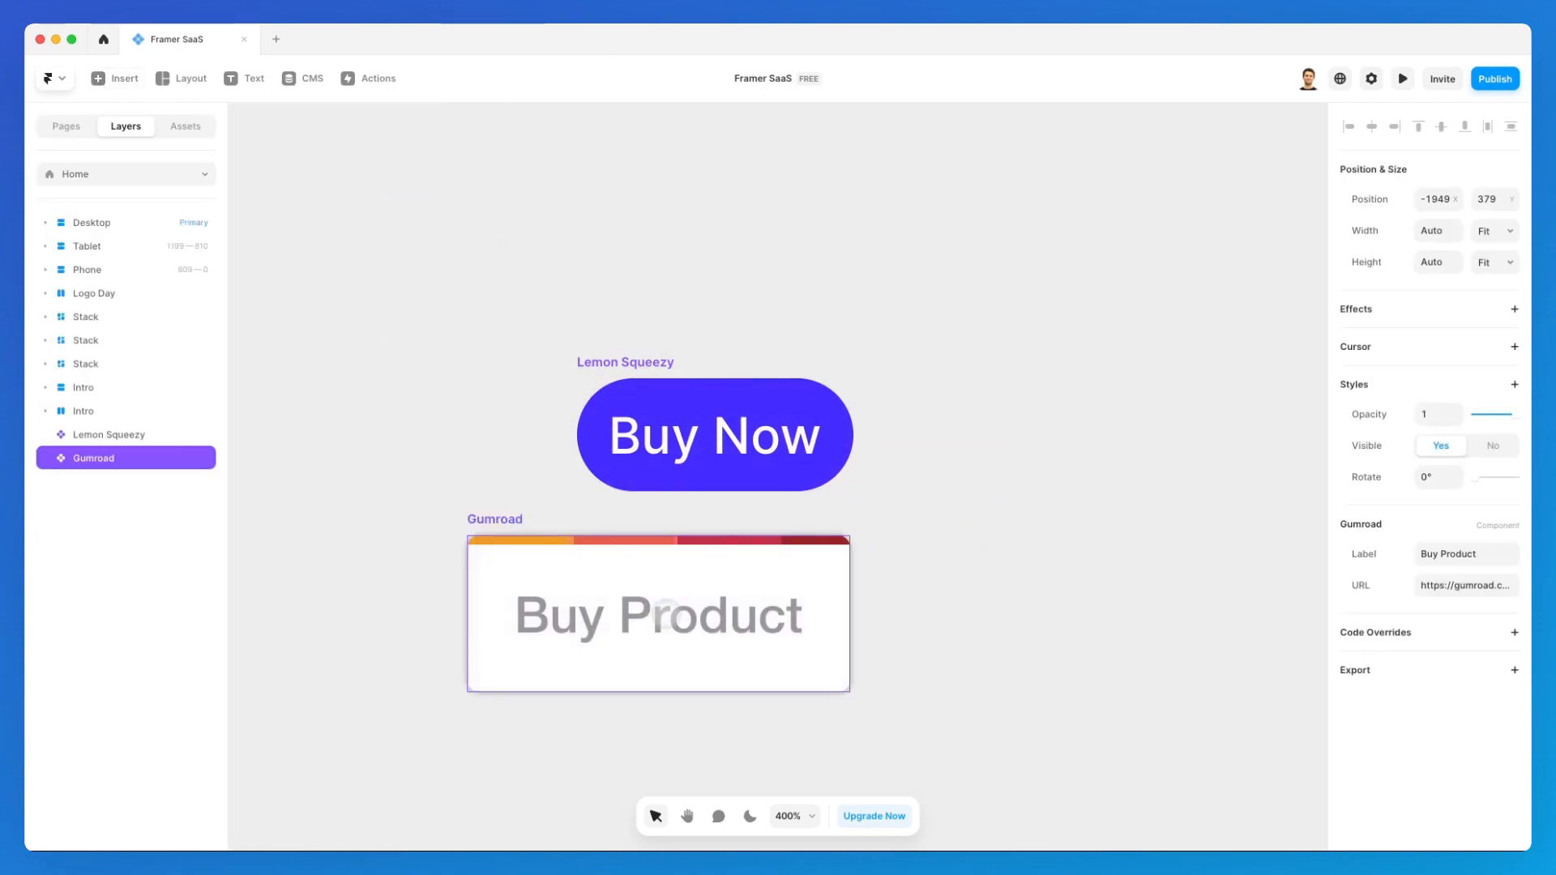
scroll(680, 586, down, 3)
drag(668, 431, 708, 461)
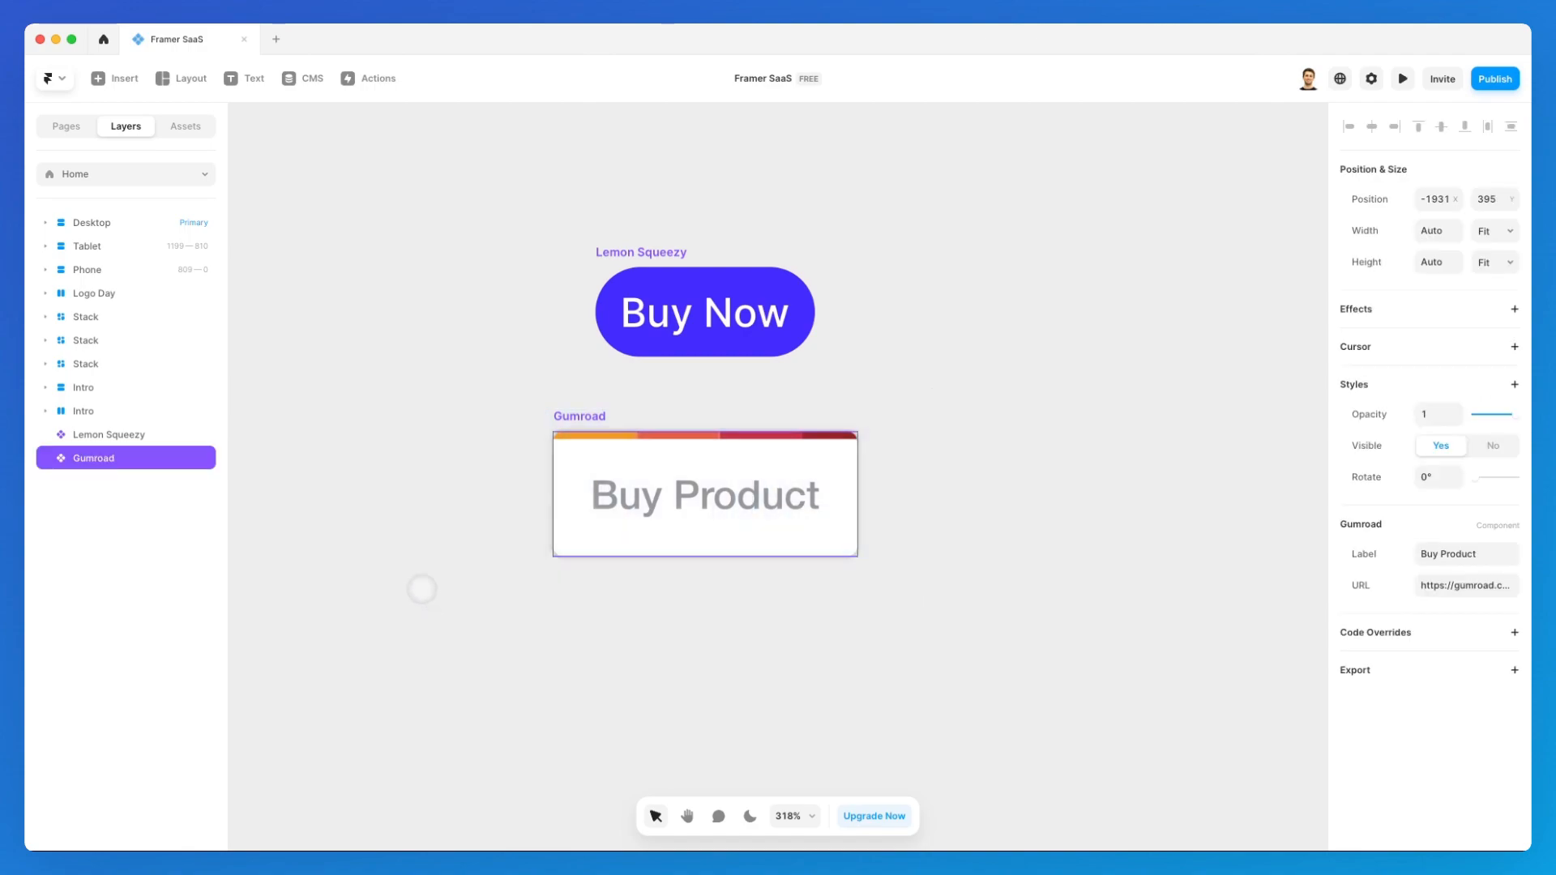
Step: Replace the Gumroad and Lemon Squeezy buttons with a Code Block from the Utility elements
key(BackSpace)
drag(448, 175, 835, 437)
key(BackSpace)
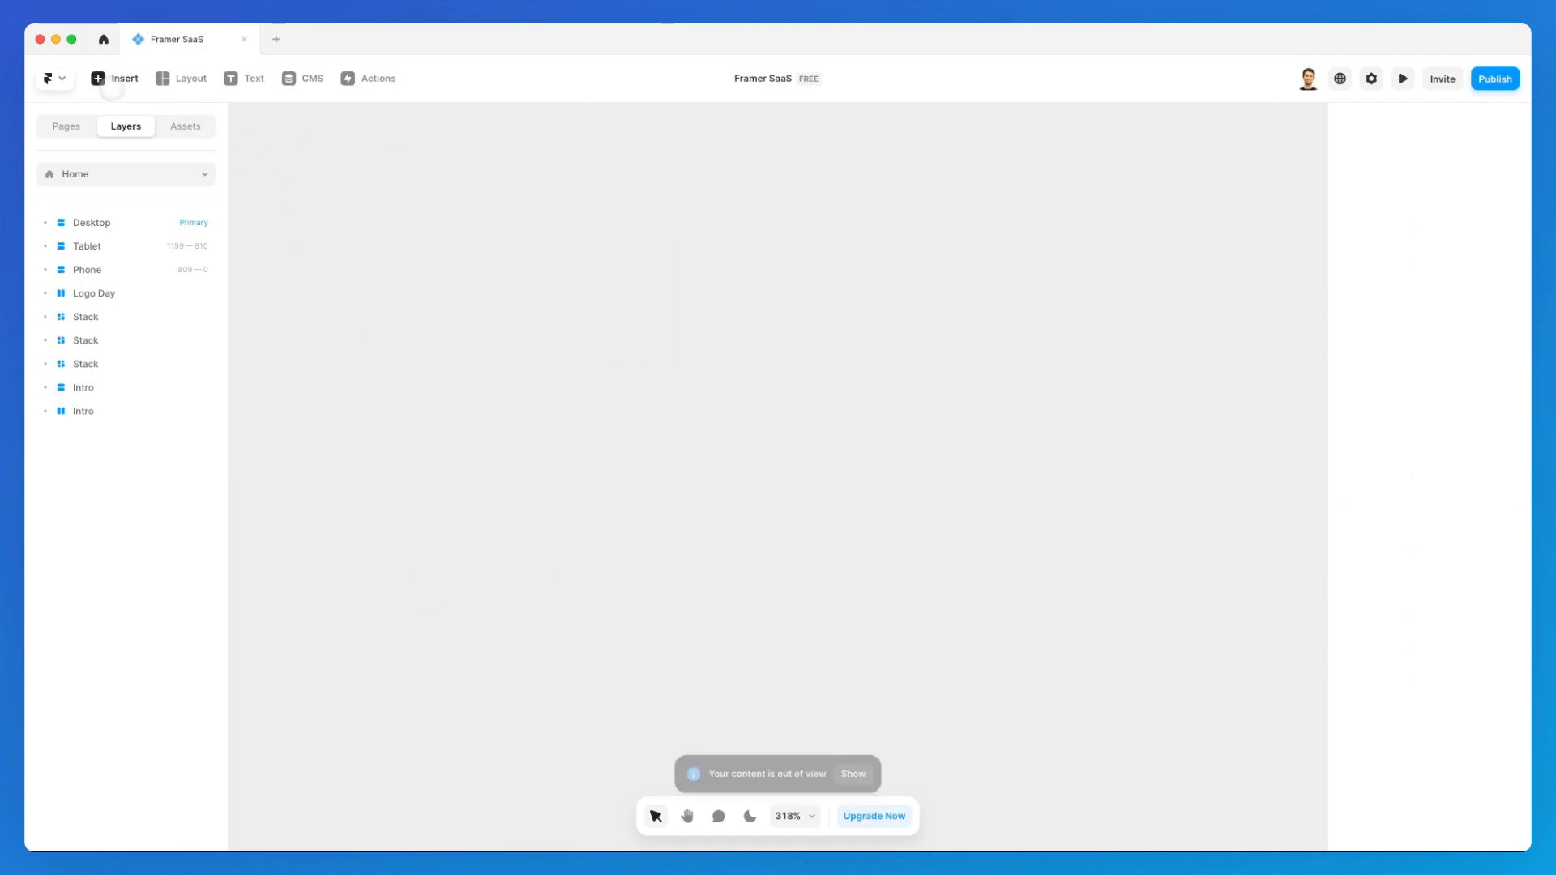
click(114, 79)
click(129, 768)
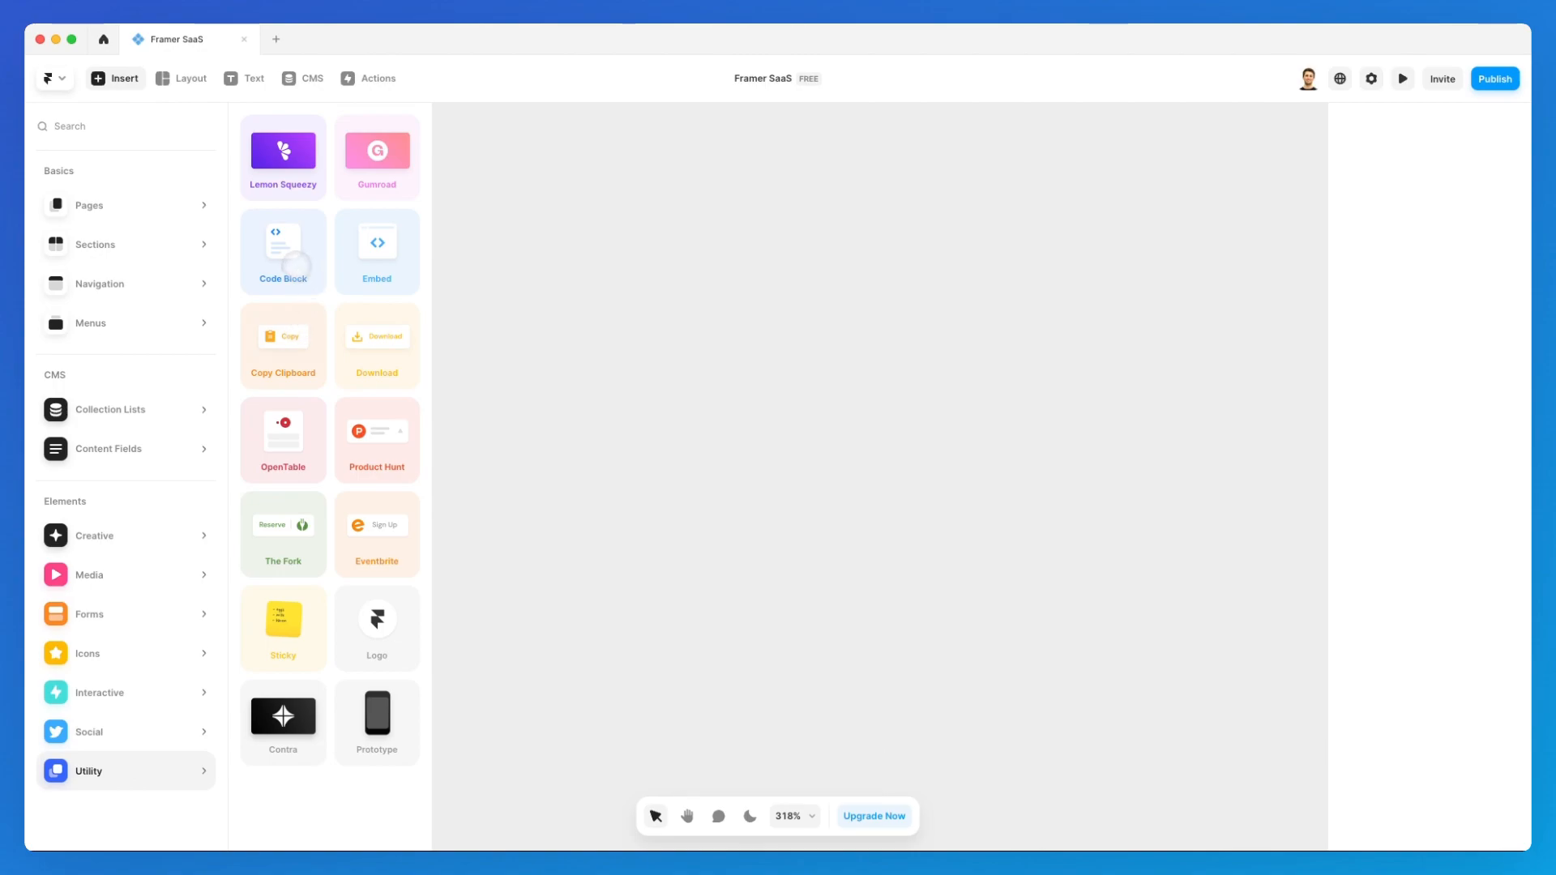
click(297, 264)
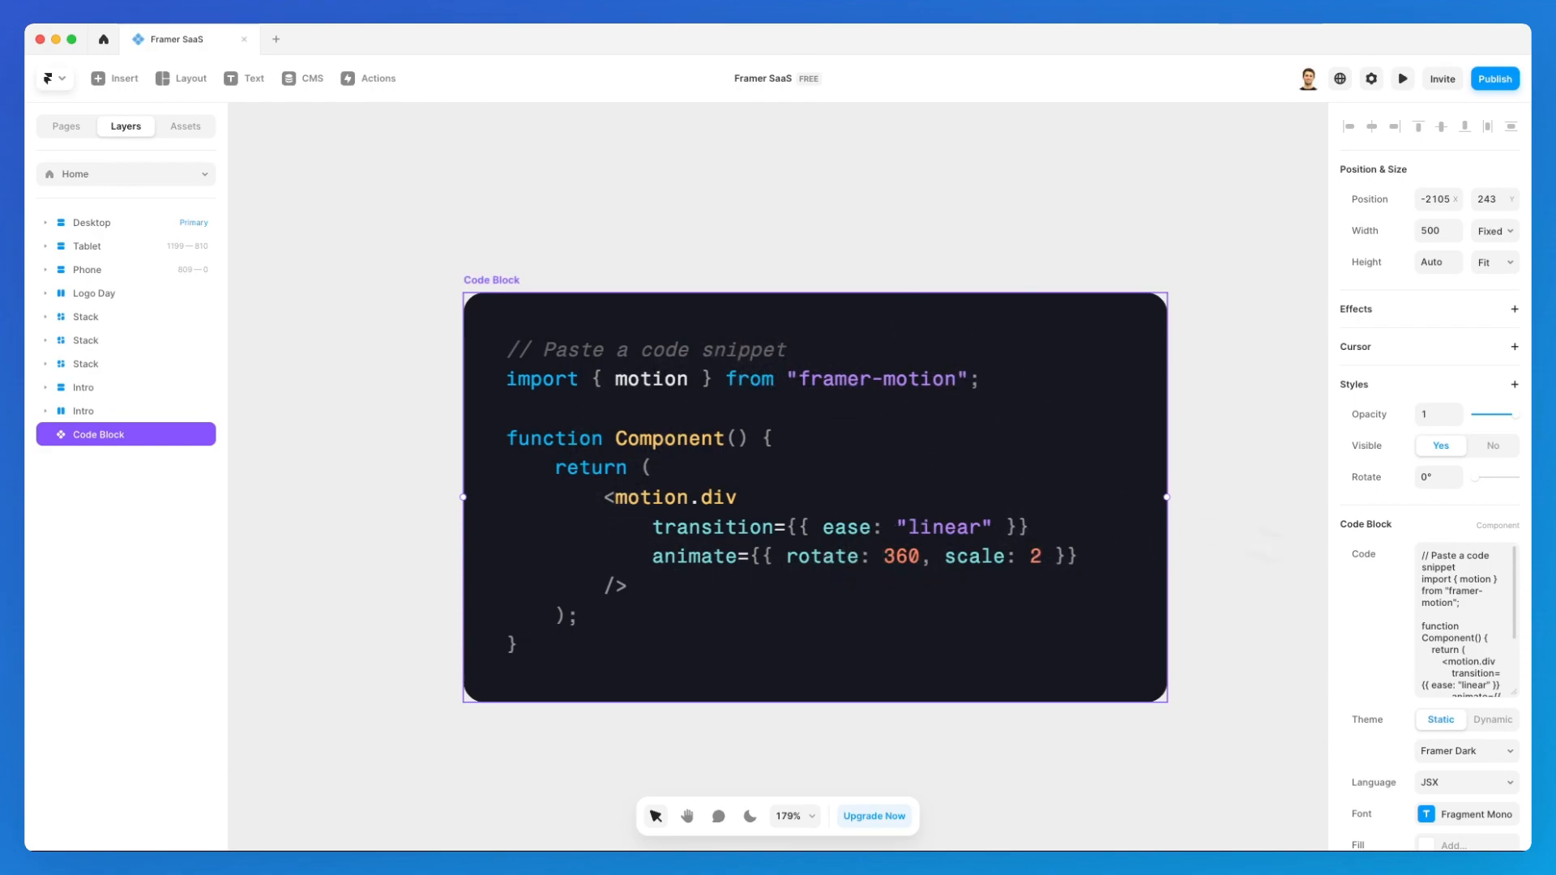
Step: Look through the Code Block's snippet, then try the Dynamic theme mode and return to Static
scroll(1505, 644, down, 2)
scroll(955, 489, right, 1)
scroll(956, 489, down, 1)
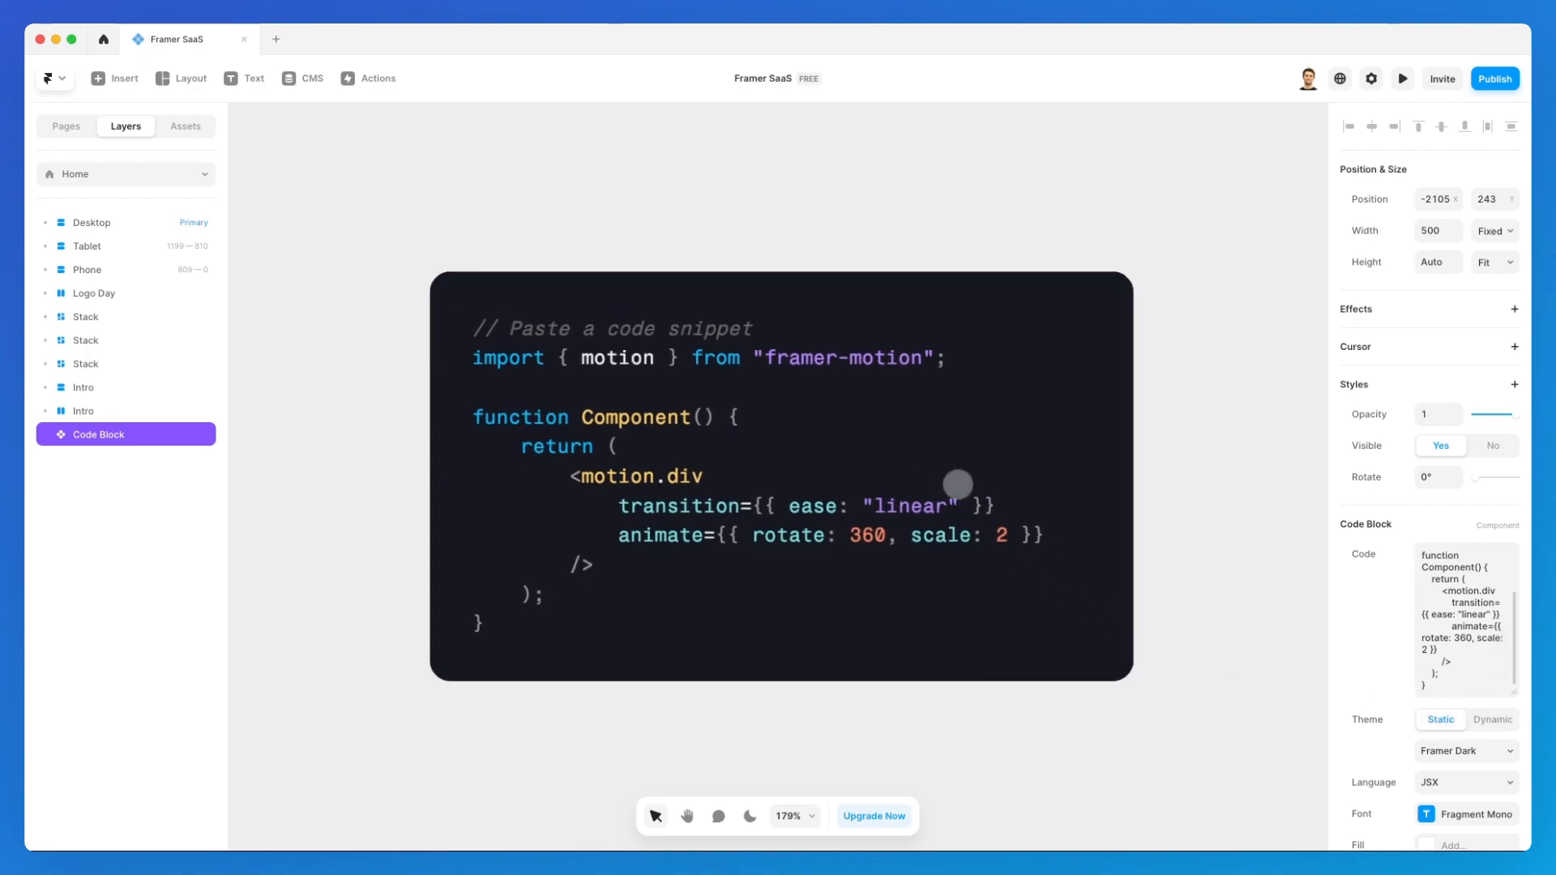
click(1491, 720)
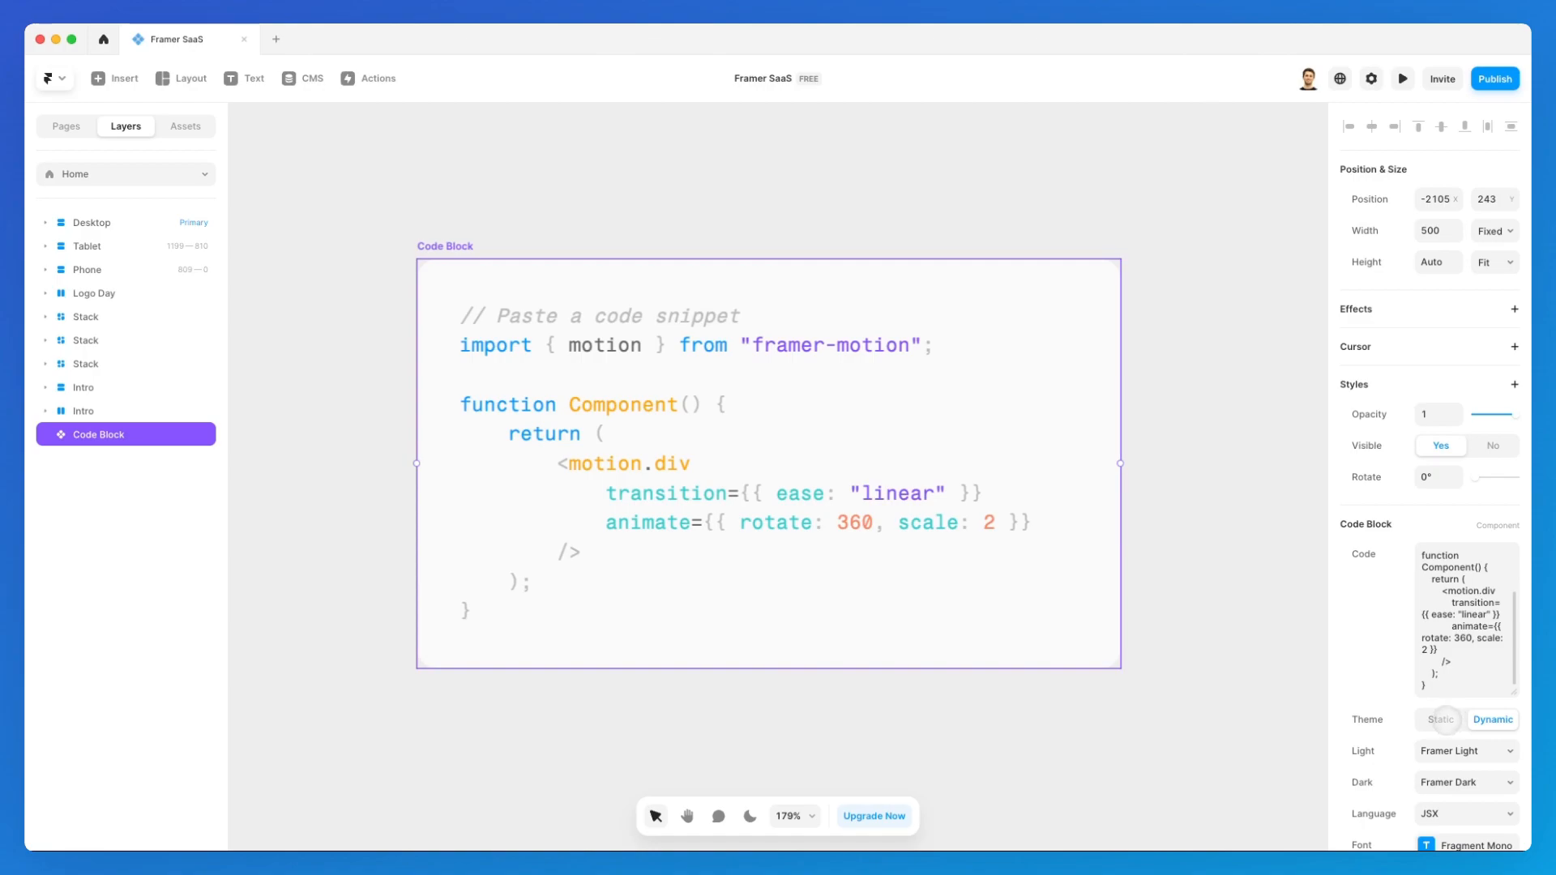
click(1440, 720)
Step: Try the Cobalt 2, Atom Dark and Level Up themes on the Code Block
scroll(1458, 689, down, 3)
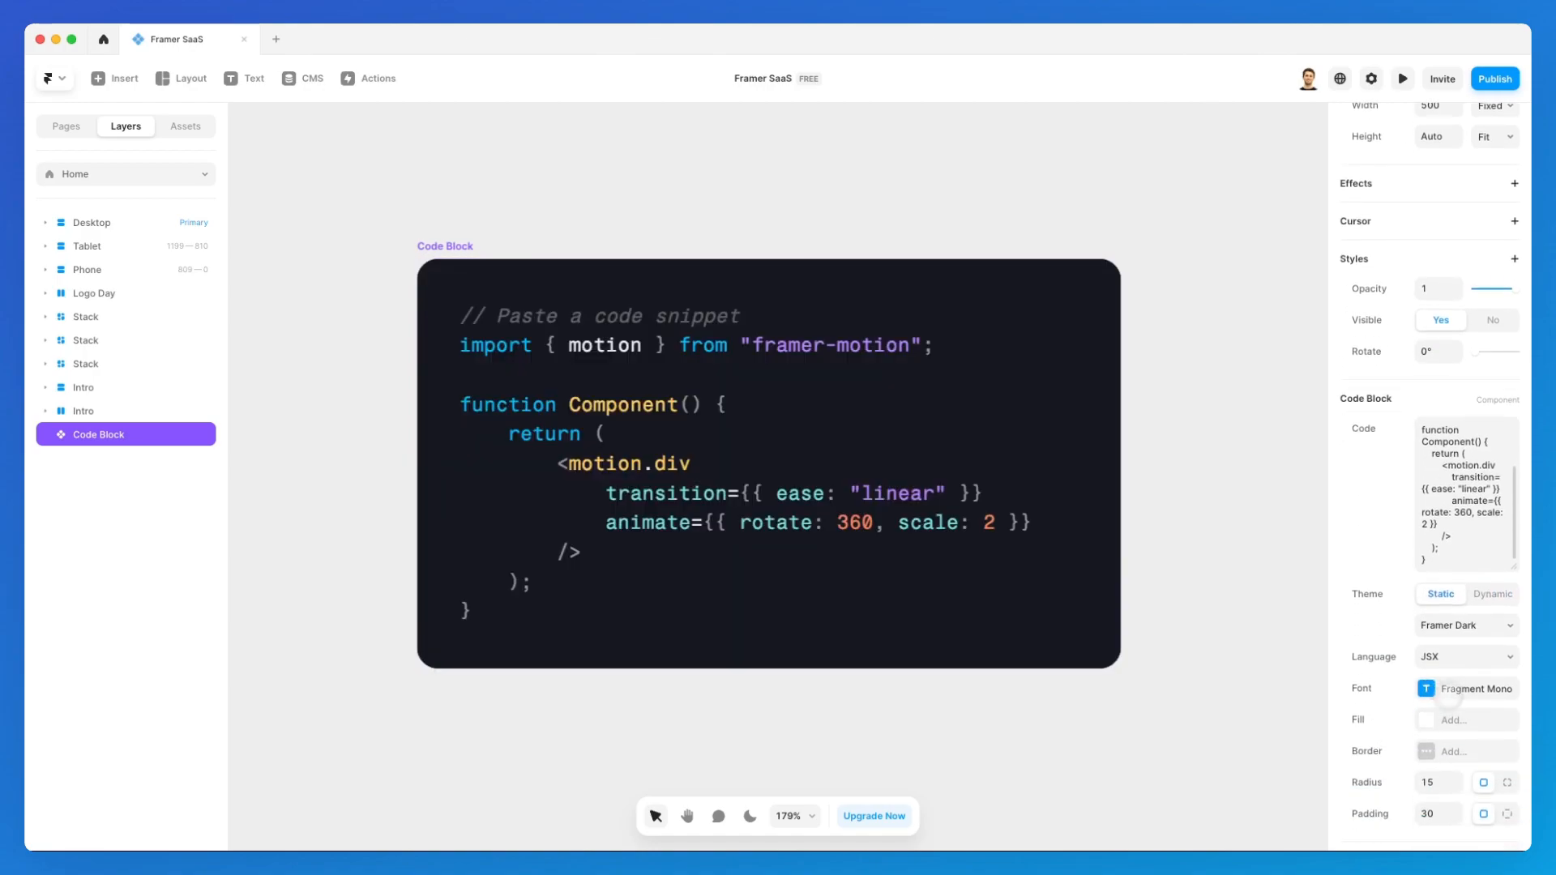
click(1462, 626)
click(1446, 574)
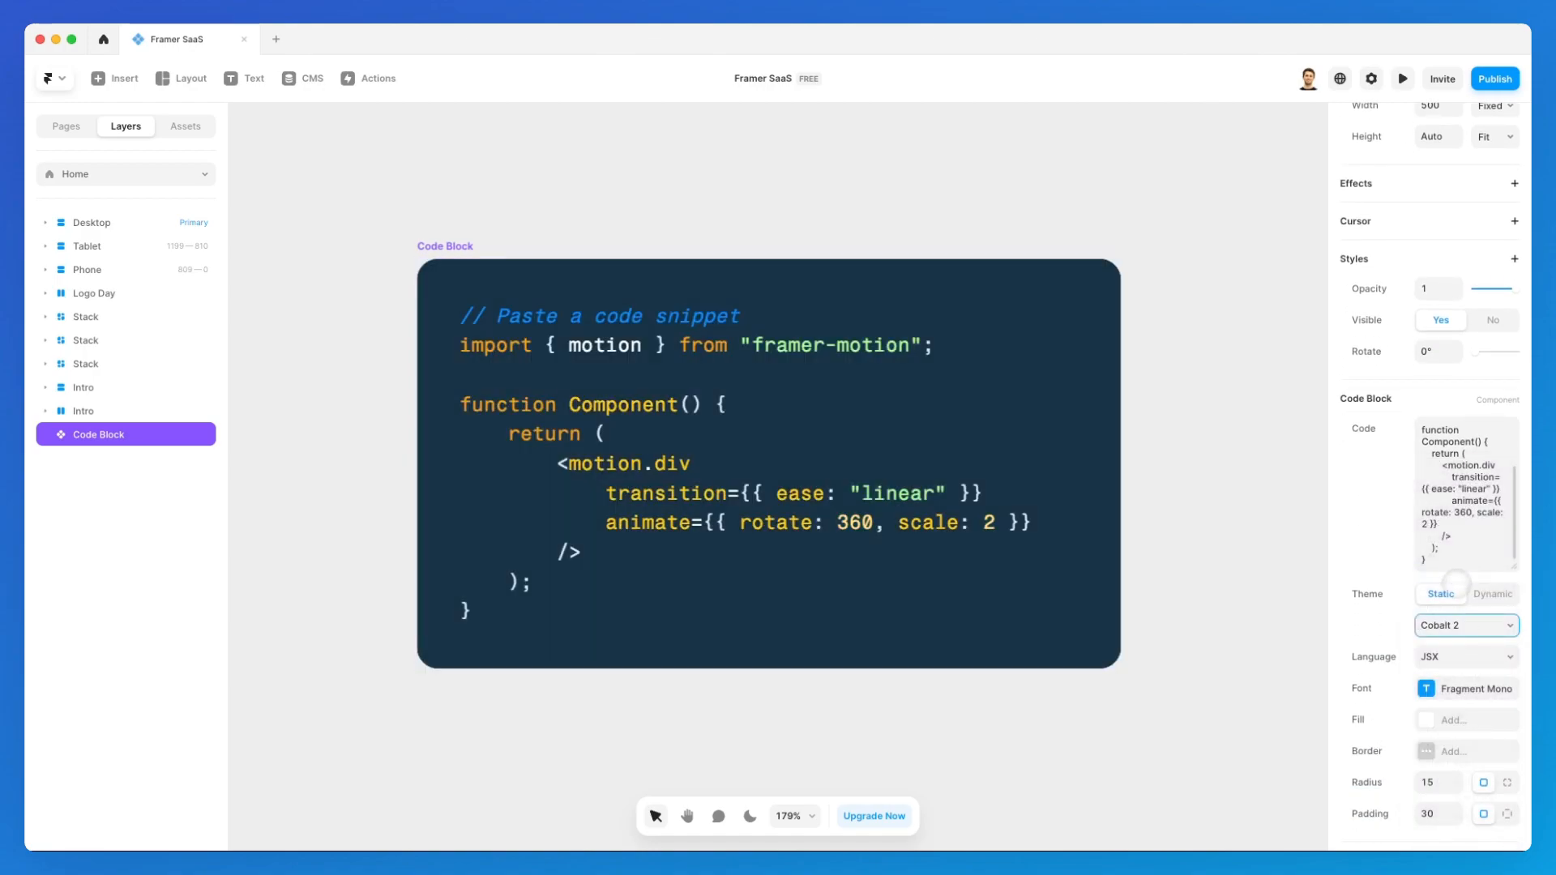
click(1458, 624)
click(1451, 557)
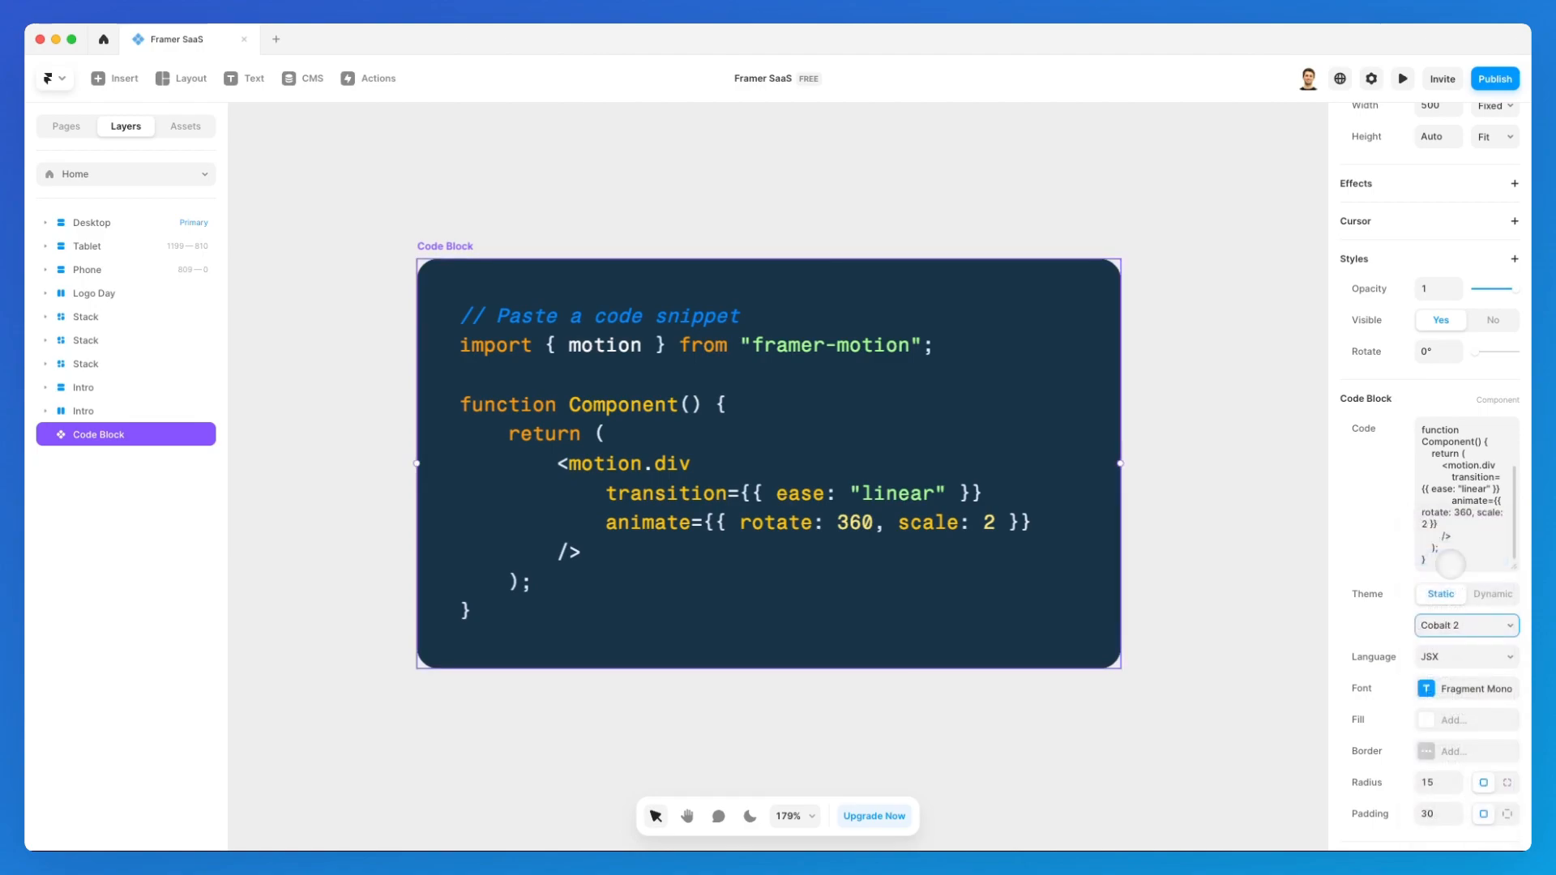
click(1458, 625)
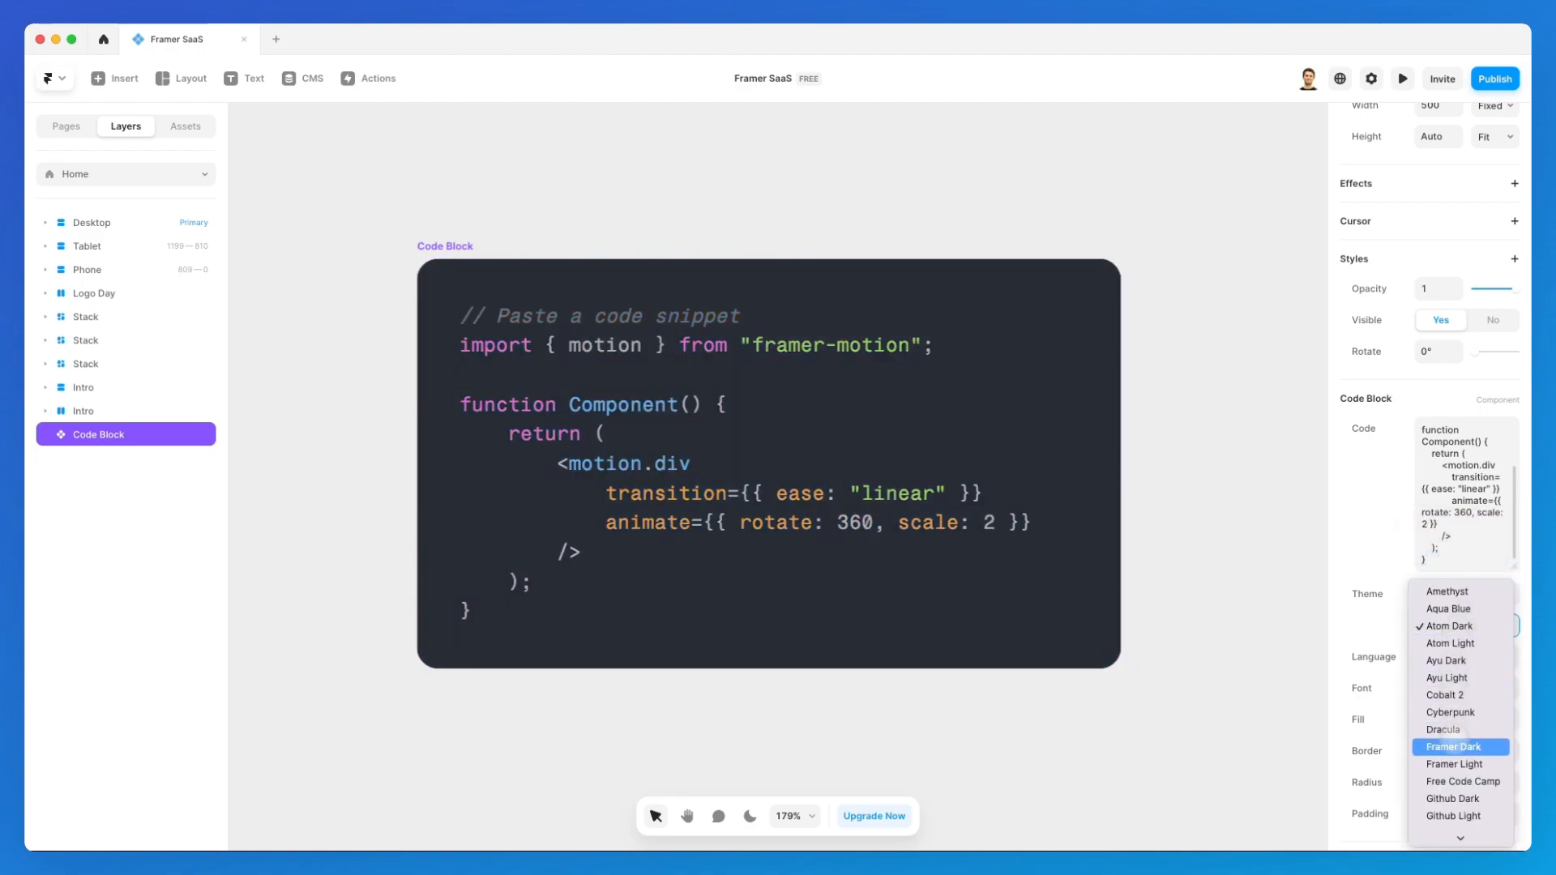
click(1444, 730)
Step: Try the Github Light theme on the Code Block and settle on Github Dark
click(1455, 625)
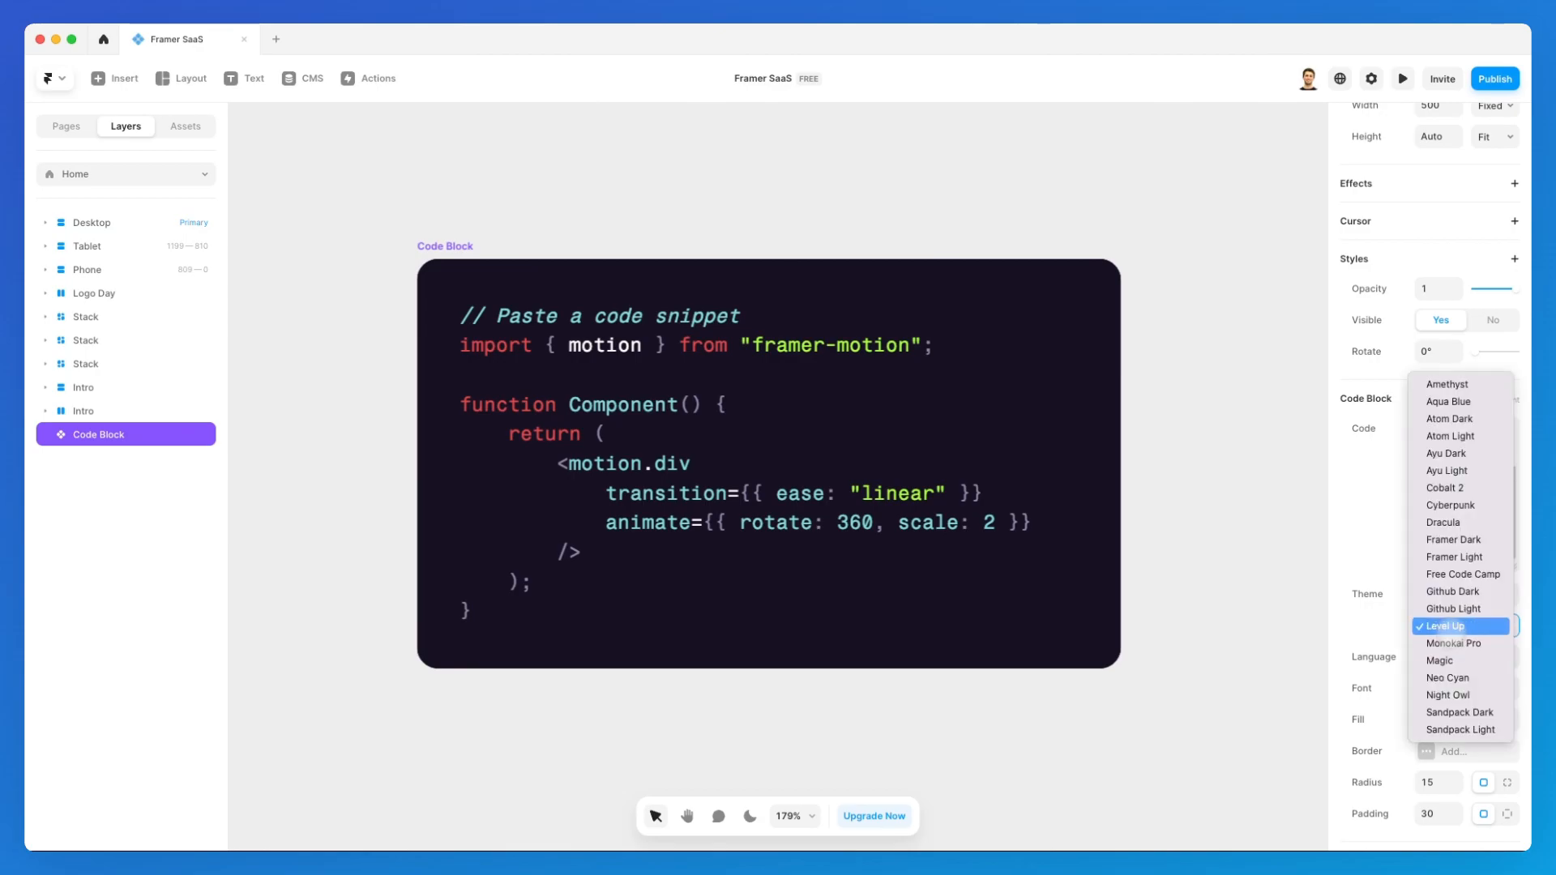
click(1453, 608)
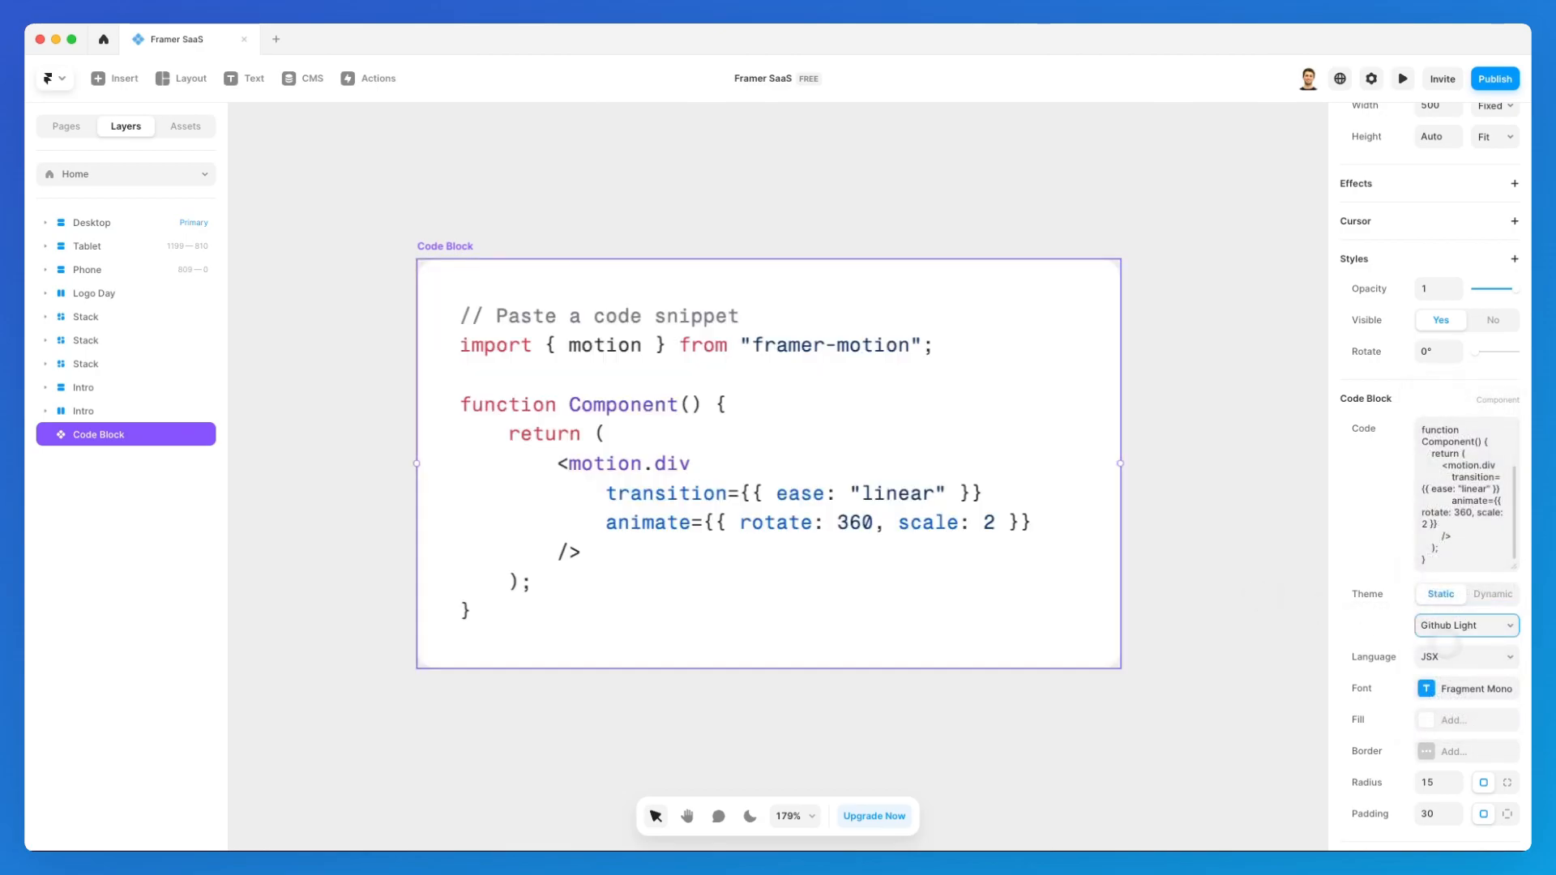
click(1458, 624)
click(1470, 608)
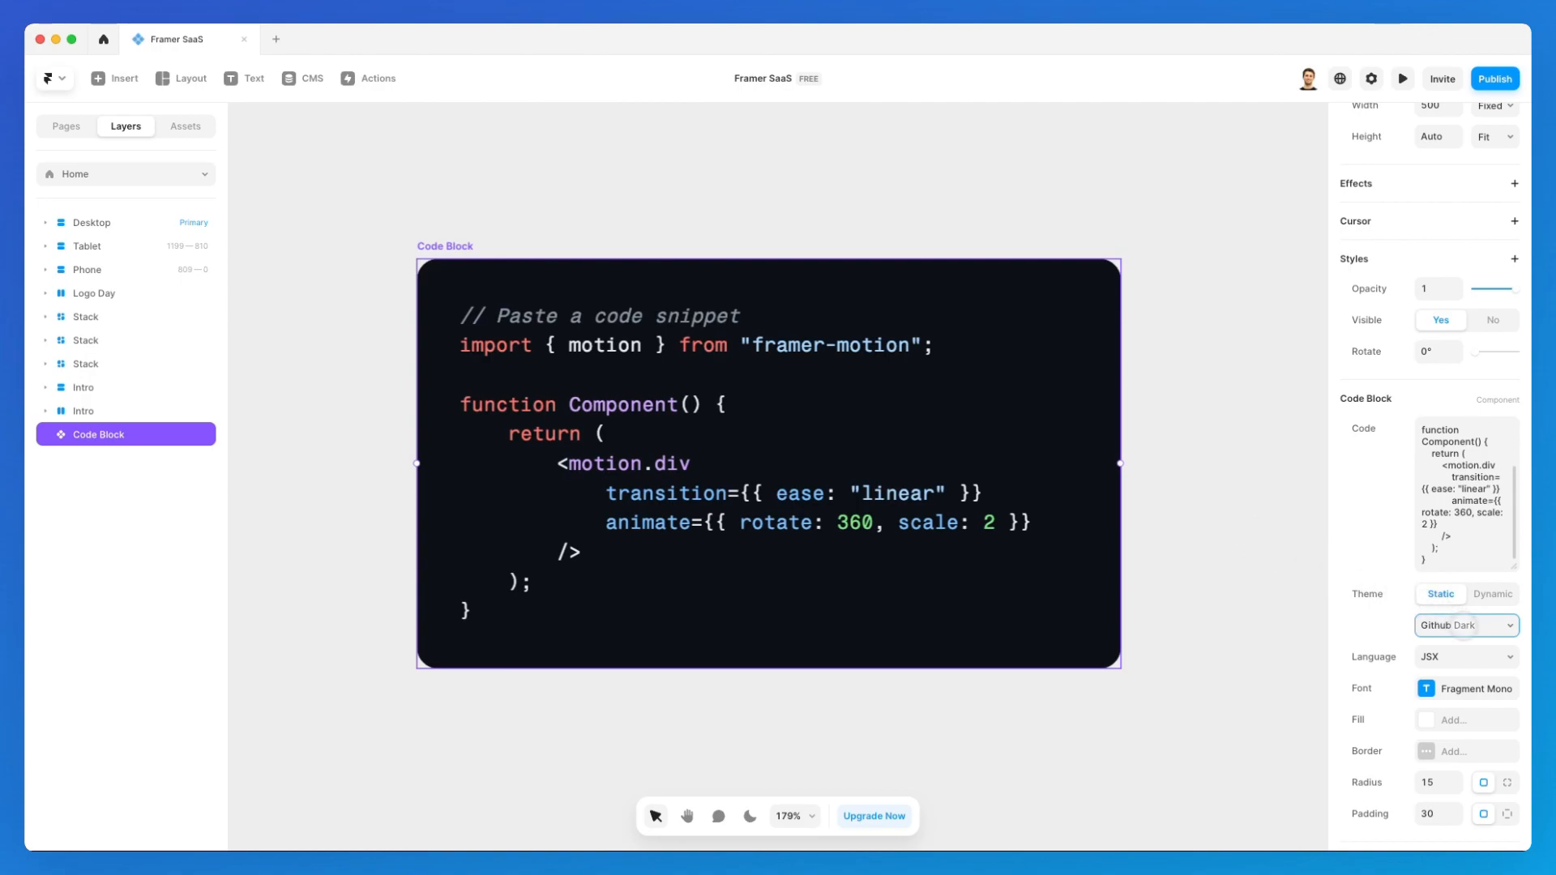
click(1465, 625)
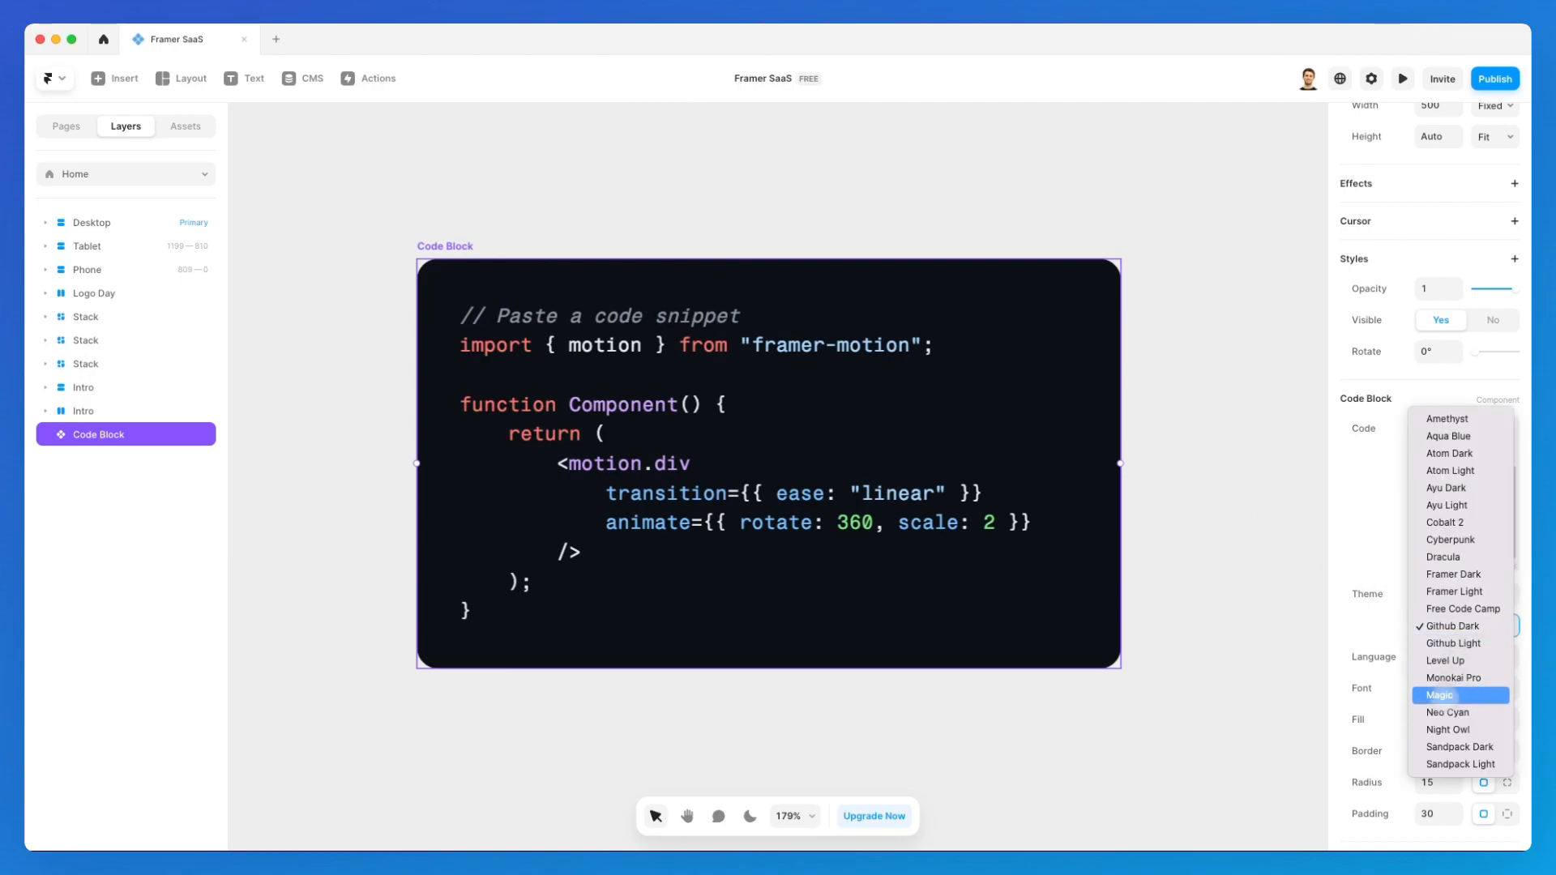
click(1382, 636)
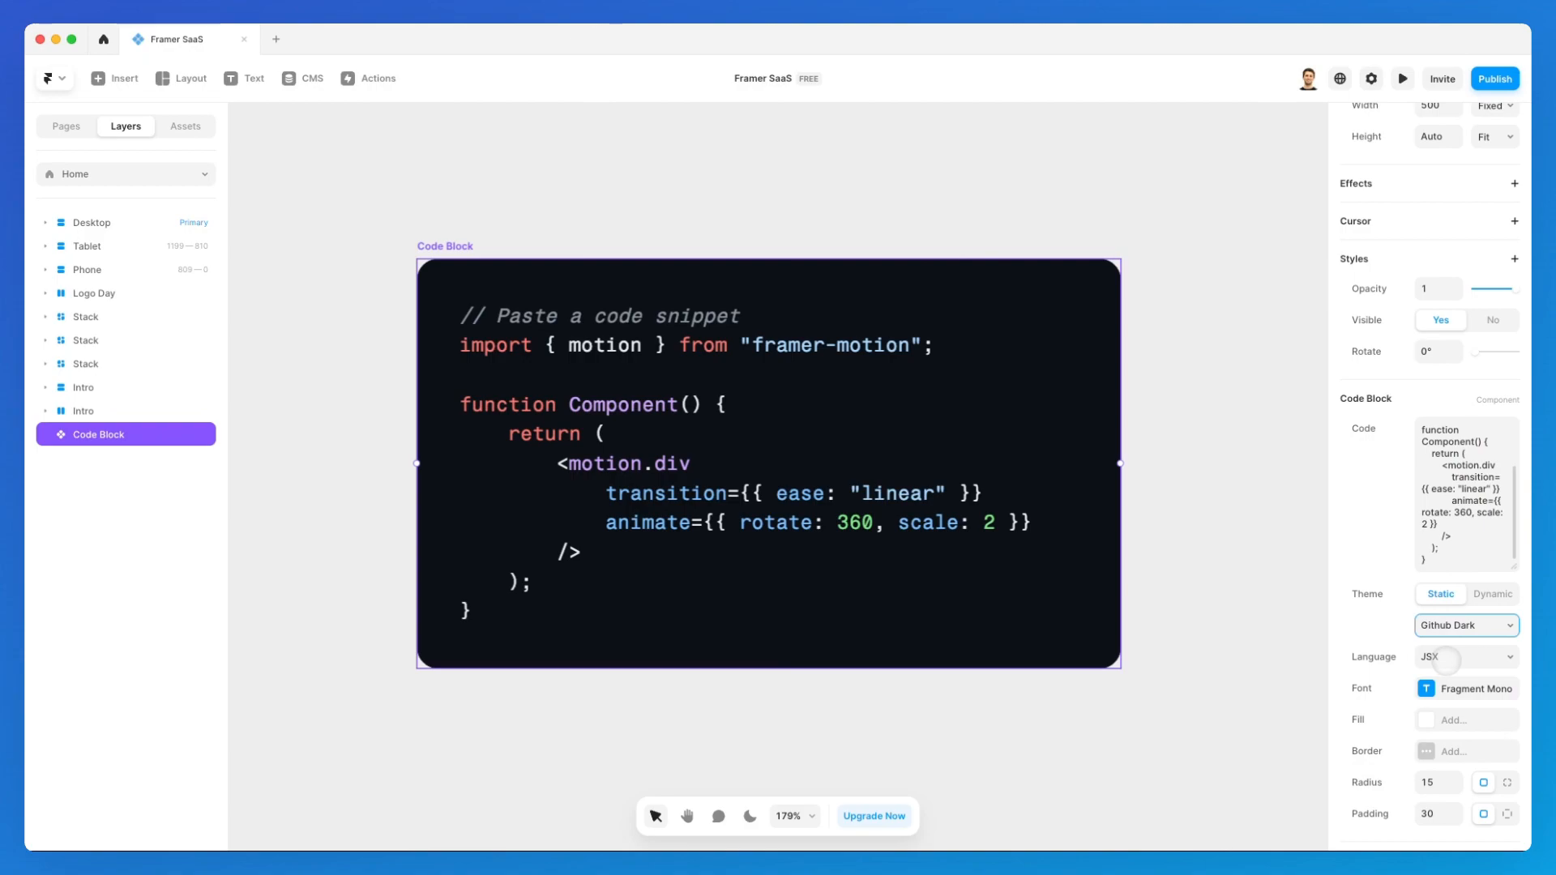
Step: Set the Code Block's language to Less and view its font settings
click(1441, 658)
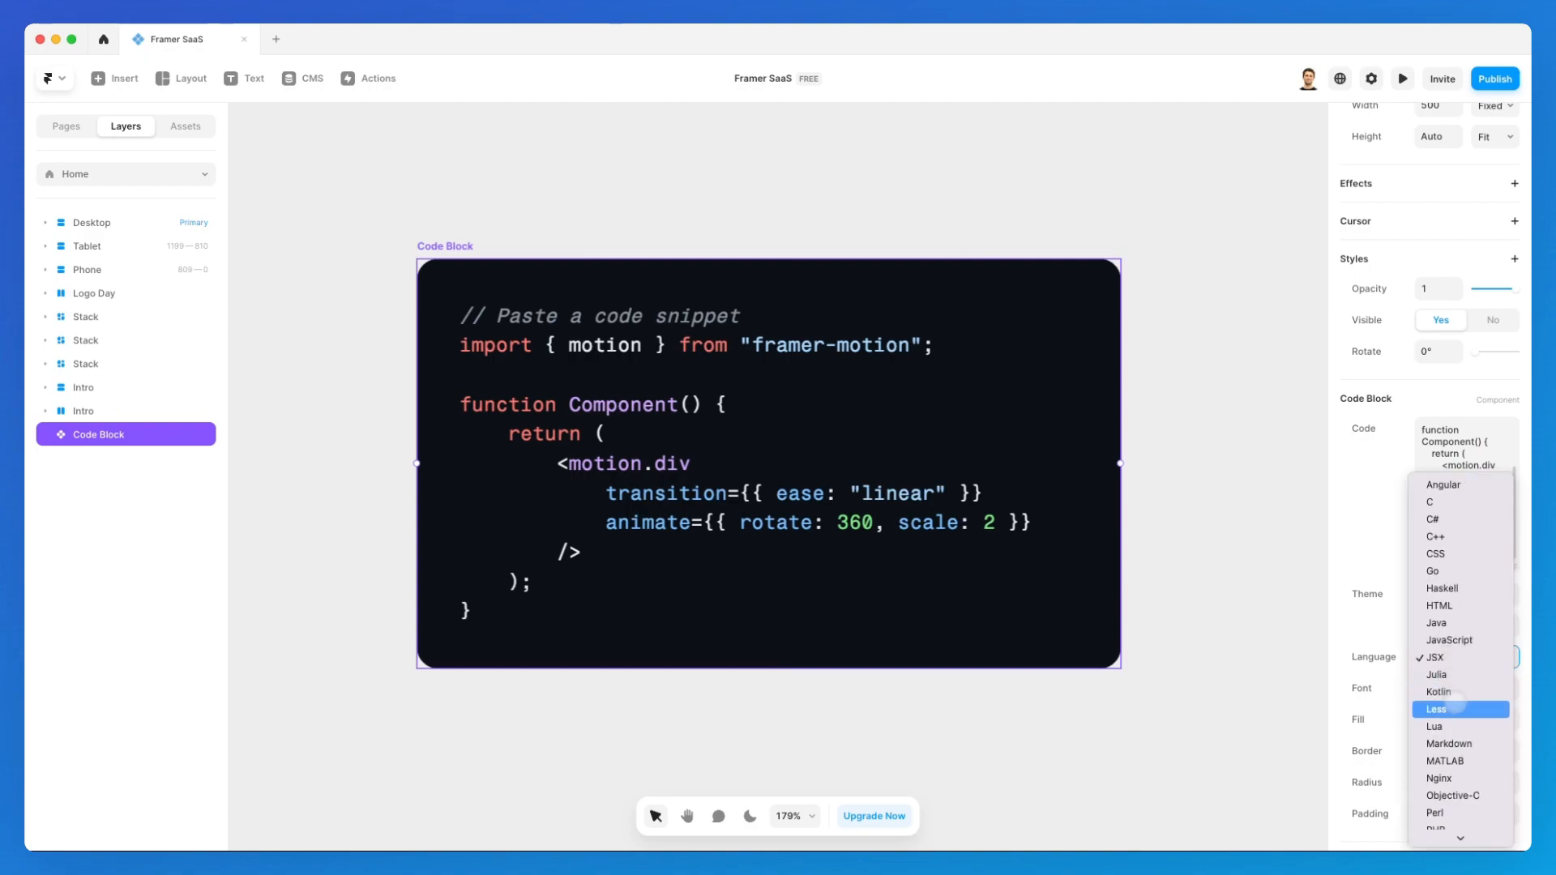
click(1454, 704)
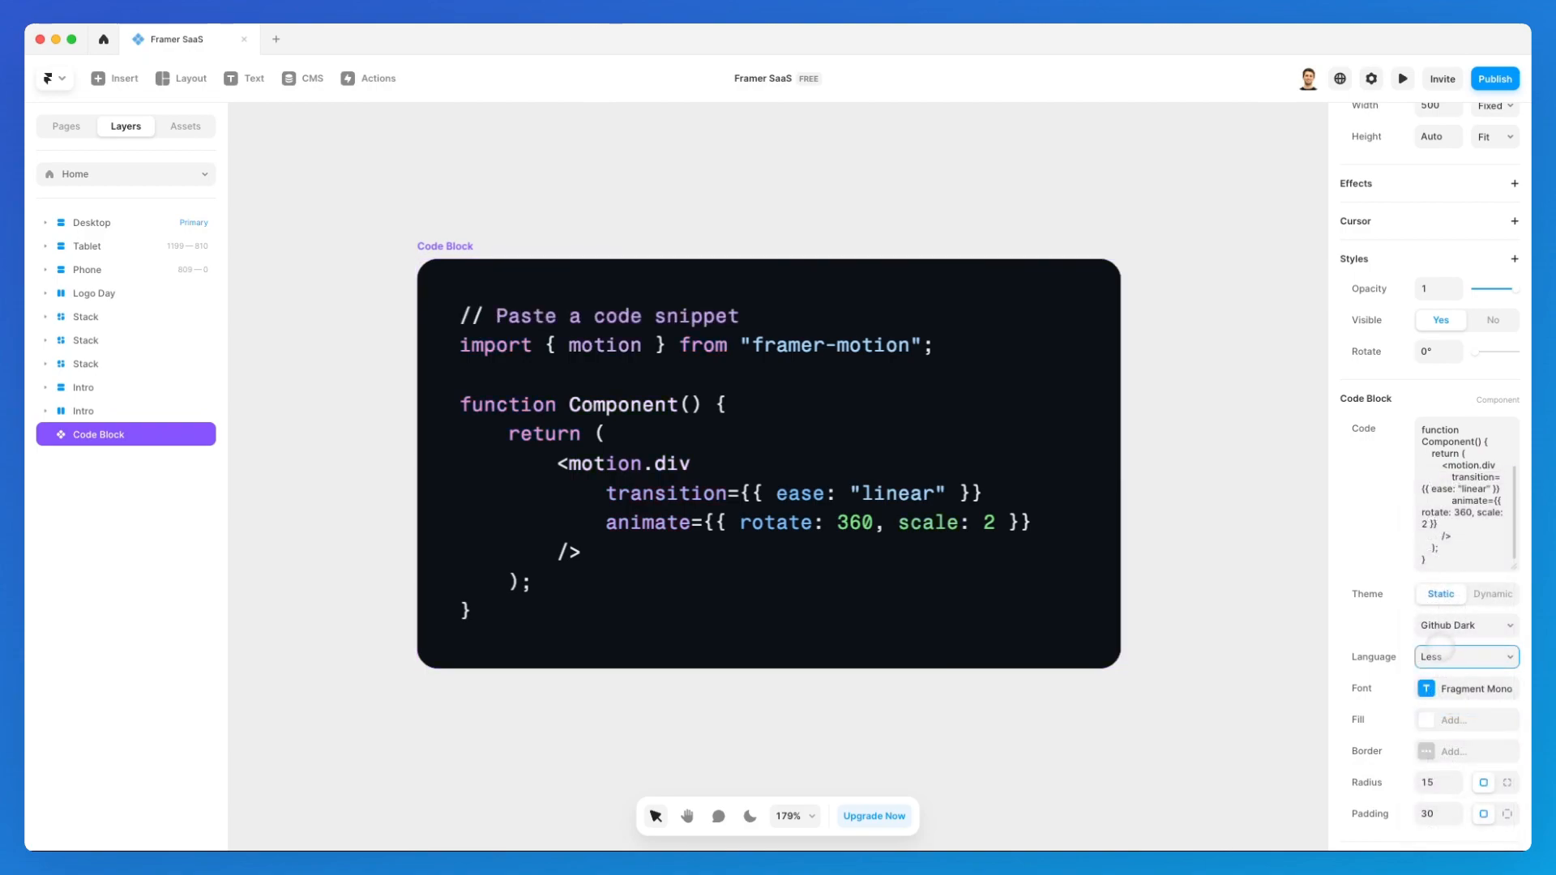
scroll(1441, 644, down, 2)
click(1442, 610)
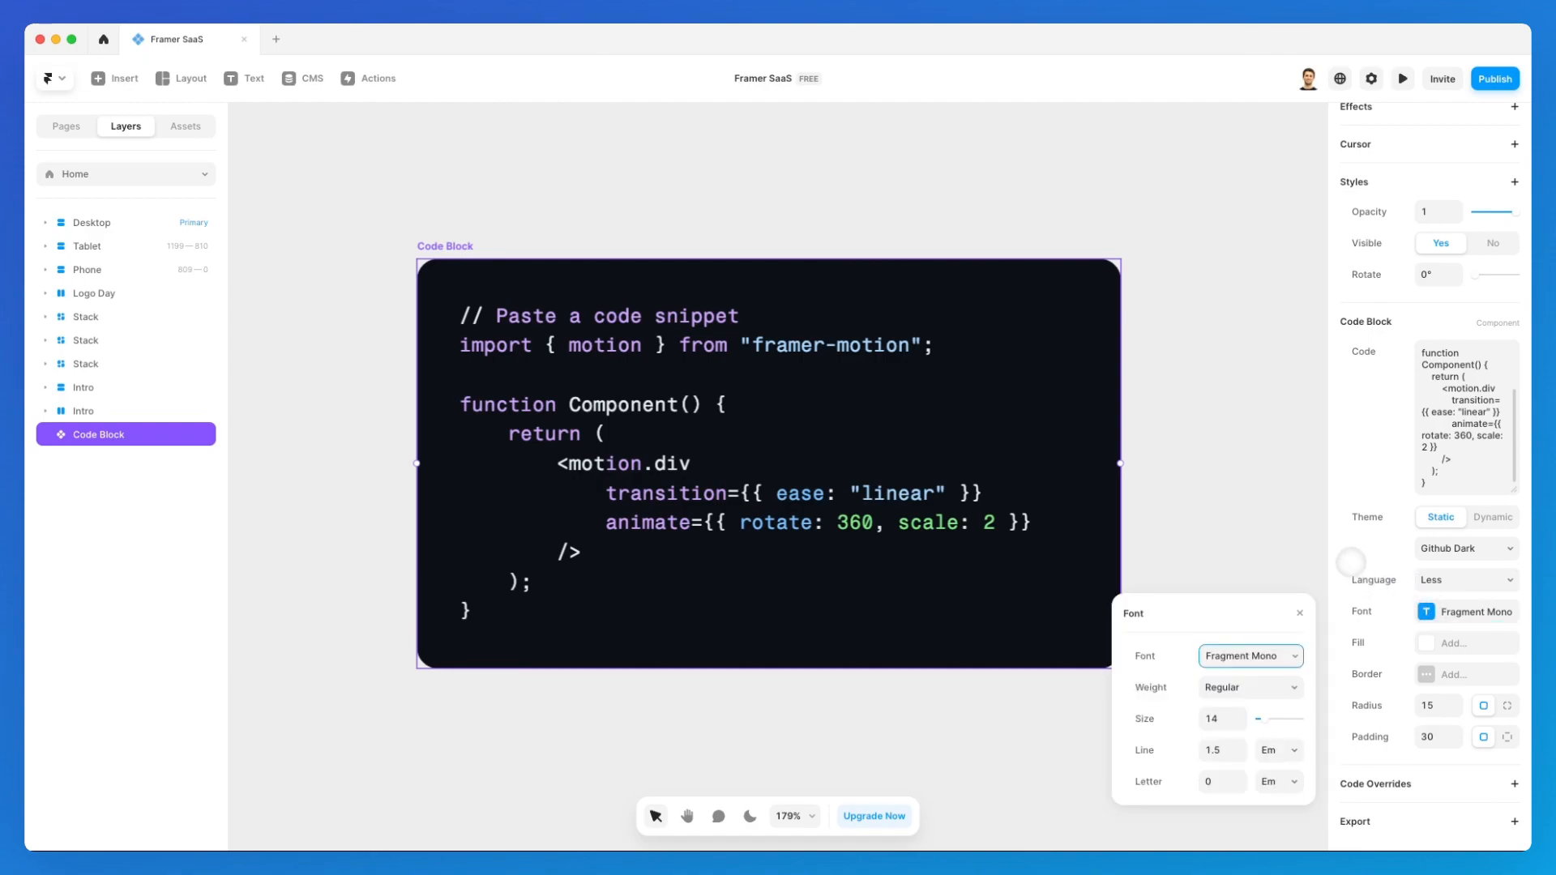
click(1369, 559)
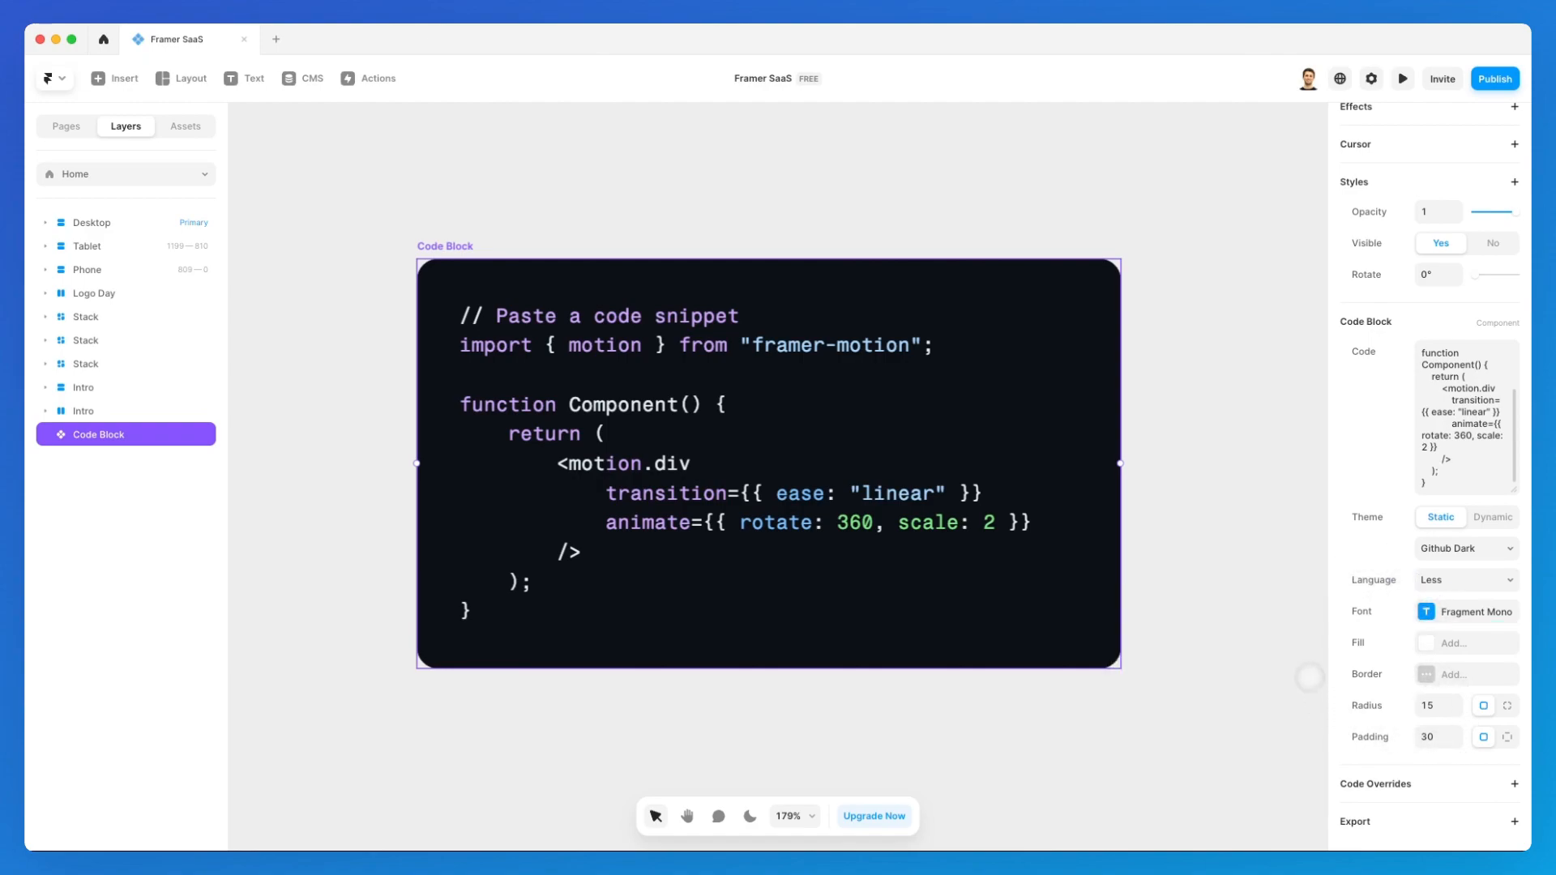
click(1309, 683)
Step: Delete the Code Block from the canvas
click(1007, 496)
scroll(797, 314, up, 1)
scroll(507, 149, left, 1)
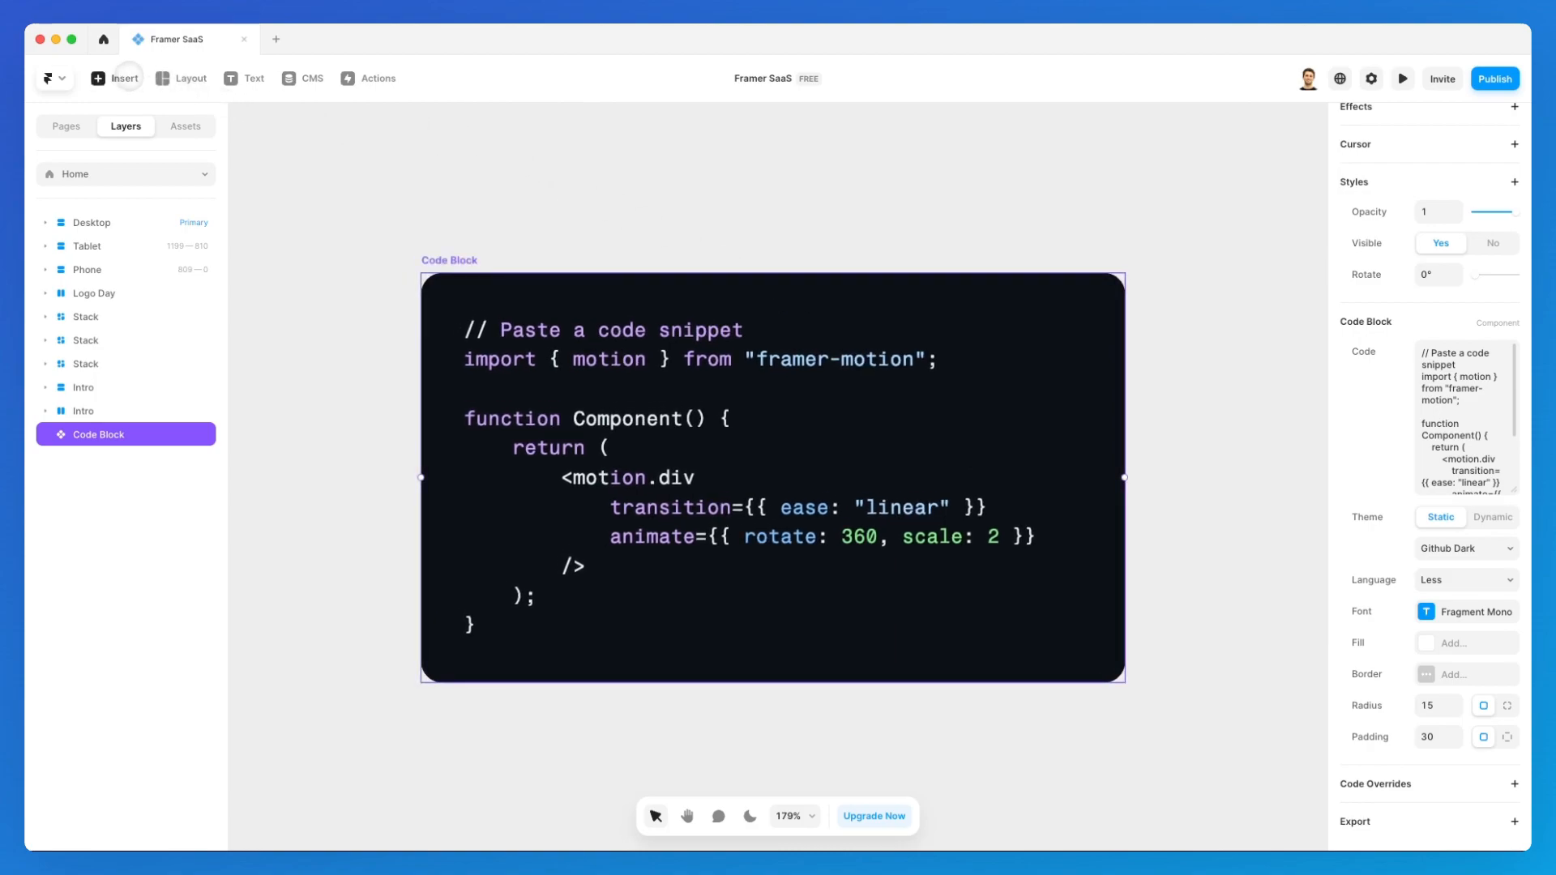
key(Delete)
Step: Place the Utility Embed element on the canvas with its type set to HTML, and delete it
click(125, 78)
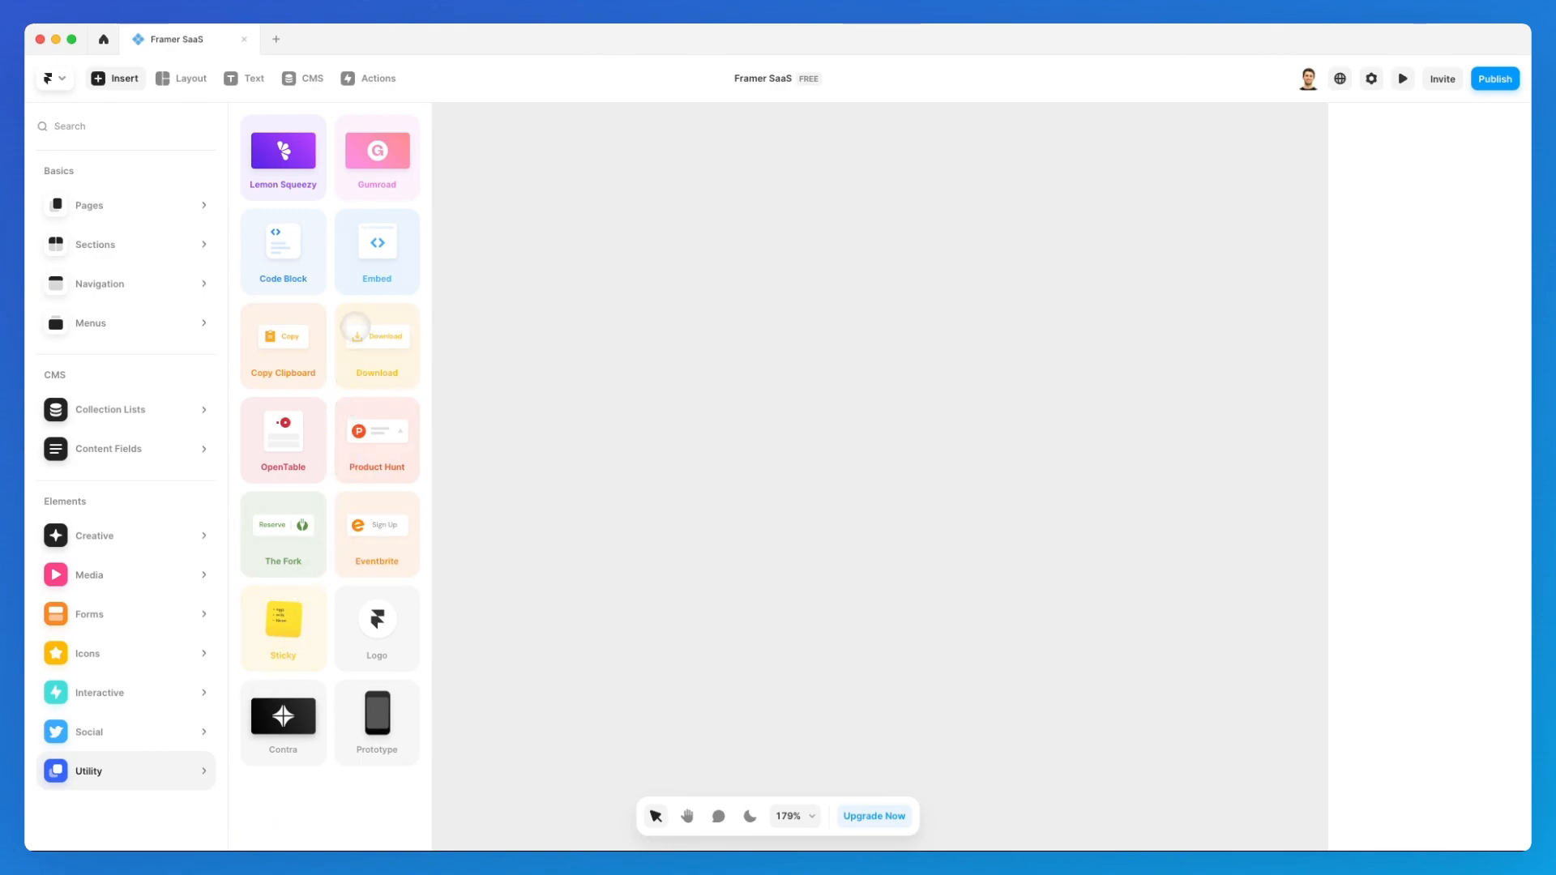
click(373, 259)
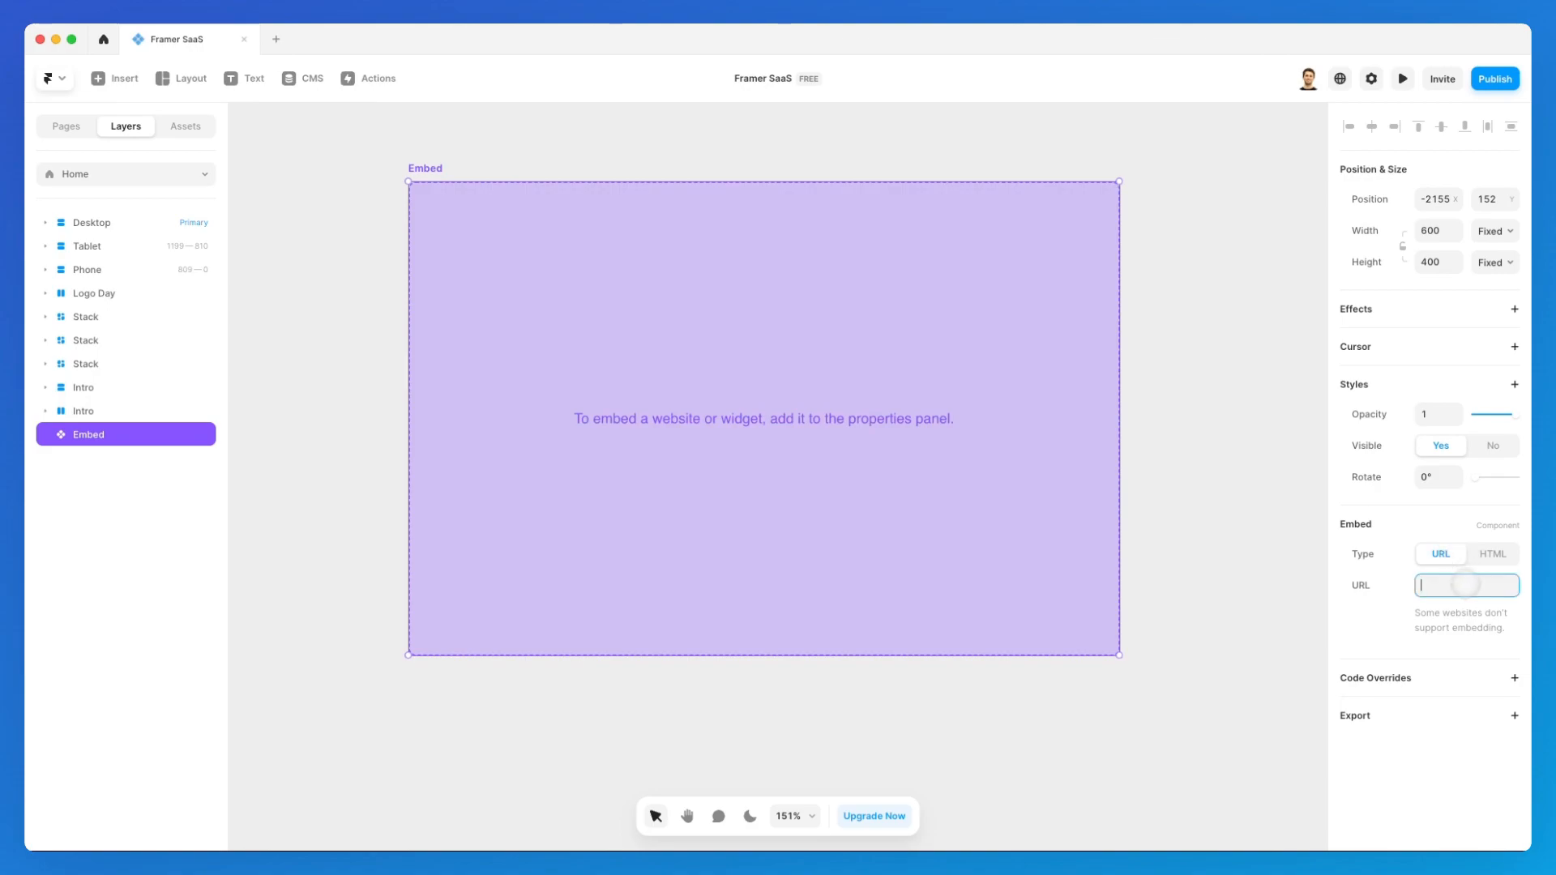
click(1490, 552)
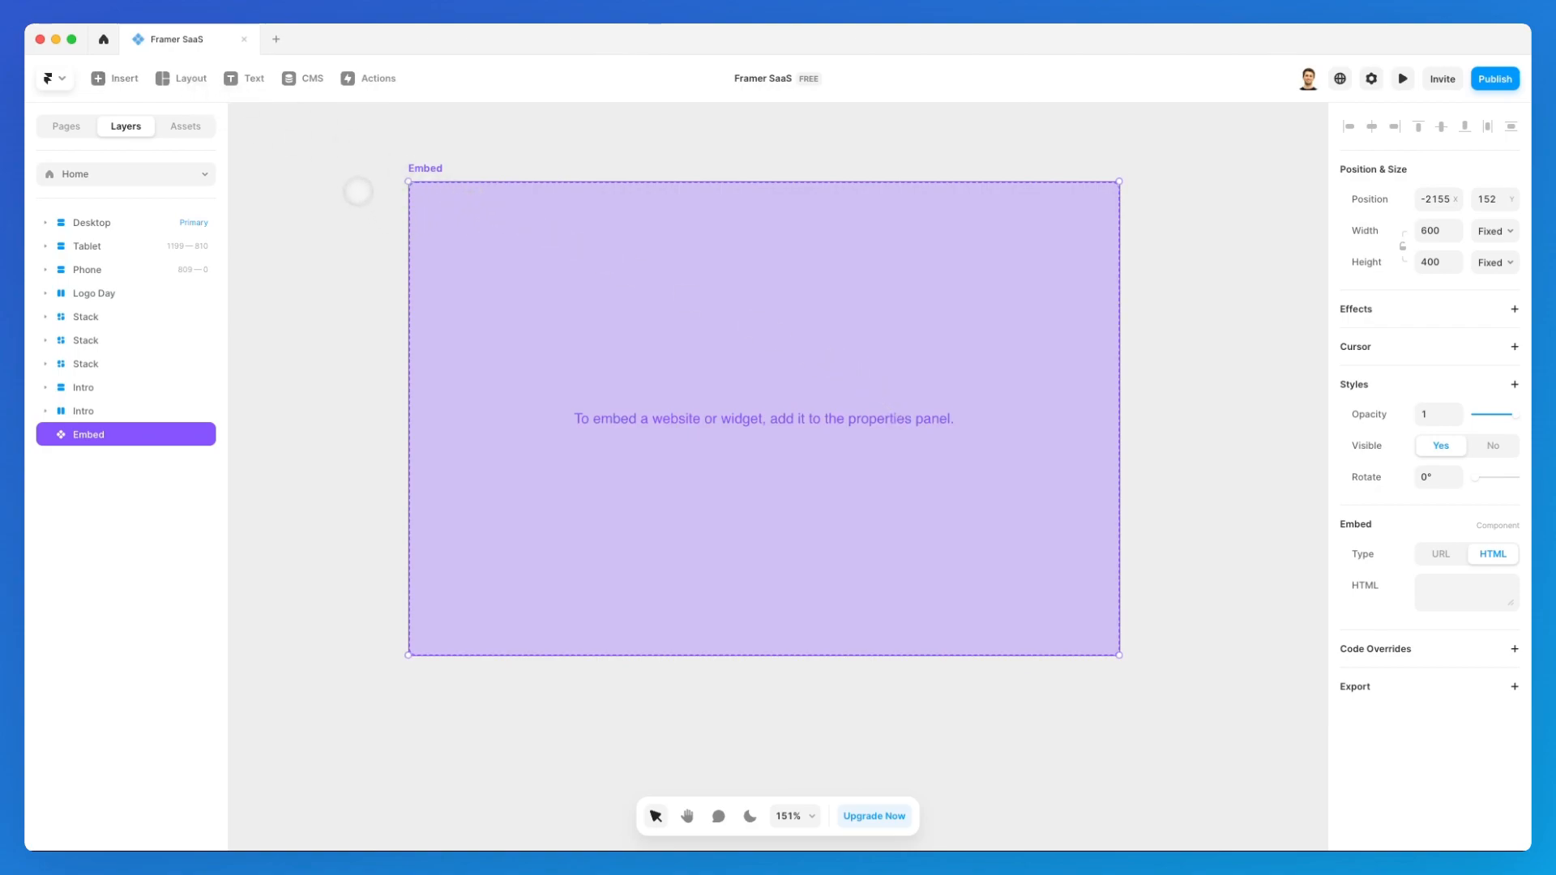
key(Delete)
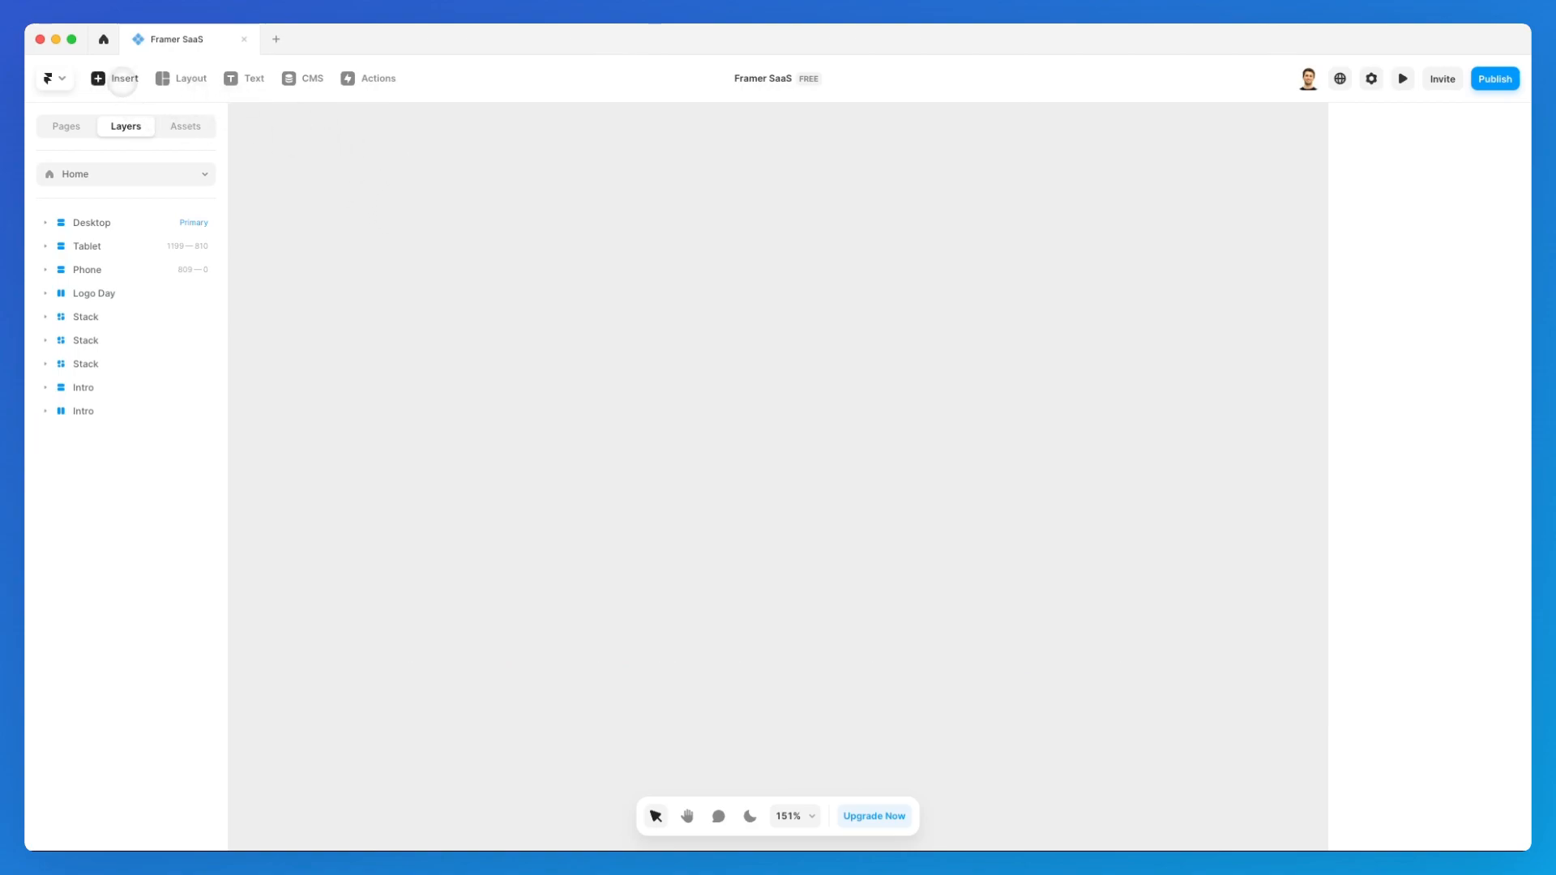
Step: Place the Utility OpenTable element on the canvas for a closer look, and delete it
click(121, 79)
mouse_move(96, 729)
mouse_move(105, 776)
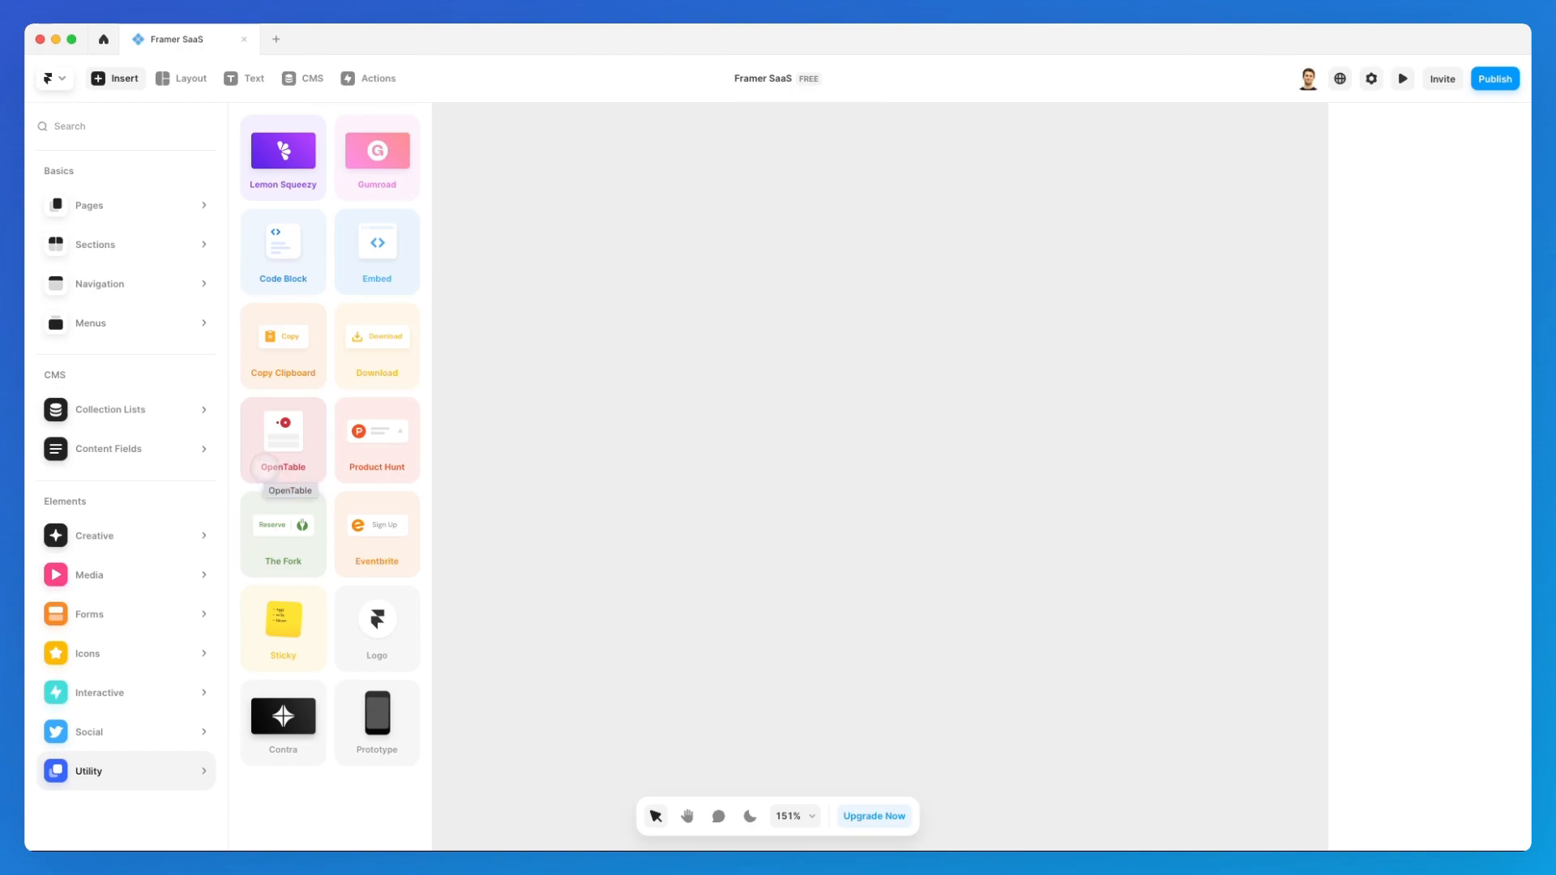
drag(281, 463, 774, 447)
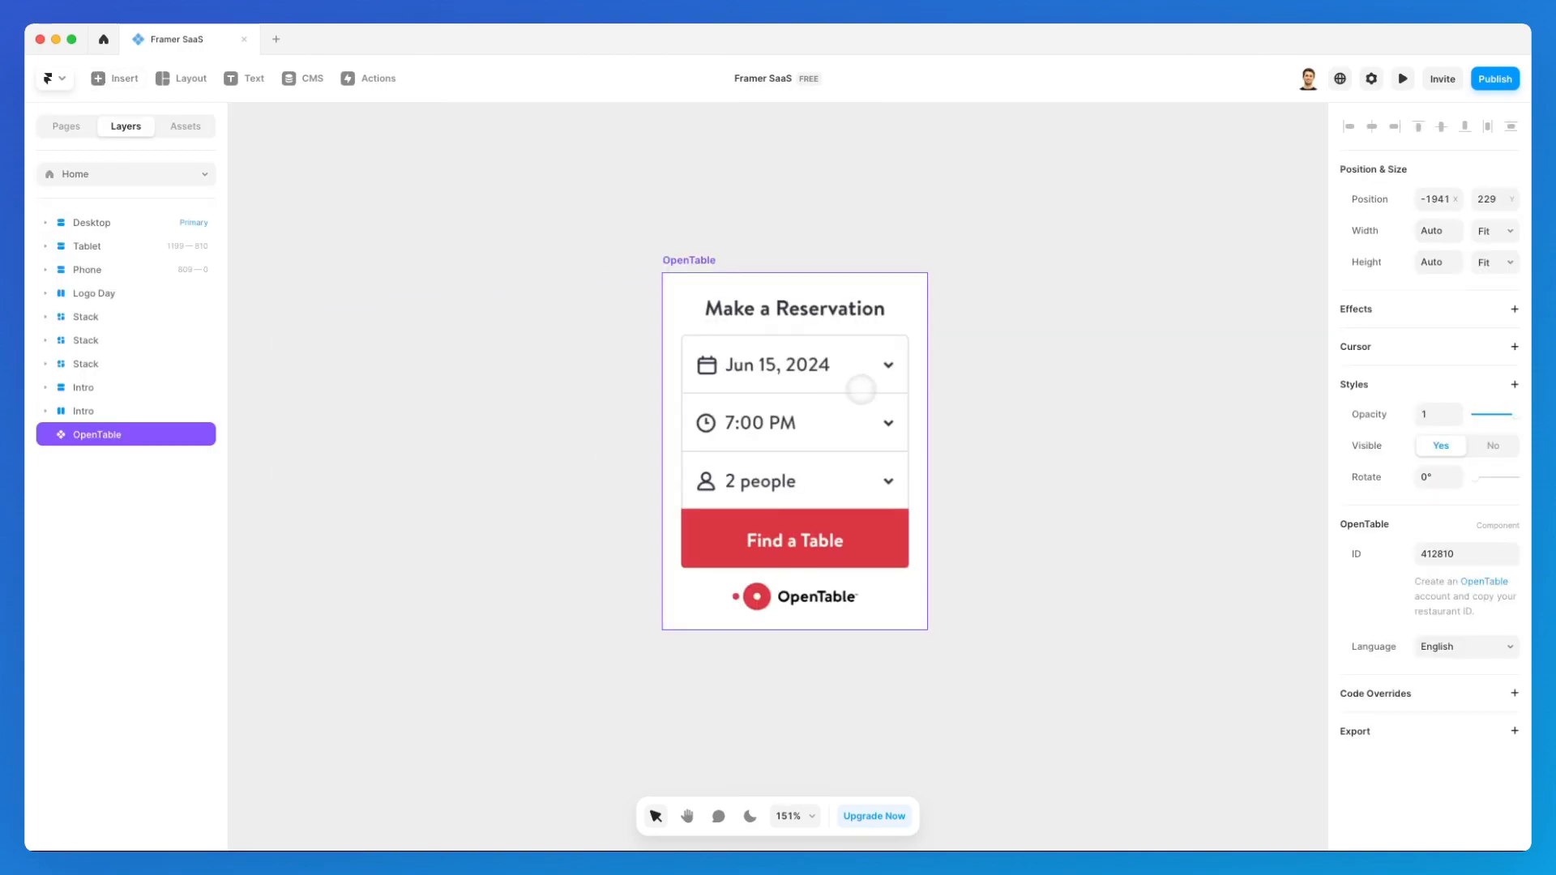
scroll(867, 387, up, 3)
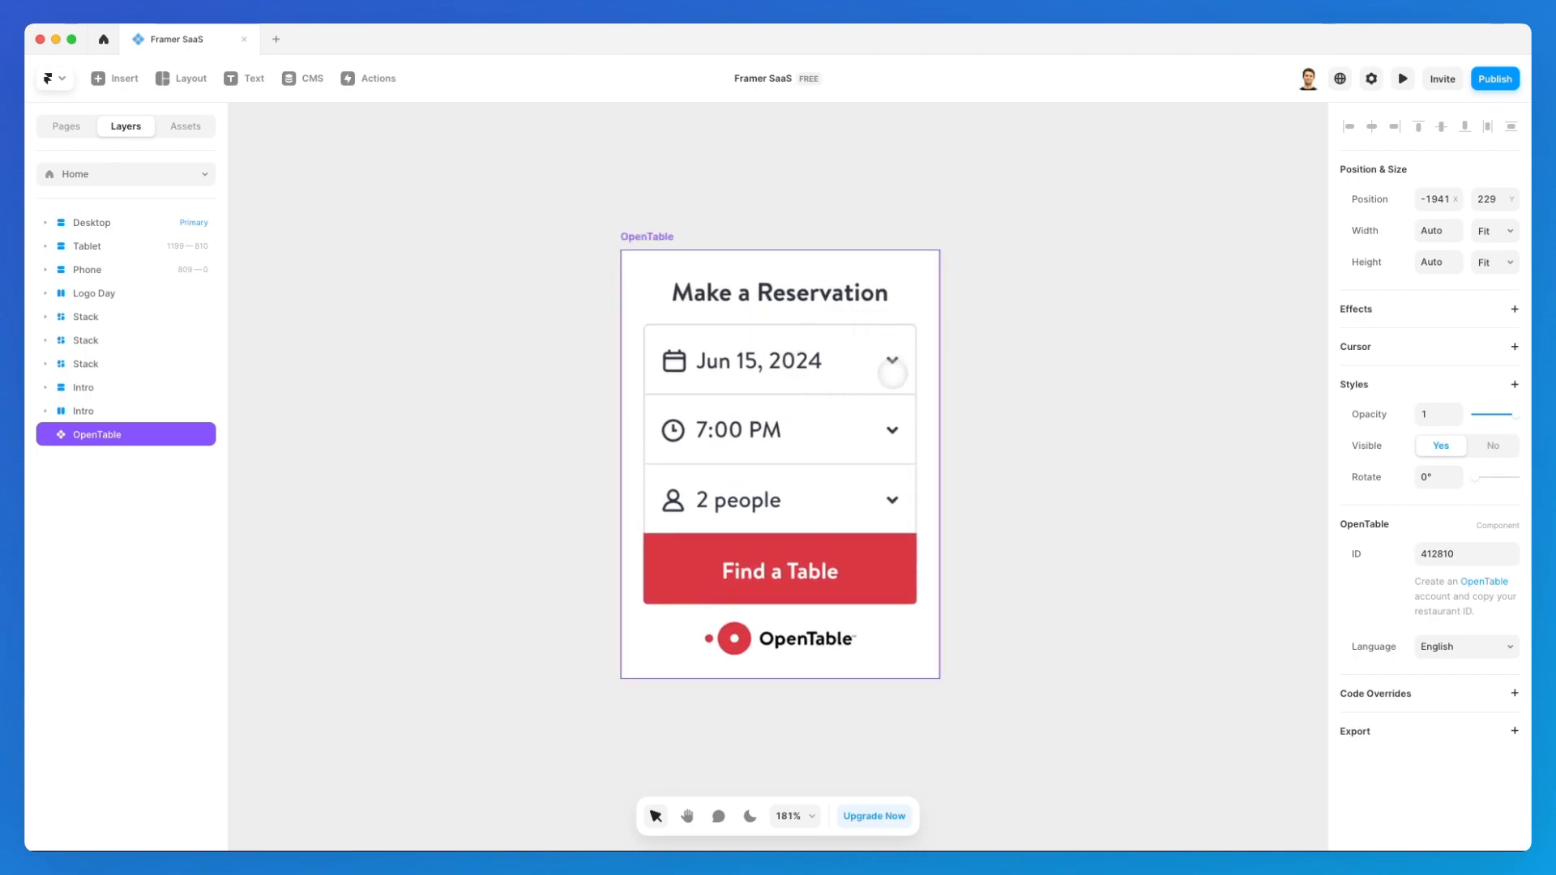
key(Delete)
Step: Place the Utility Contra element on the canvas to look over its service cards, and delete it
click(117, 78)
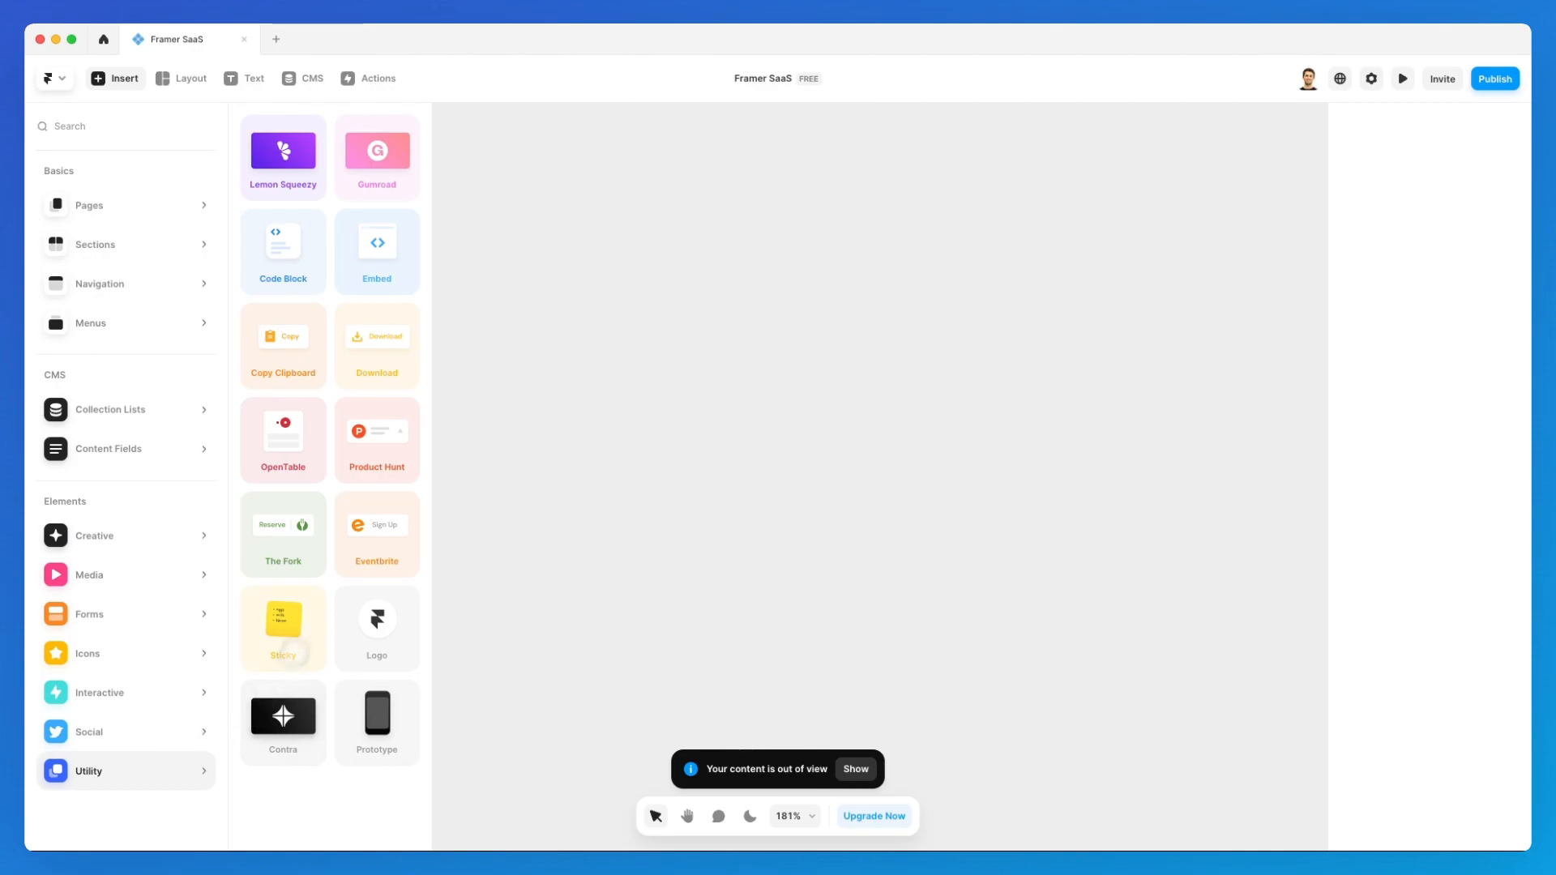
drag(283, 717, 692, 425)
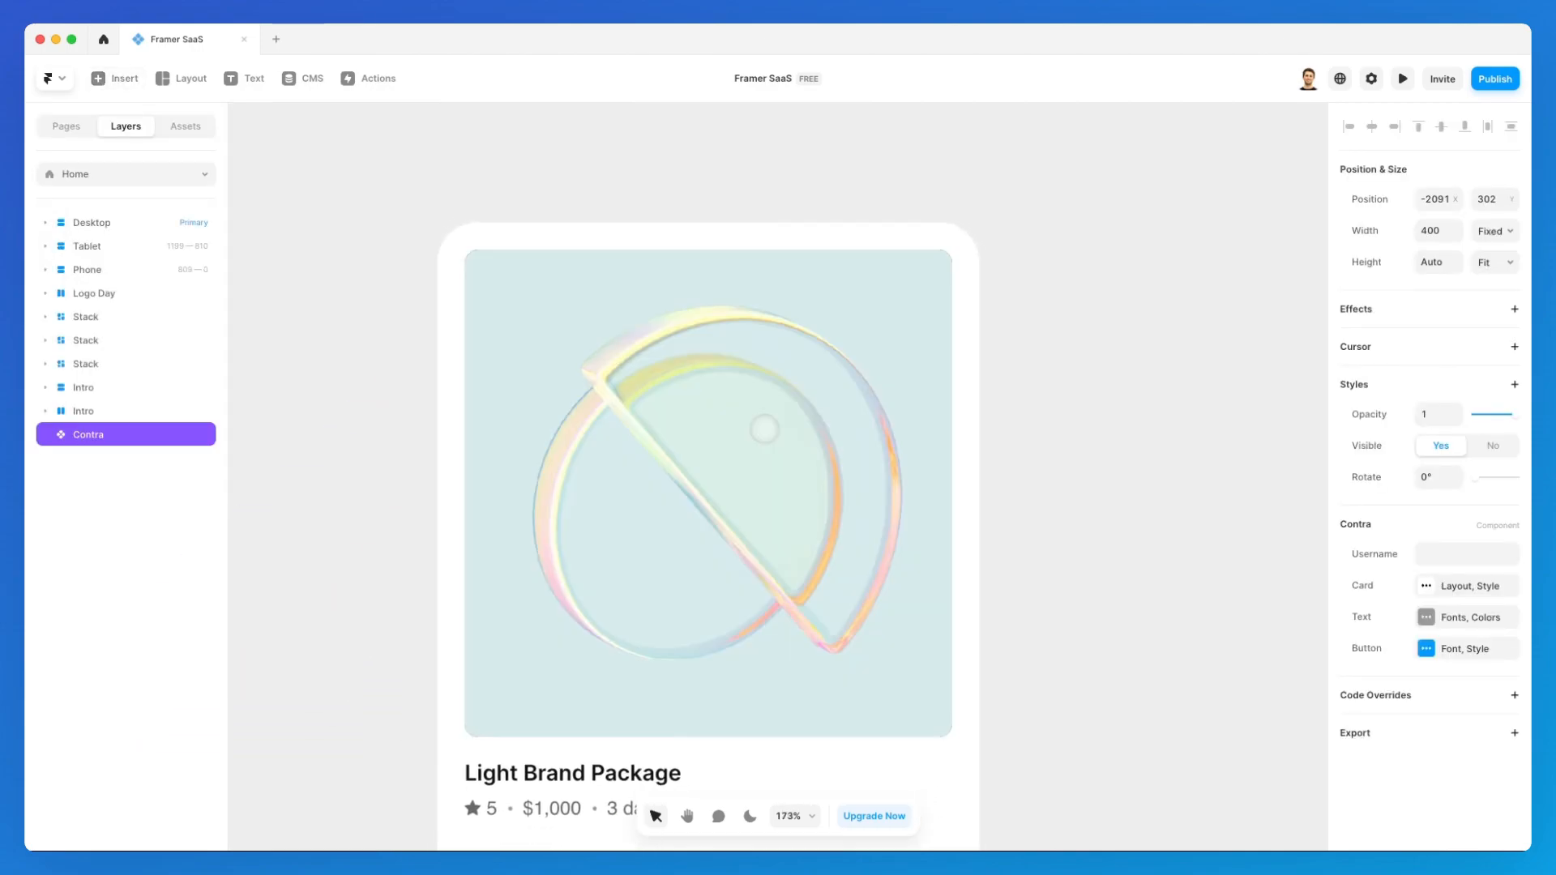
scroll(762, 430, down, 5)
scroll(764, 429, down, 6)
scroll(765, 429, down, 5)
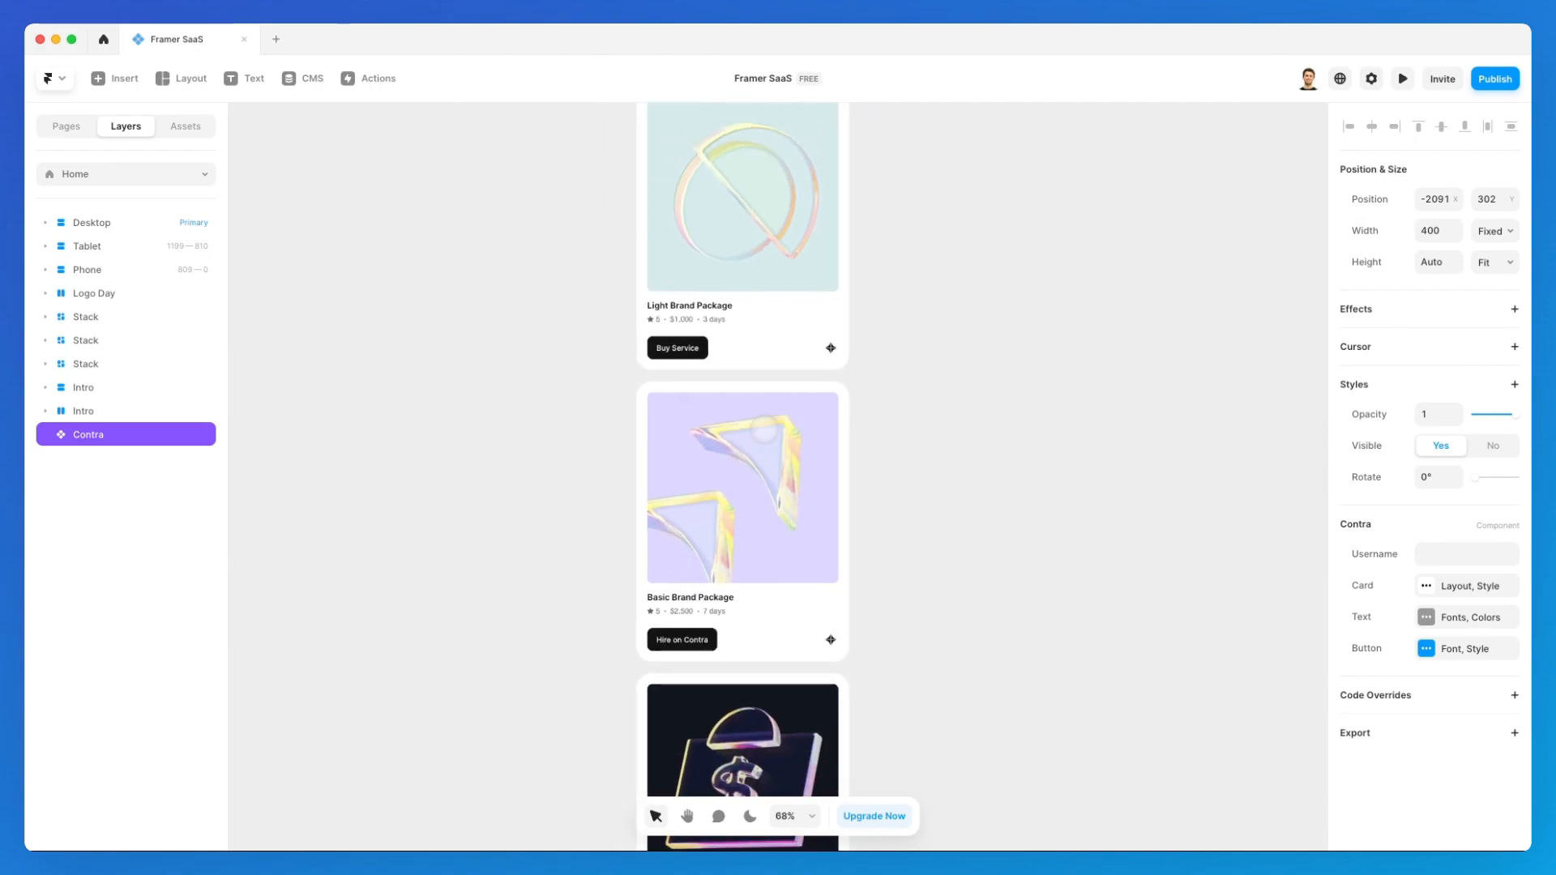
scroll(764, 428, down, 3)
scroll(778, 423, up, 3)
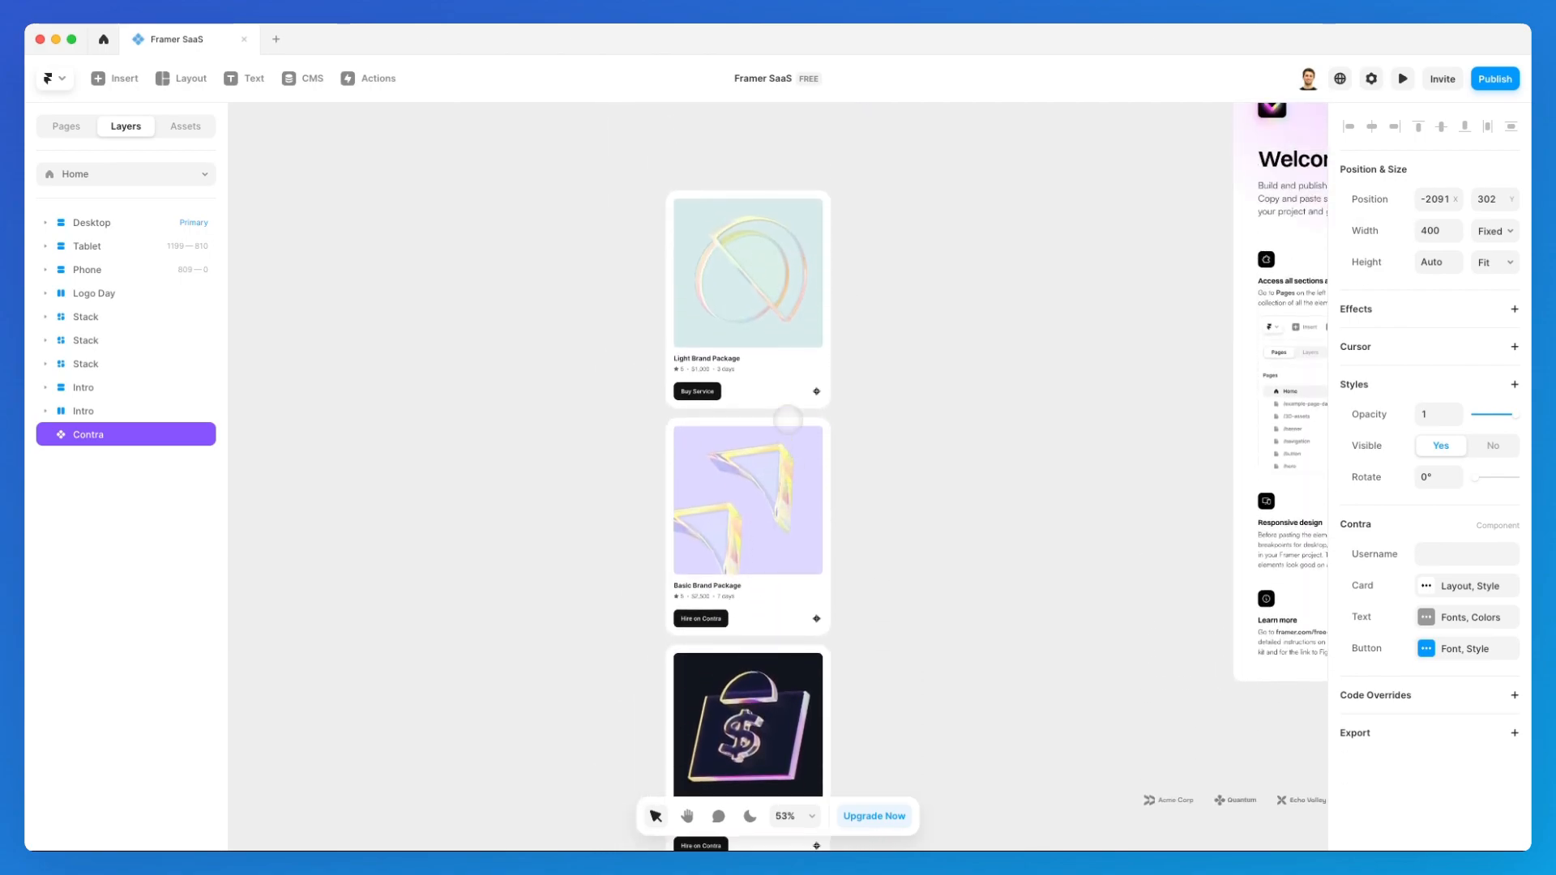
key(BackSpace)
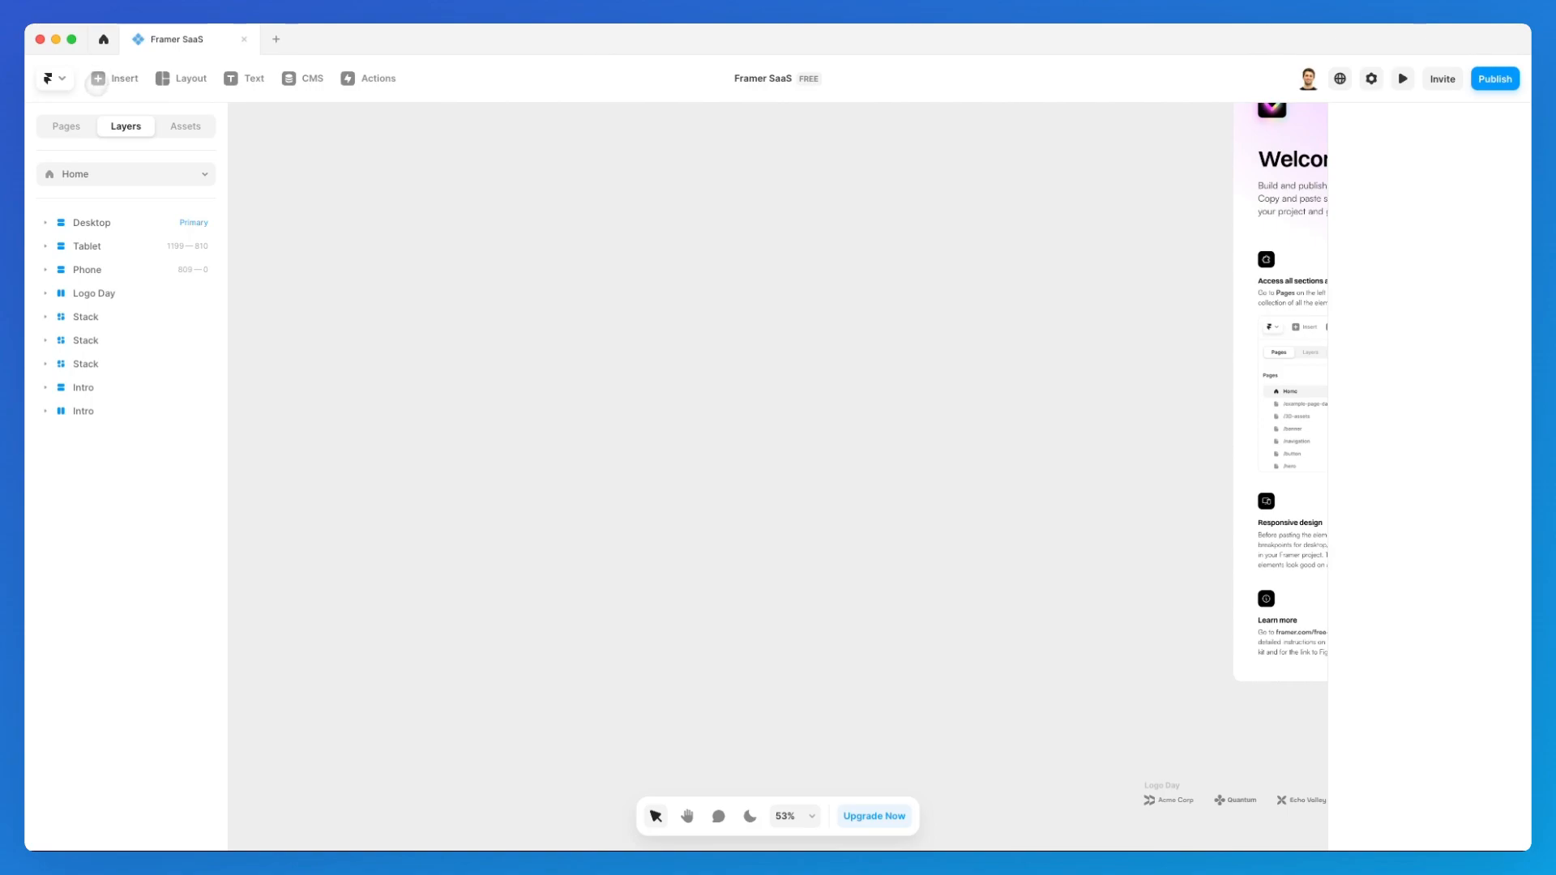
Step: Place the Utility Download element on the canvas to view its button, and delete it
click(114, 77)
mouse_move(143, 759)
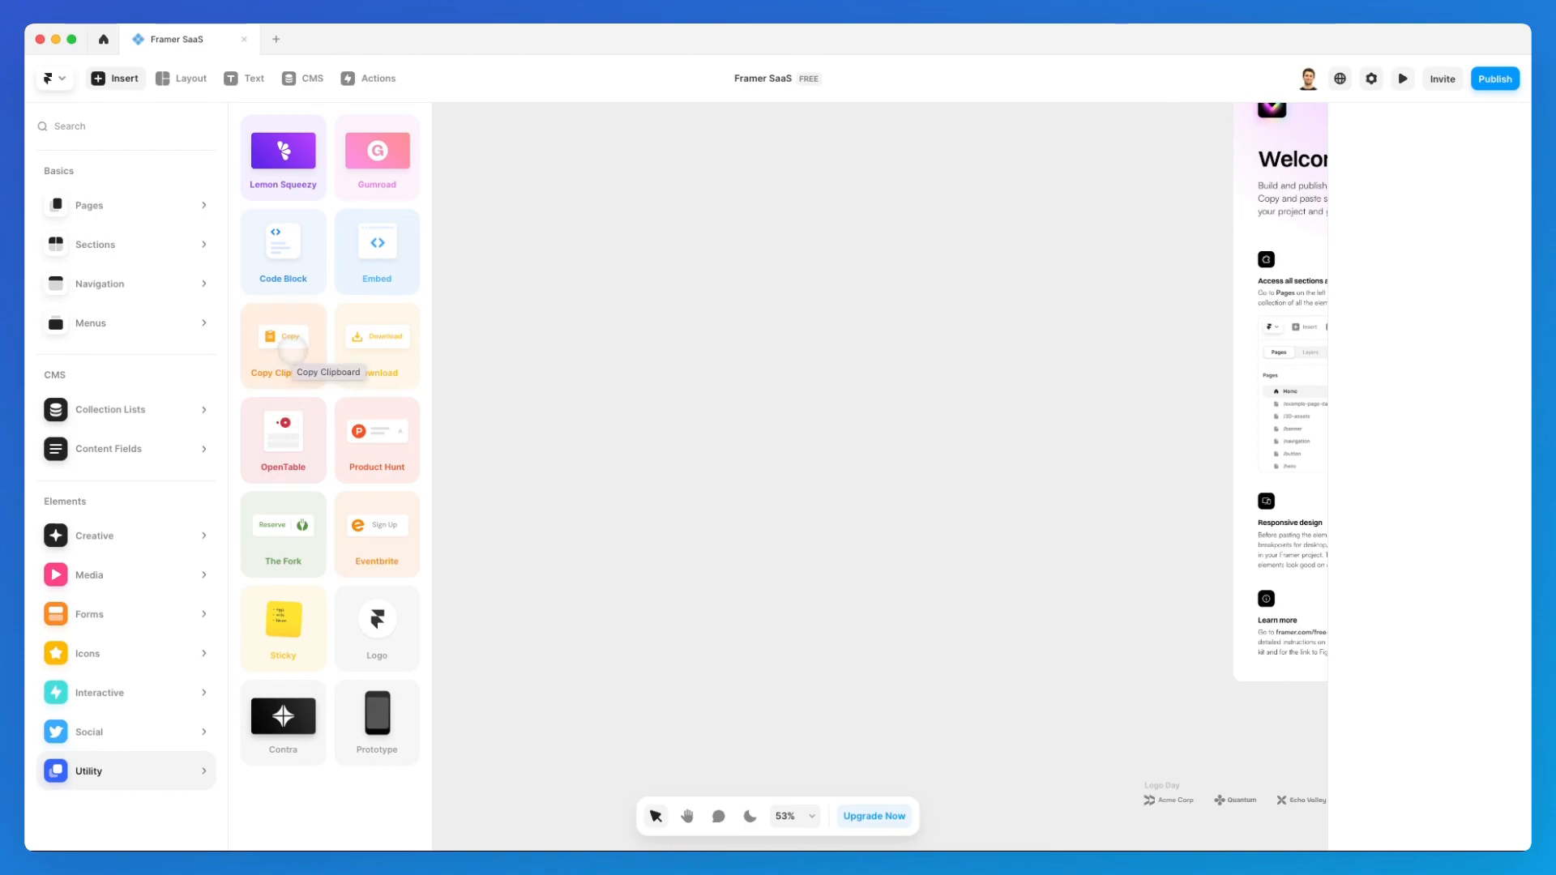
drag(376, 344, 773, 349)
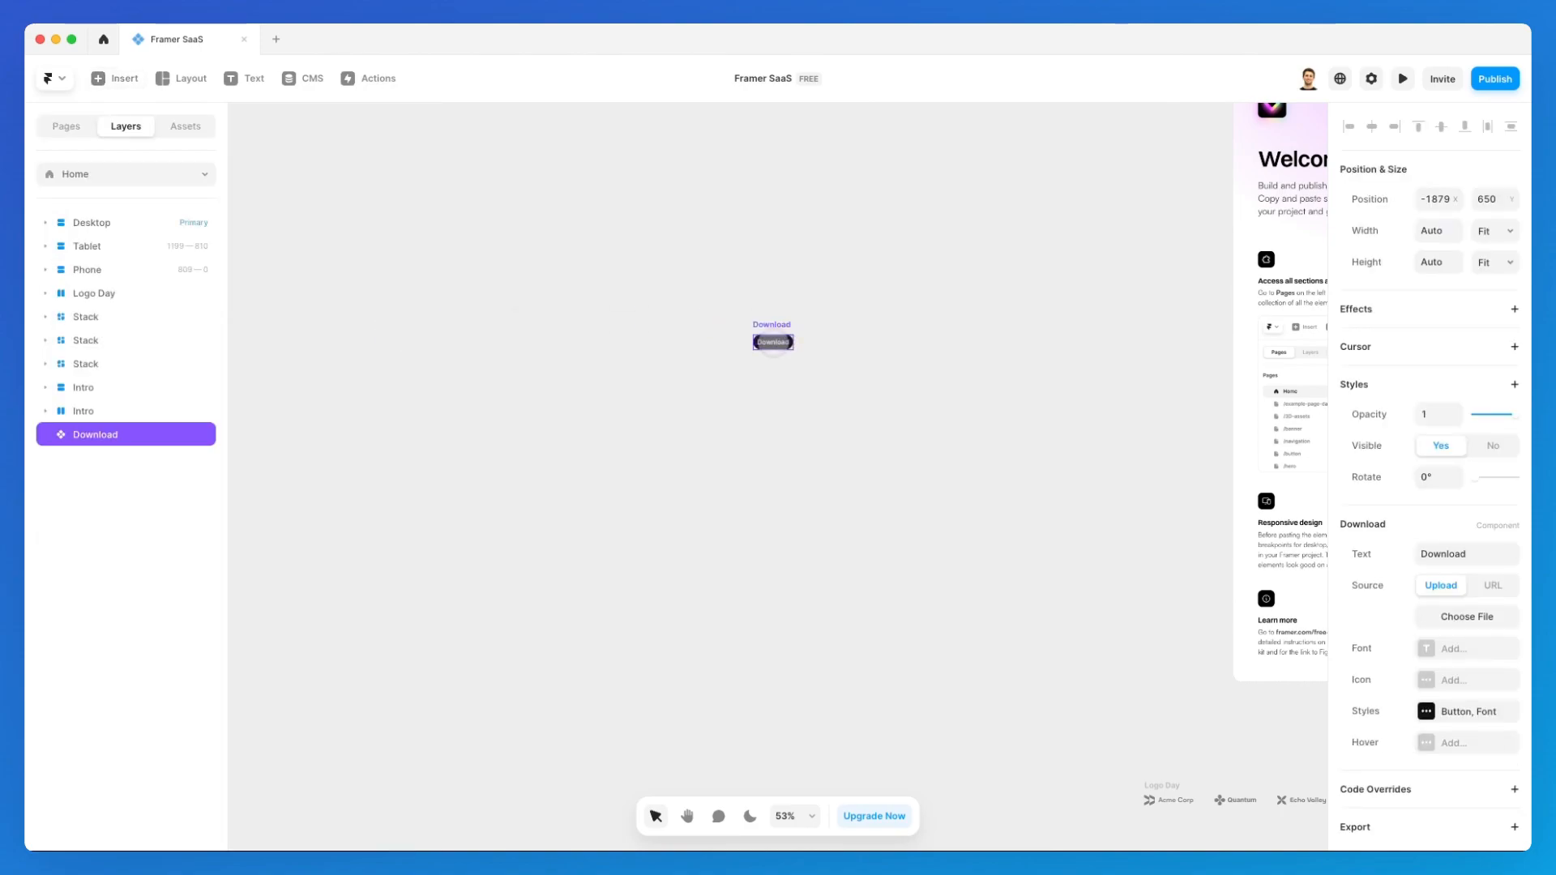
scroll(782, 311, up, 10)
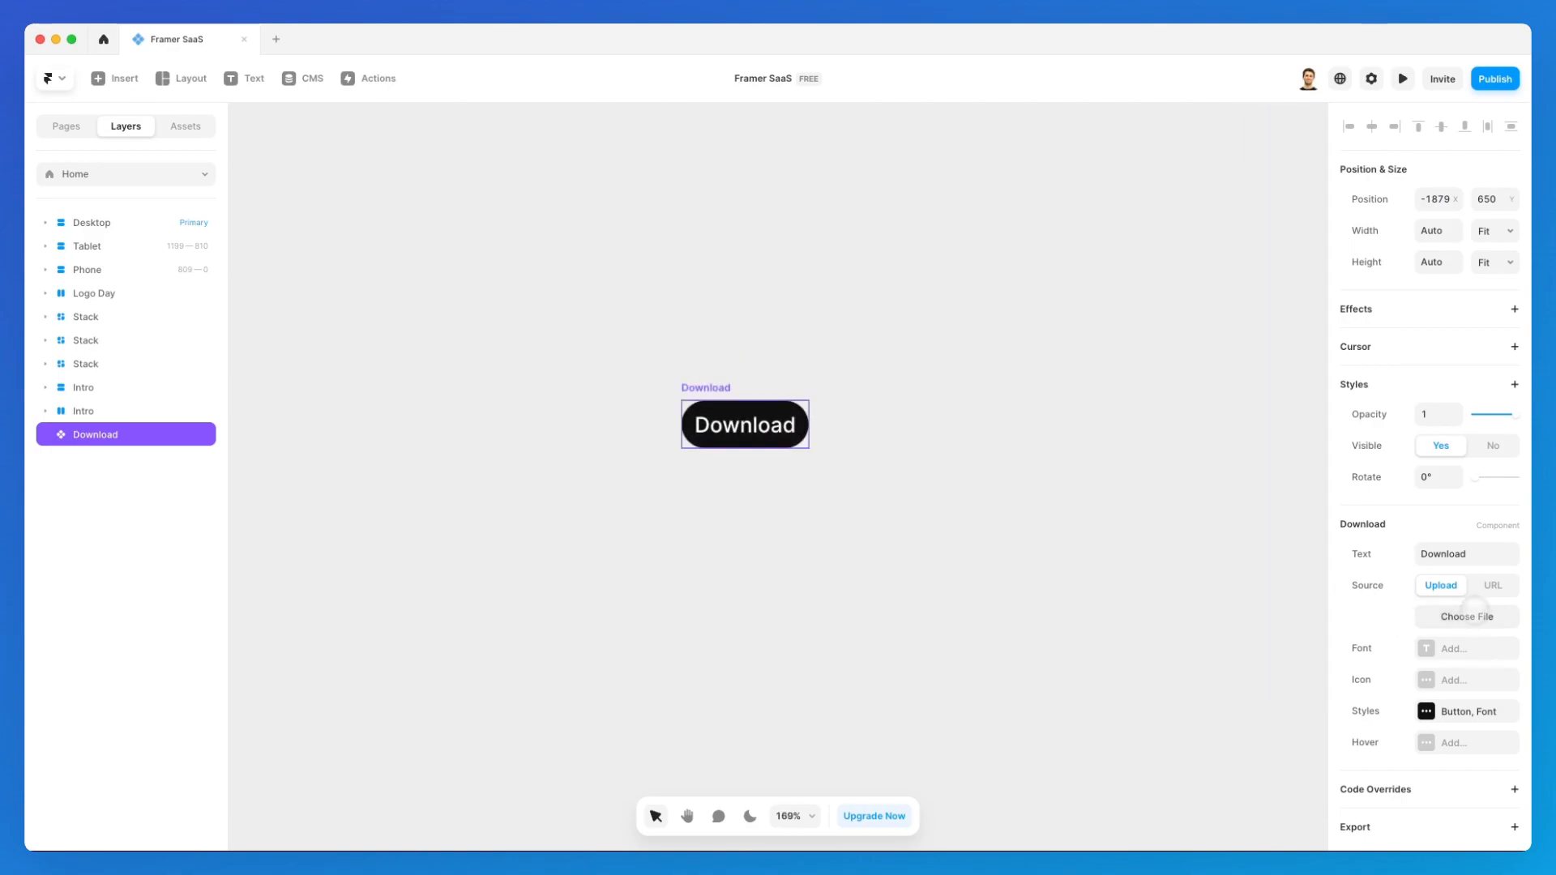
drag(593, 333, 1037, 598)
key(Delete)
scroll(785, 545, down, 3)
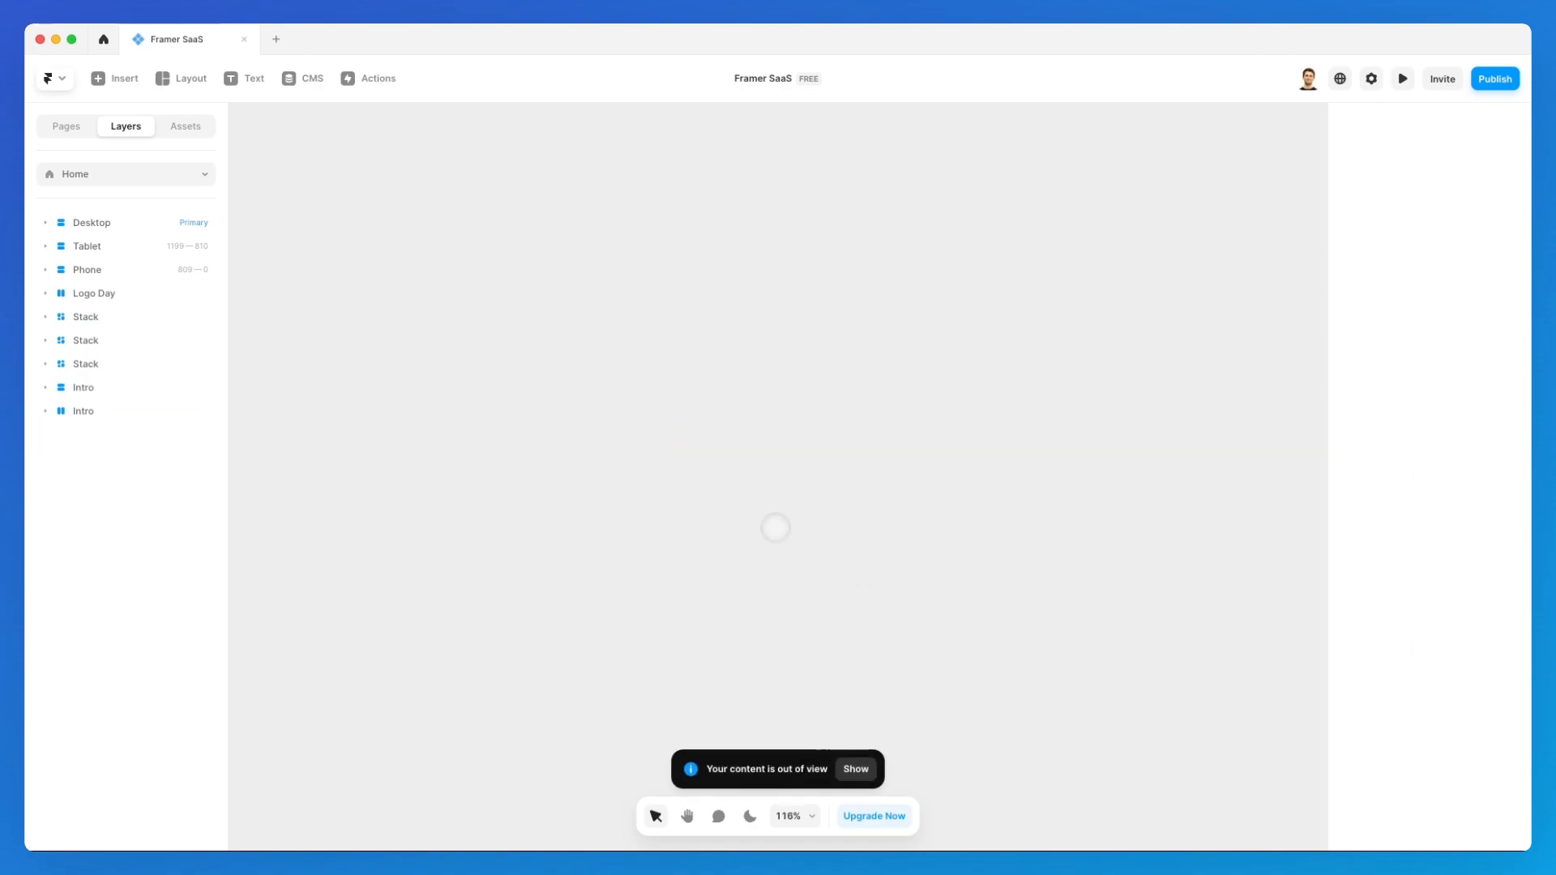
Step: Open the library of insertable elements
click(125, 79)
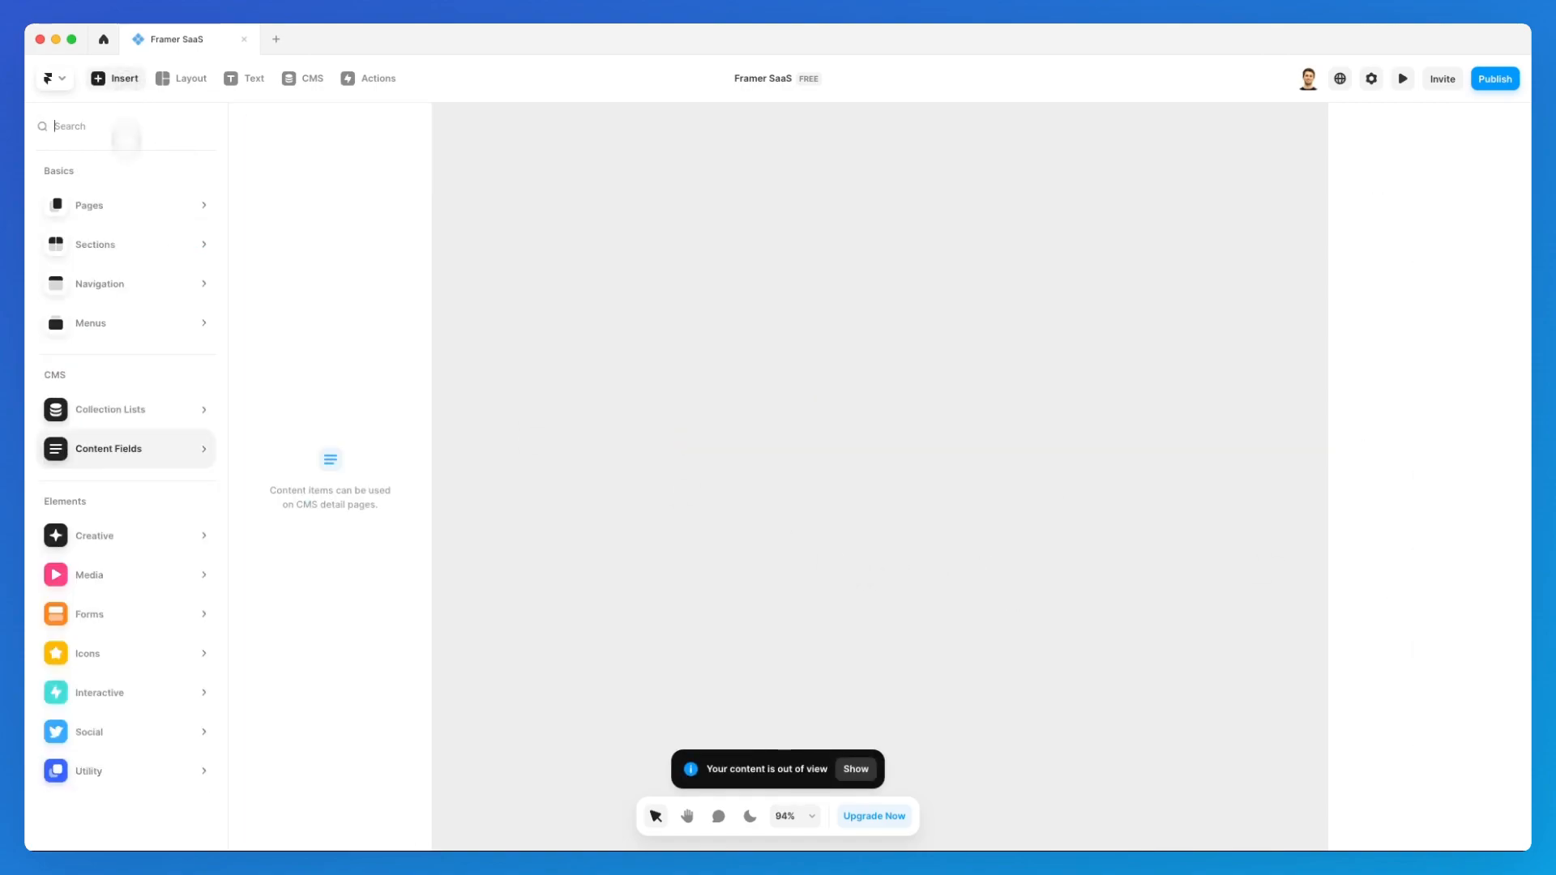